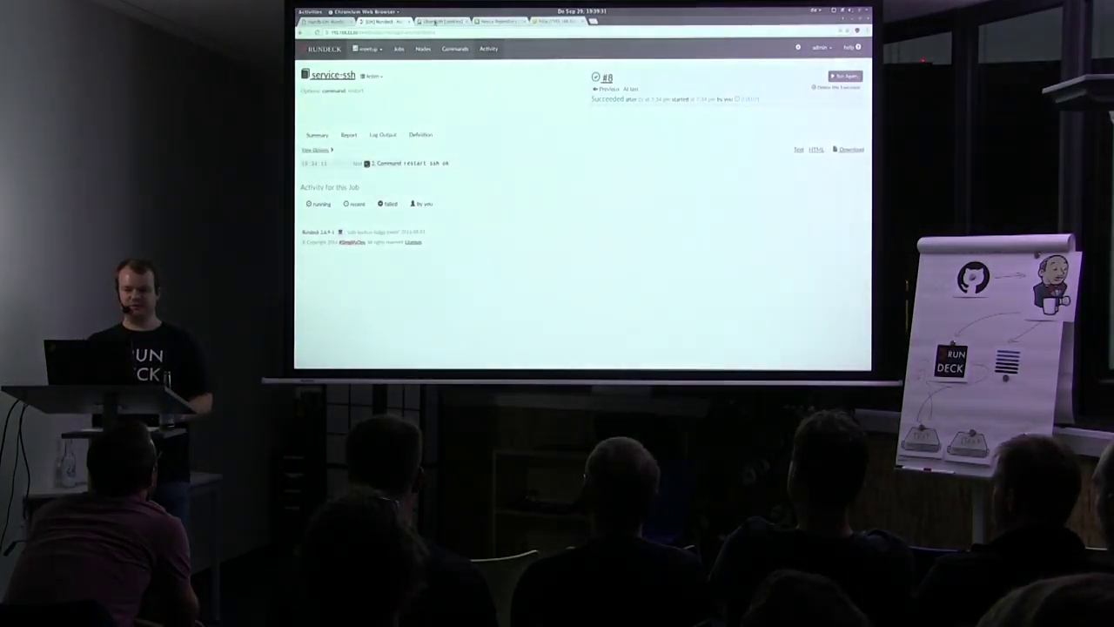
Switch from Rundeck's service-ssh run #8 to Jenkins and open the demo-master job.
click(436, 21)
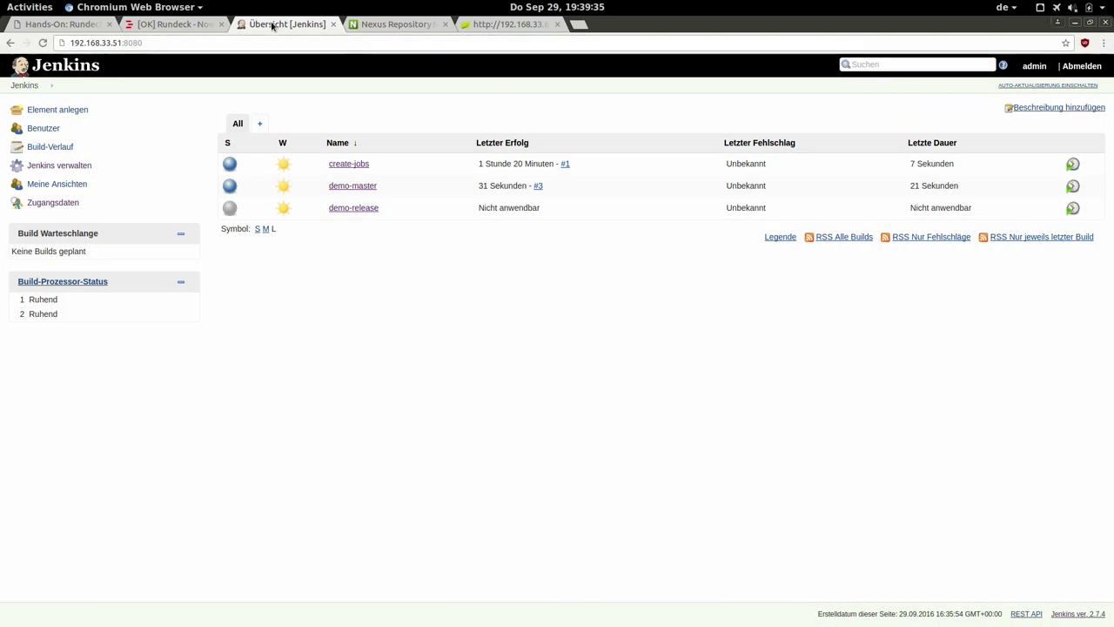
click(344, 186)
Log in to Jenkins as admin with the account password.
text(admin)
key(Tab)
text(admin)
key(Return)
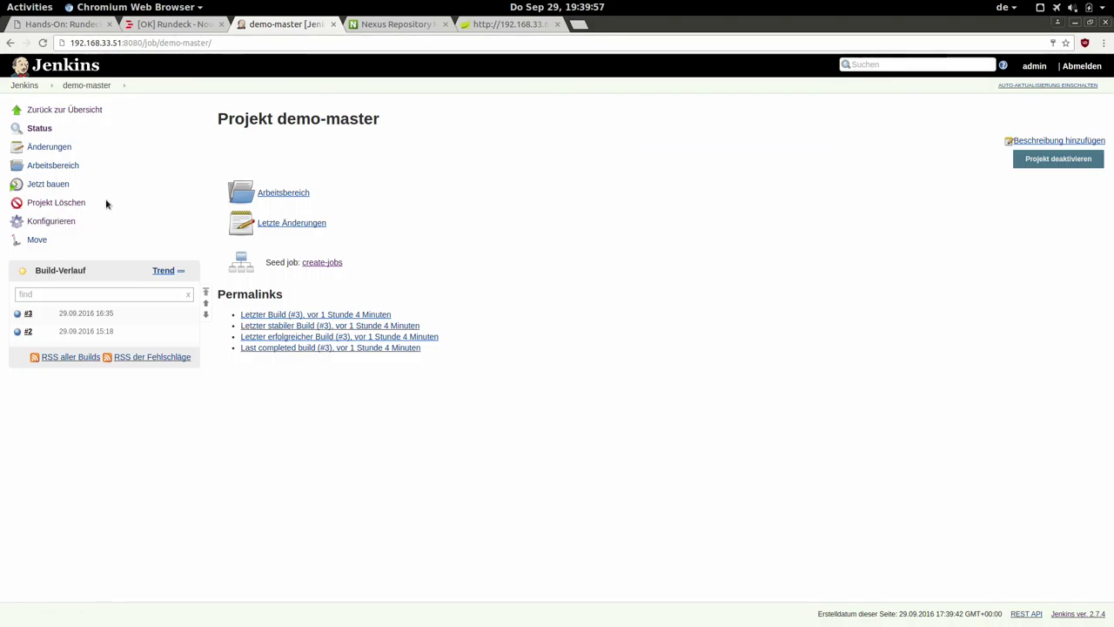
Run demo-master build #4 and confirm uploadArchives finished with BUILD SUCCESSFUL in its console output.
click(54, 183)
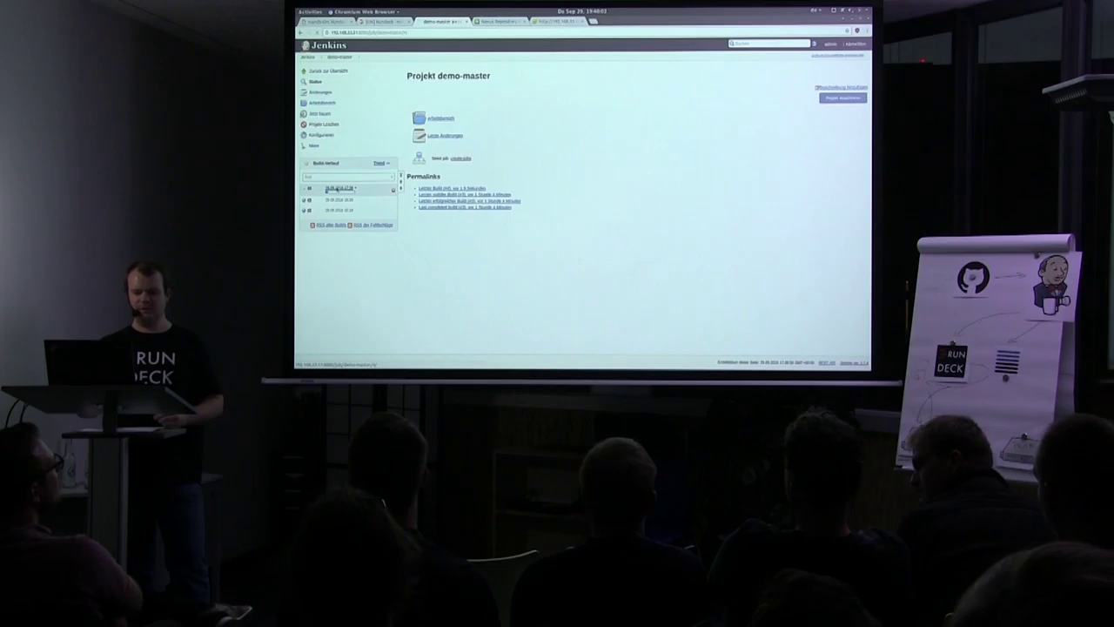
click(339, 187)
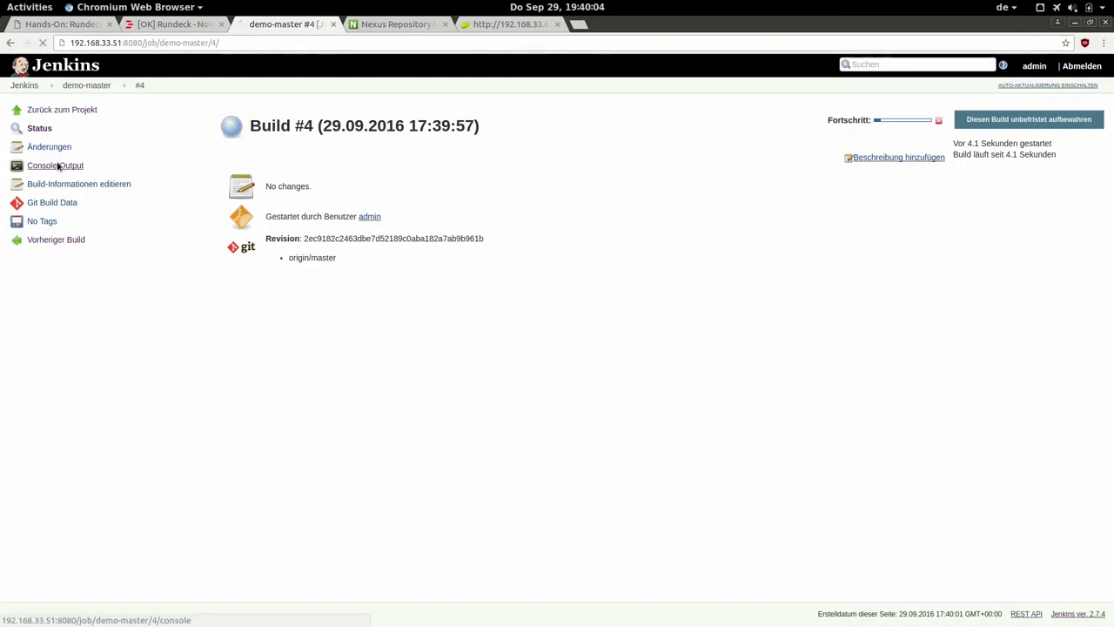
click(323, 103)
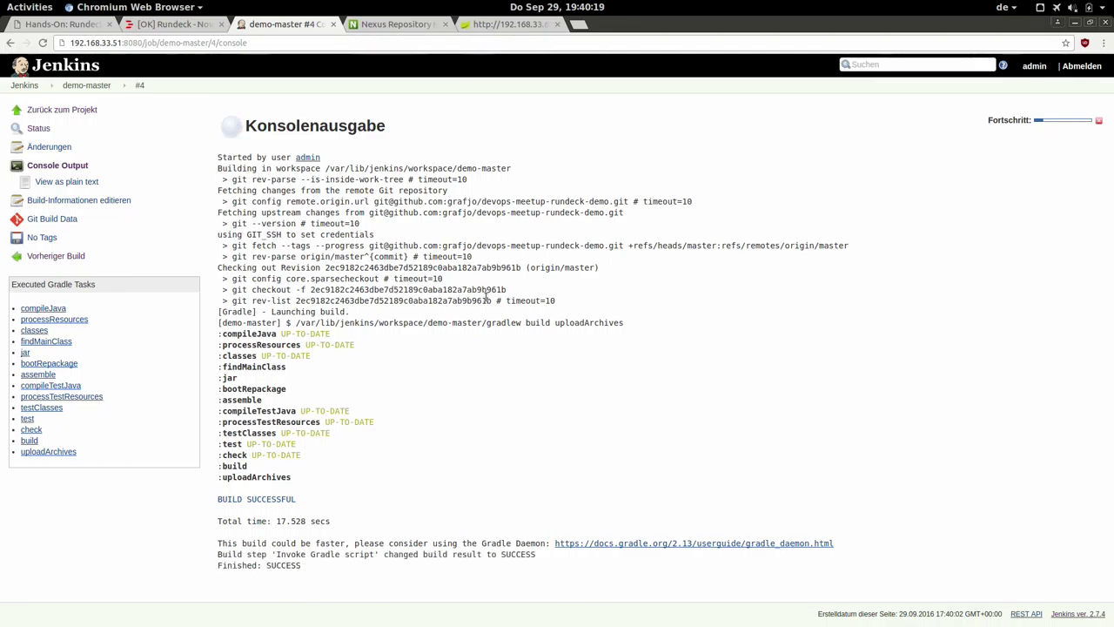
triple_click(258, 477)
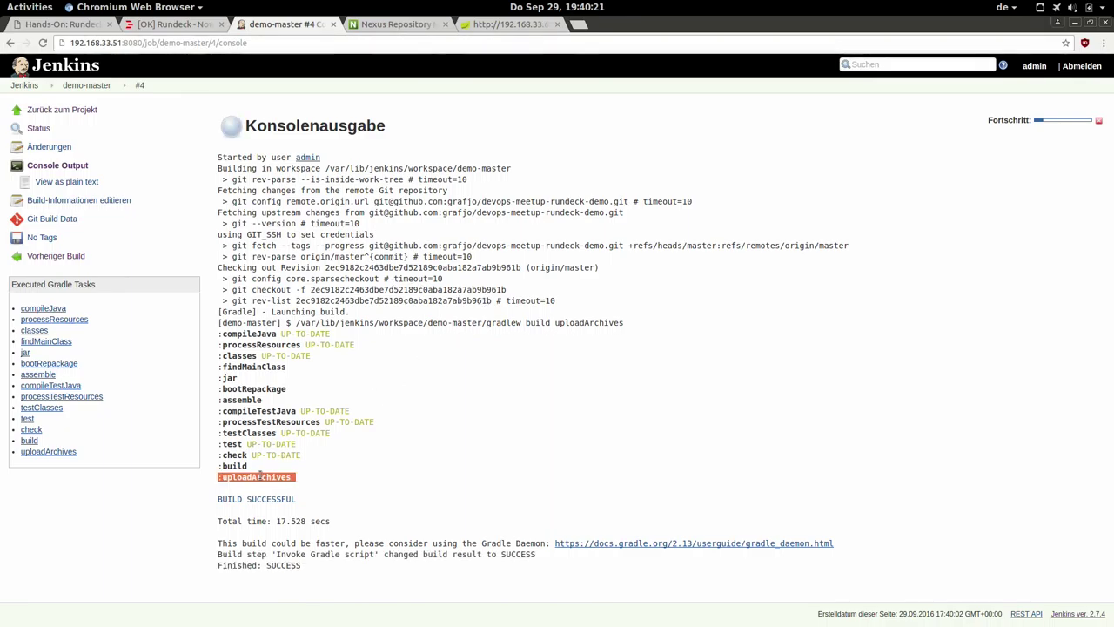
click(382, 24)
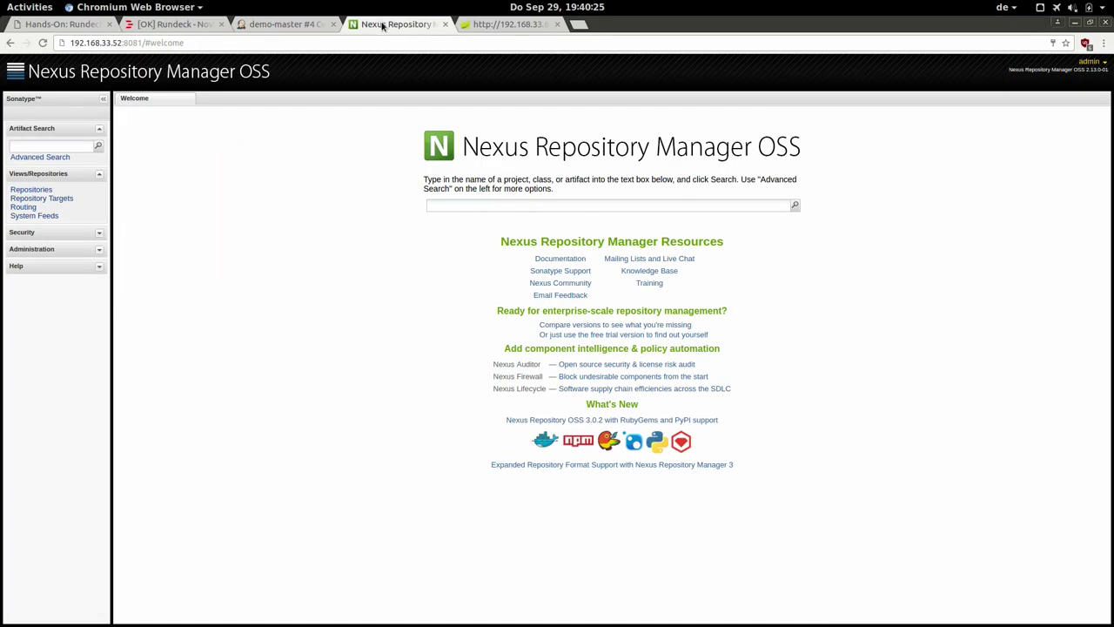
Reload Nexus and browse Snapshots storage down to devops/meetup/demo/0.0.1-SNAPSHOT.
click(312, 39)
key(Return)
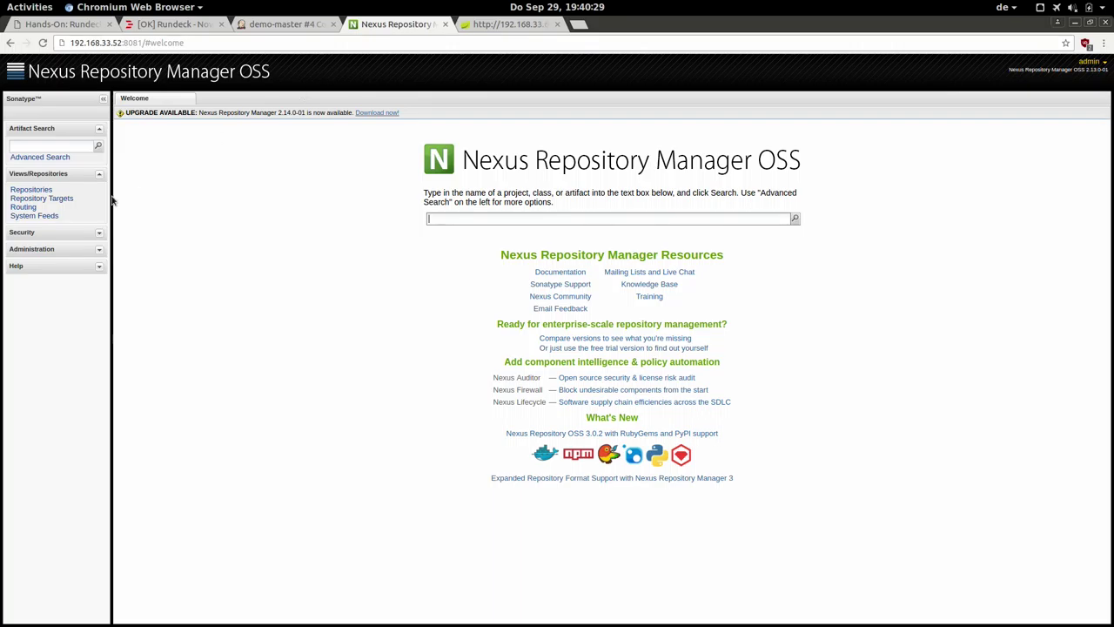
click(31, 191)
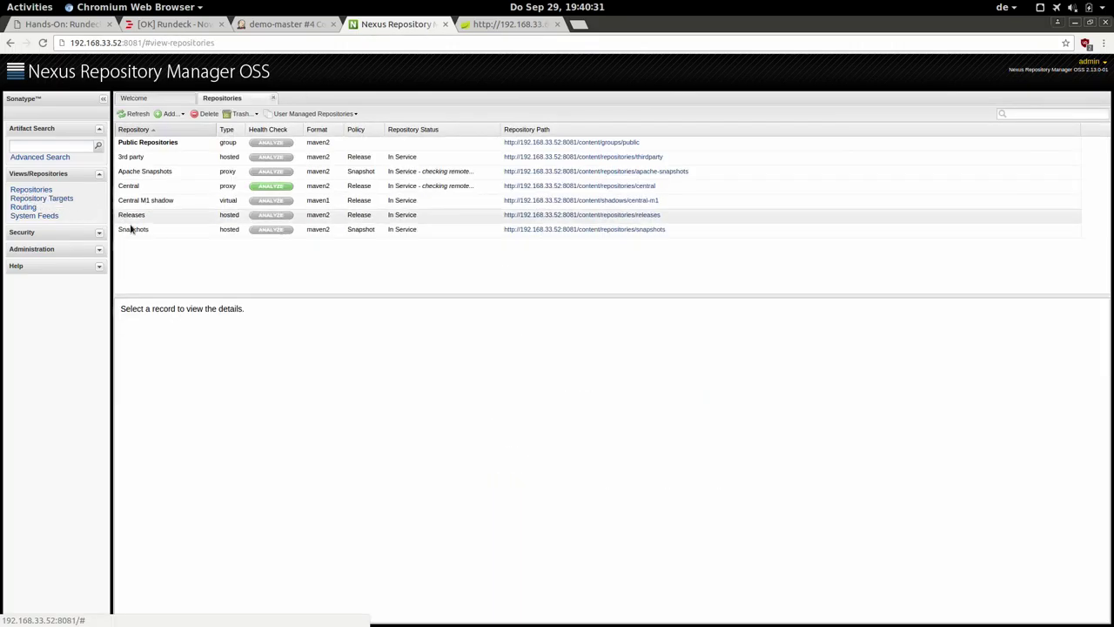
click(142, 231)
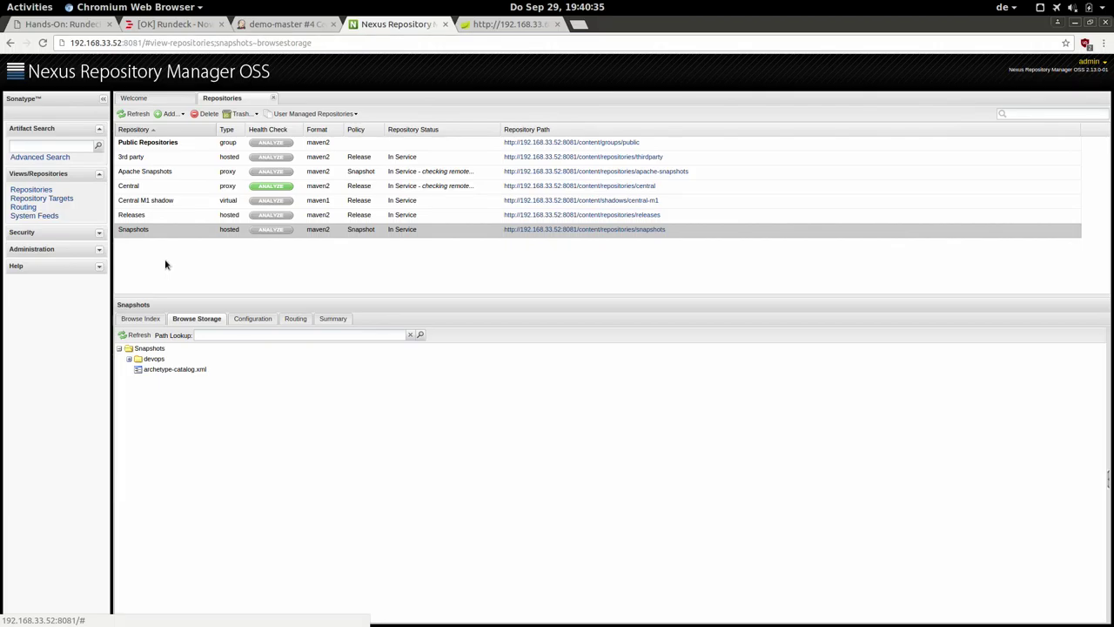
click(129, 358)
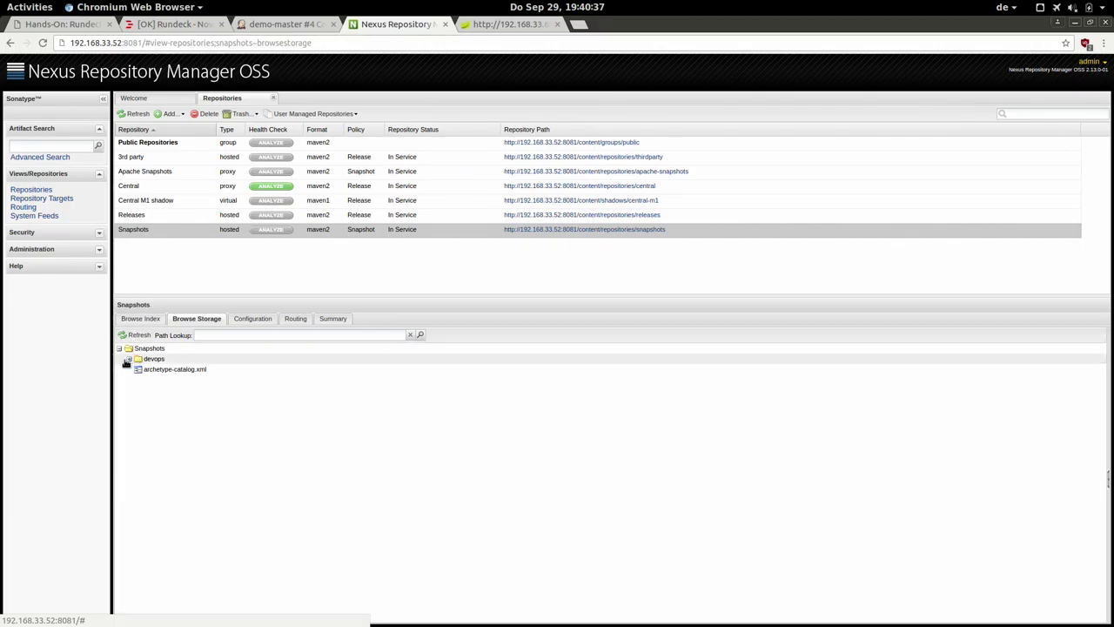
click(138, 368)
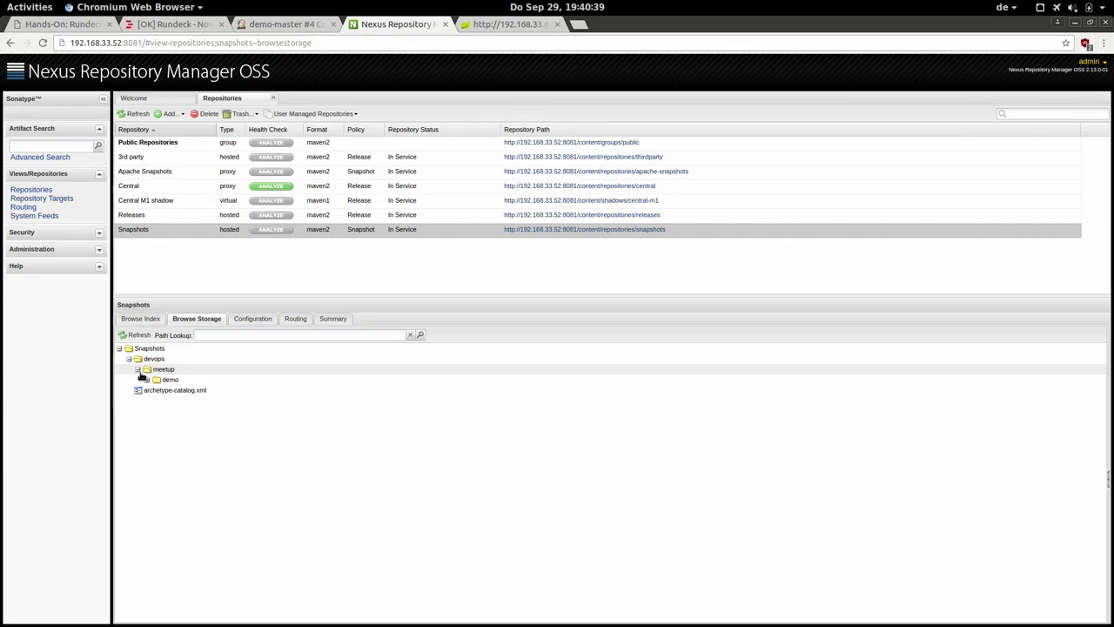
click(145, 381)
click(157, 391)
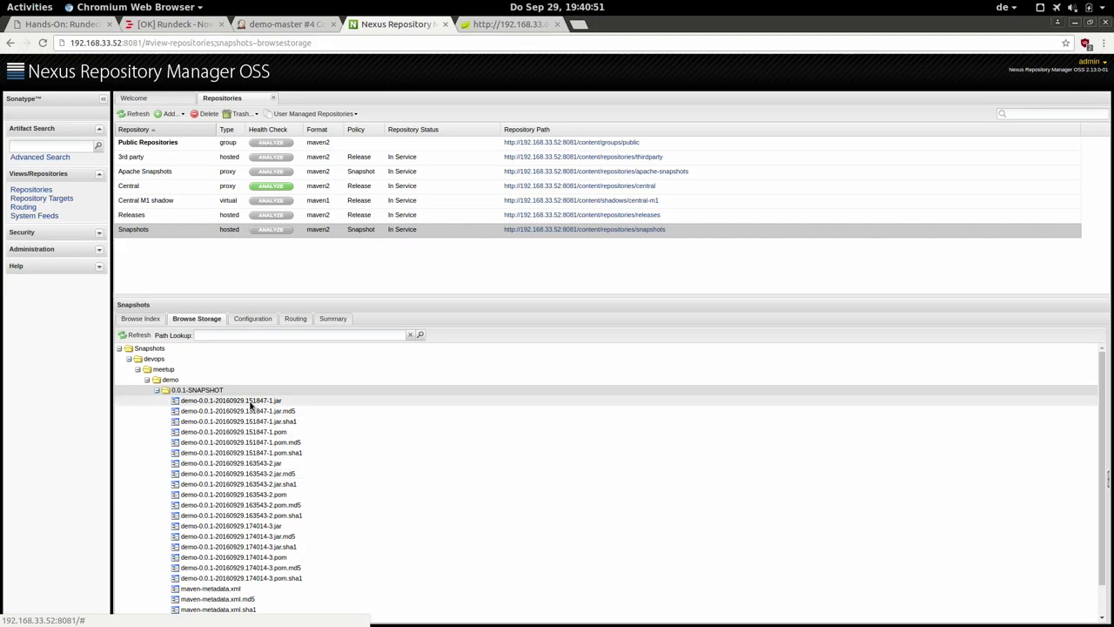
Download the 13.91 MB demo-0.0.1-20160929.174014-3.jar from its Artifact details.
click(257, 528)
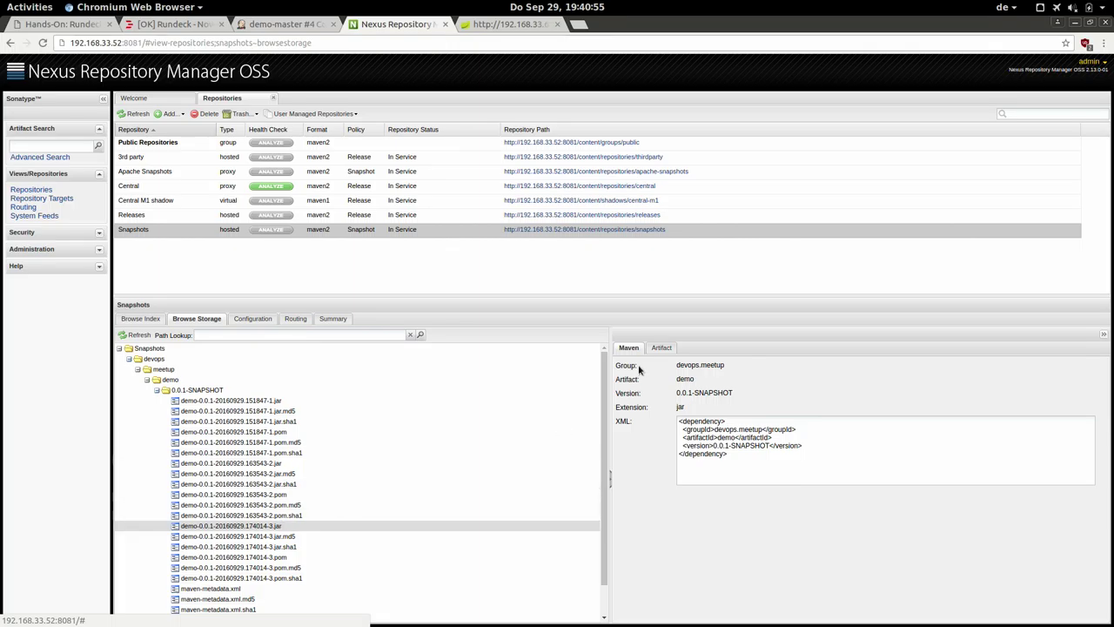
click(660, 348)
click(649, 442)
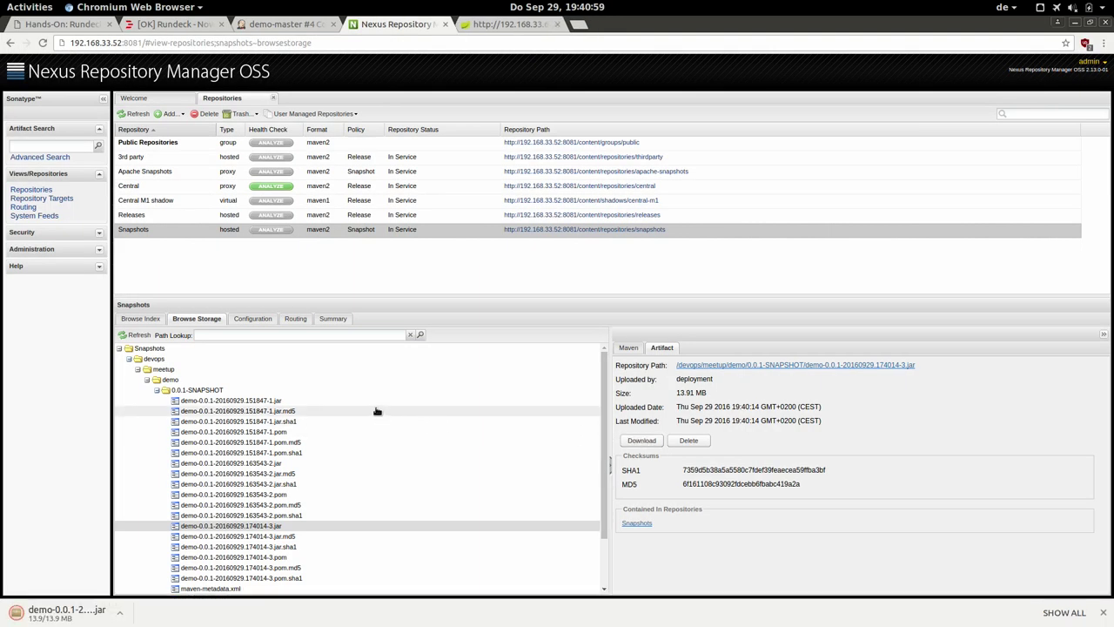
click(19, 15)
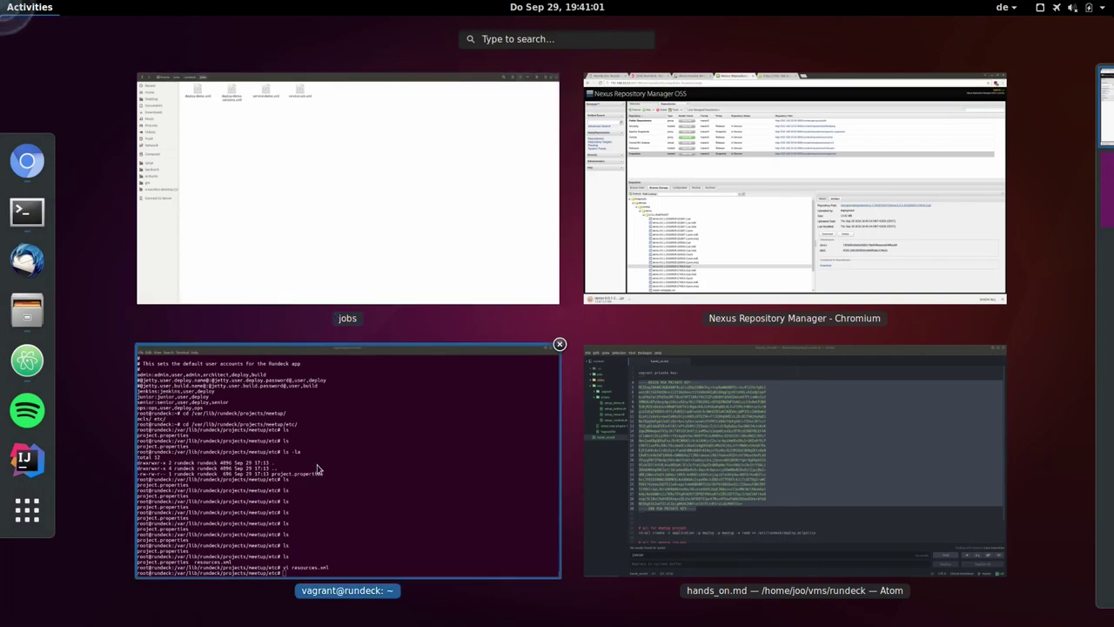
click(318, 465)
In a new terminal tab, start a copy command for the demo jar in ~/Downloads, keeping the flagged download.
key(ctrl+shift+t)
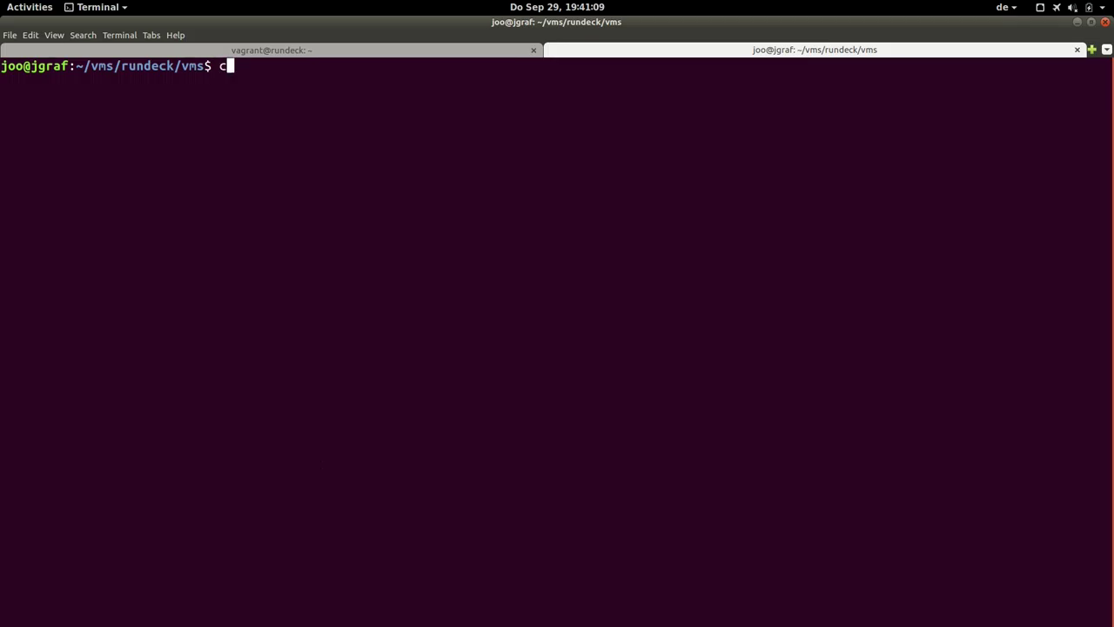
text(cp ~/Dow)
key(Tab)
text(dem)
key(BackSpace)
key(Tab)
key(Tab)
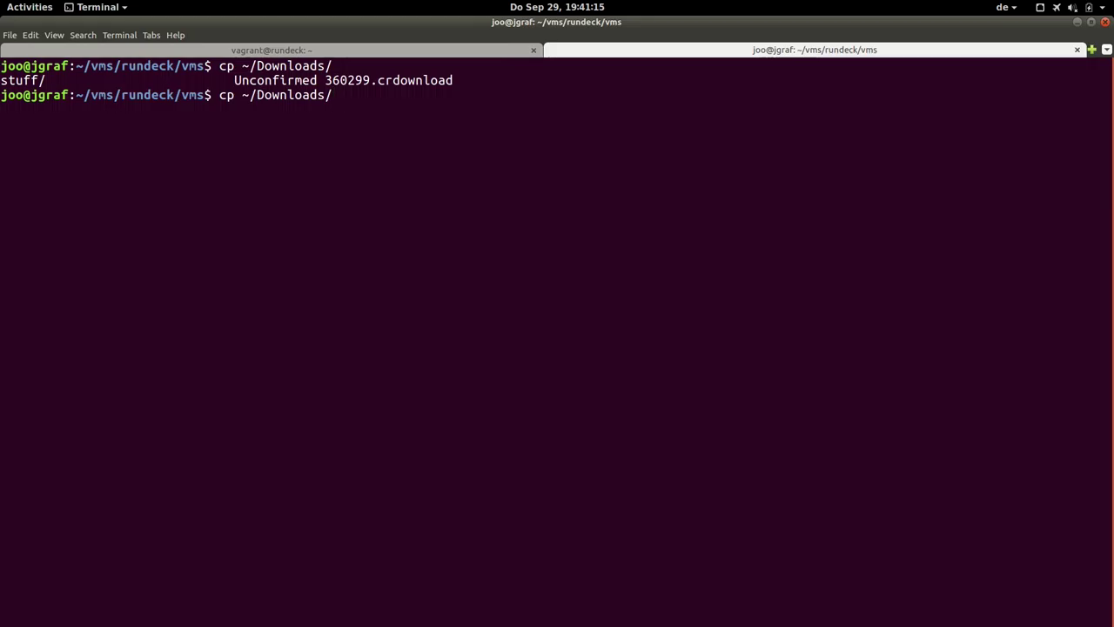
key(alt+Tab)
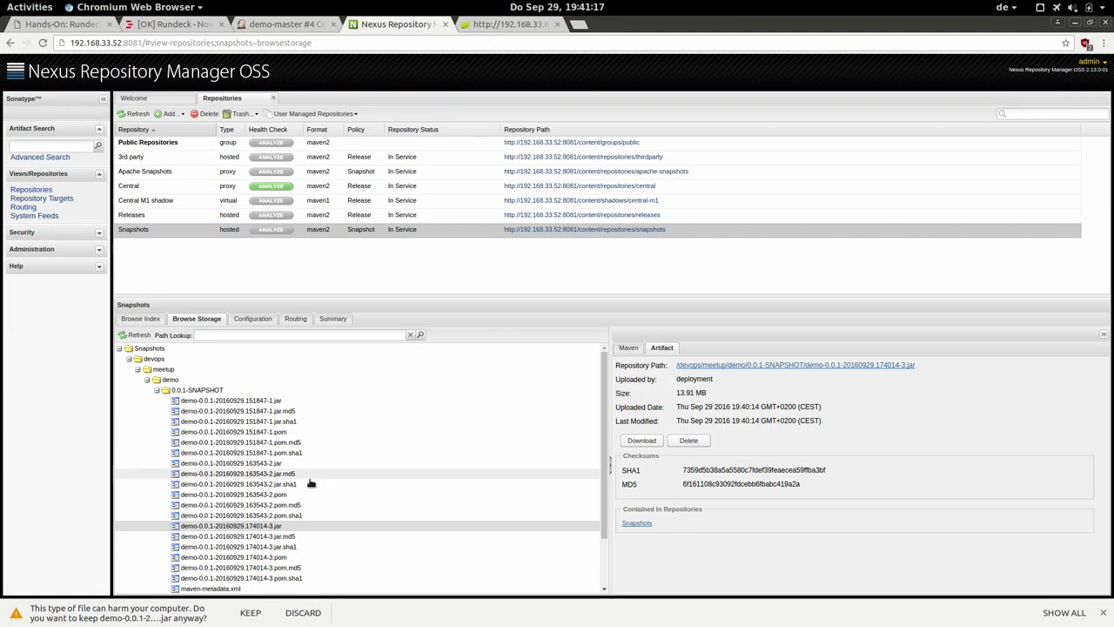
click(249, 613)
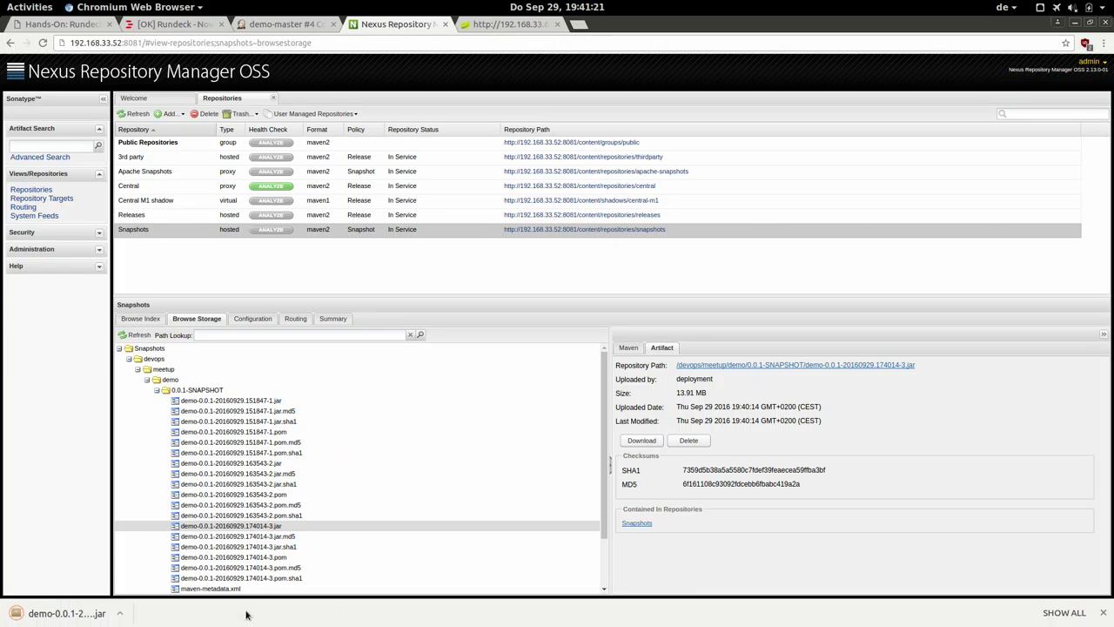
key(alt+Tab)
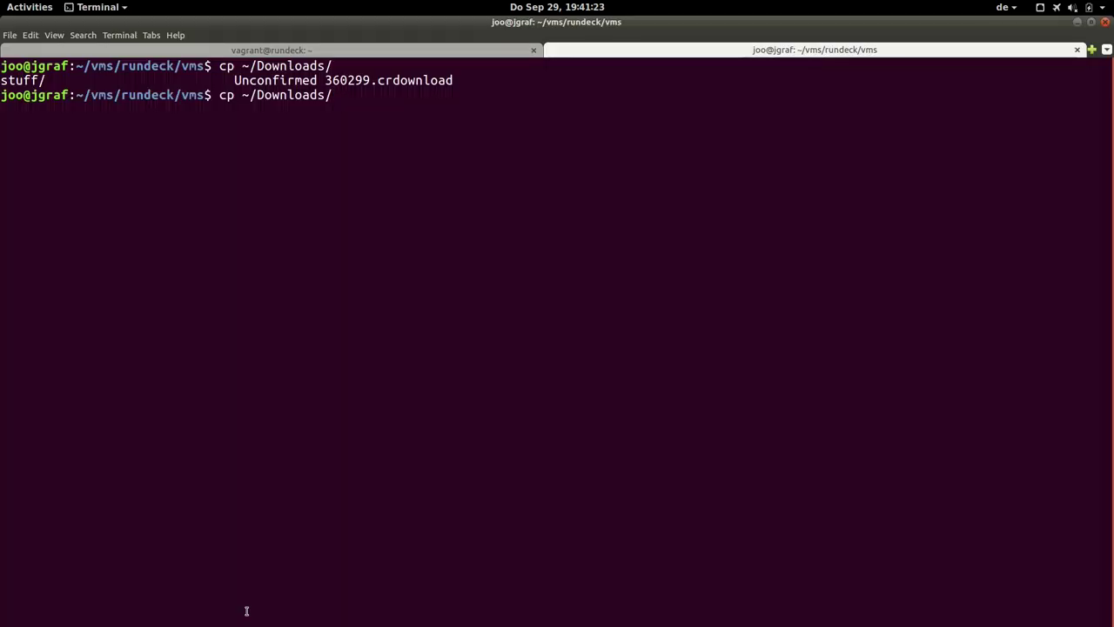
key(Tab)
key(Tab)
key(Tab)
key(Tab)
text(dem)
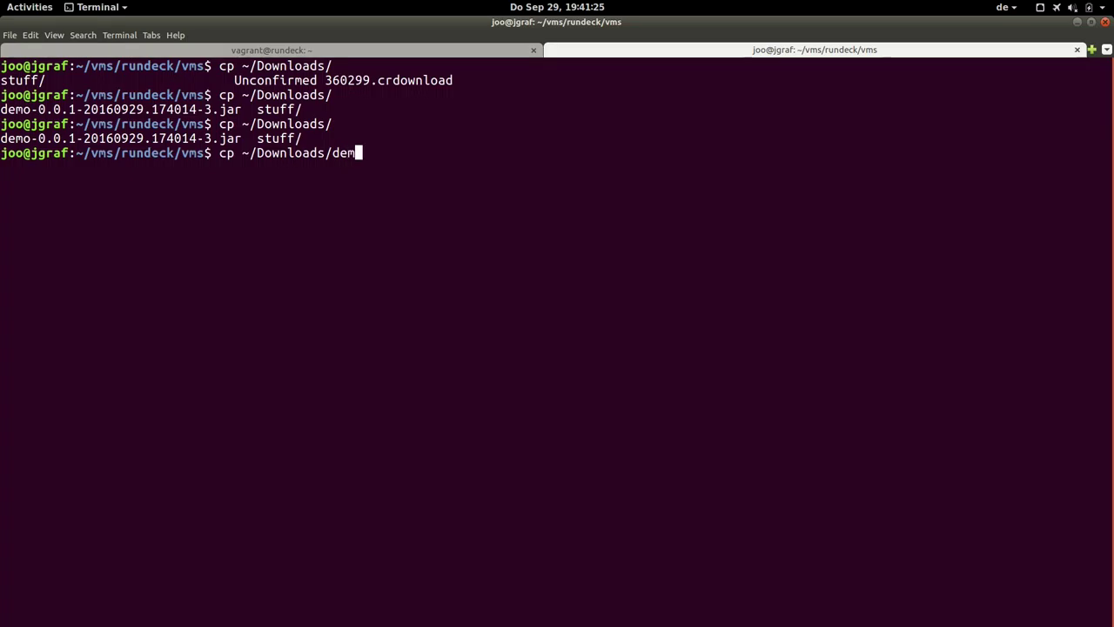
key(Tab)
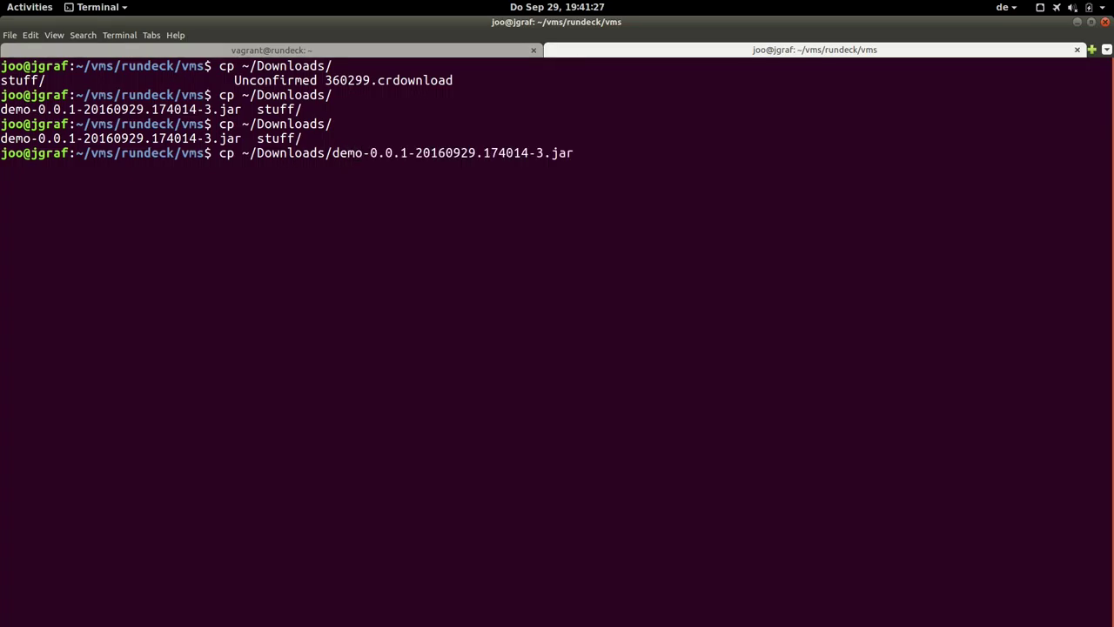
text(vagrant@192.16)
key(BackSpace)
key(BackSpace)
text(.168.33.)
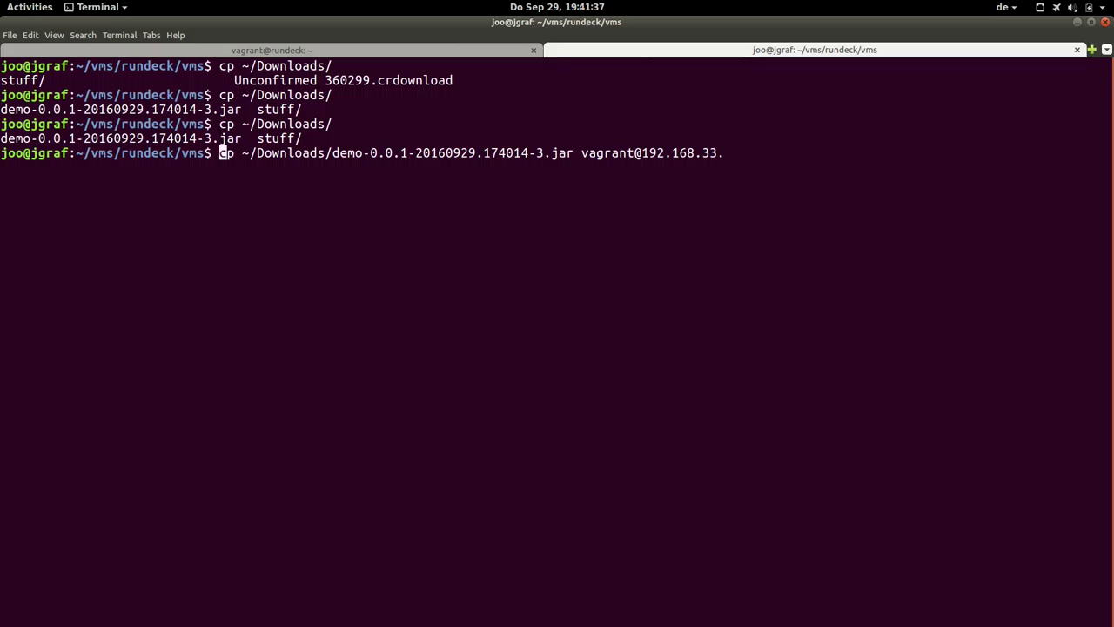
text(s)
key(End)
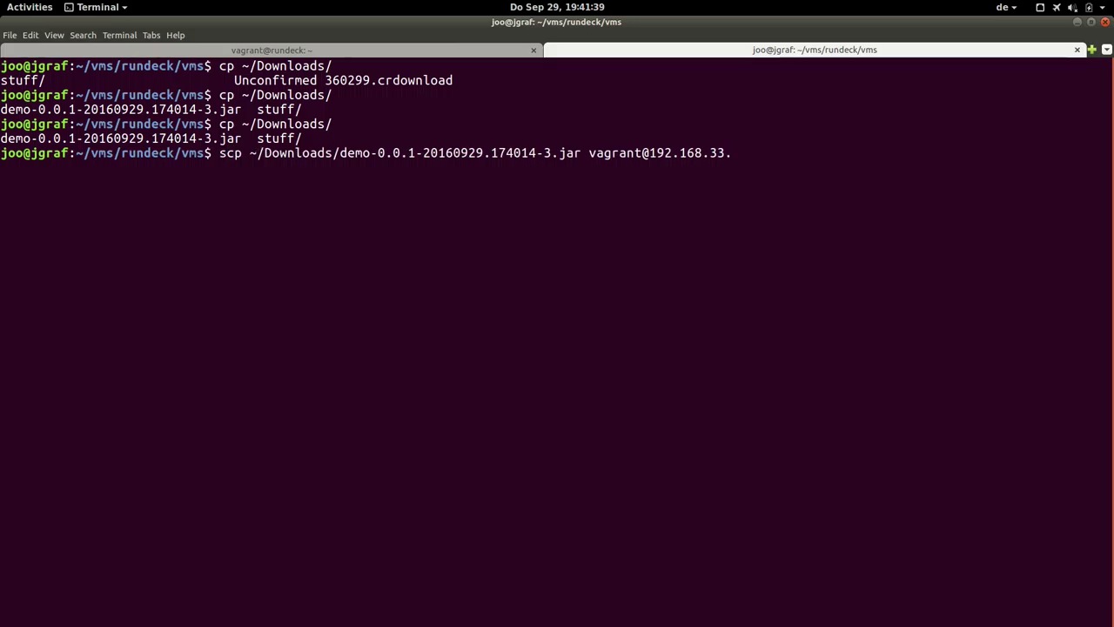
text(61)
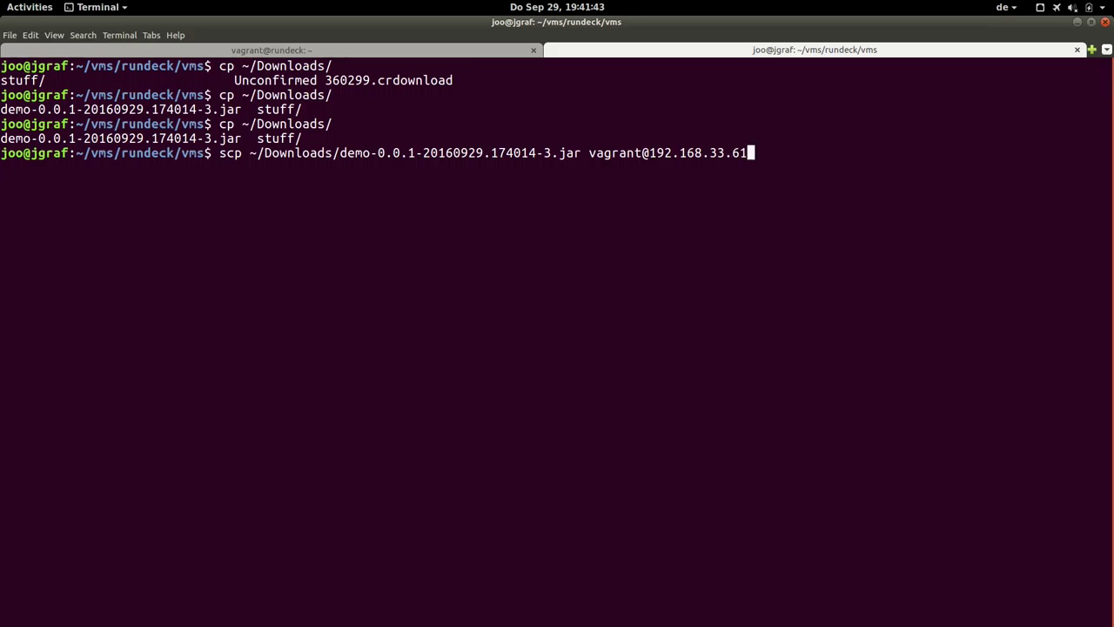
text(:)
key(Return)
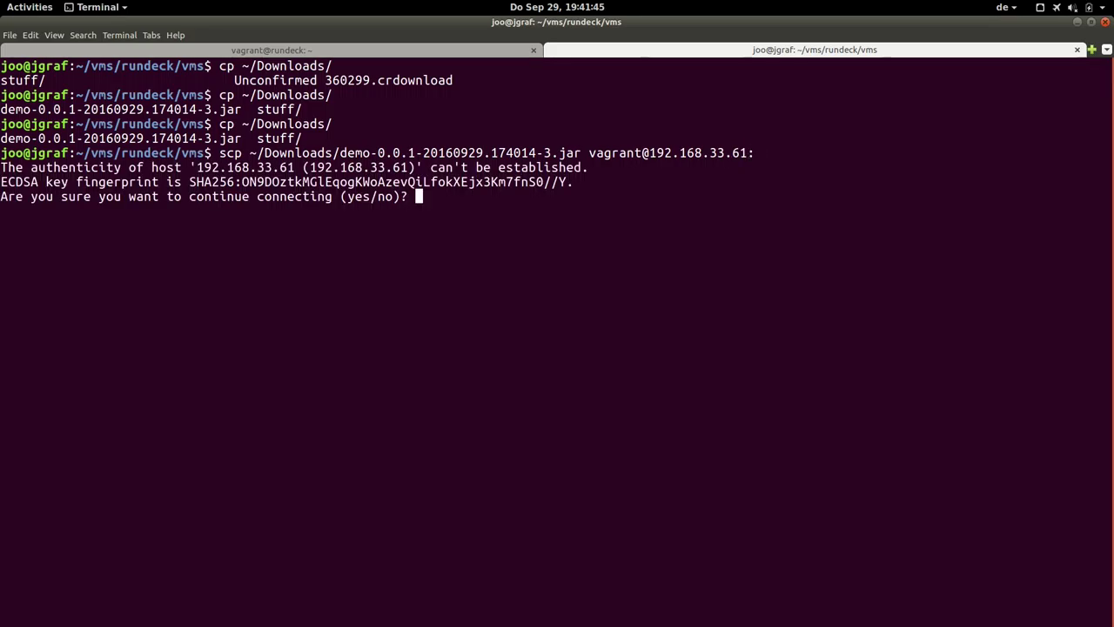
key(Return)
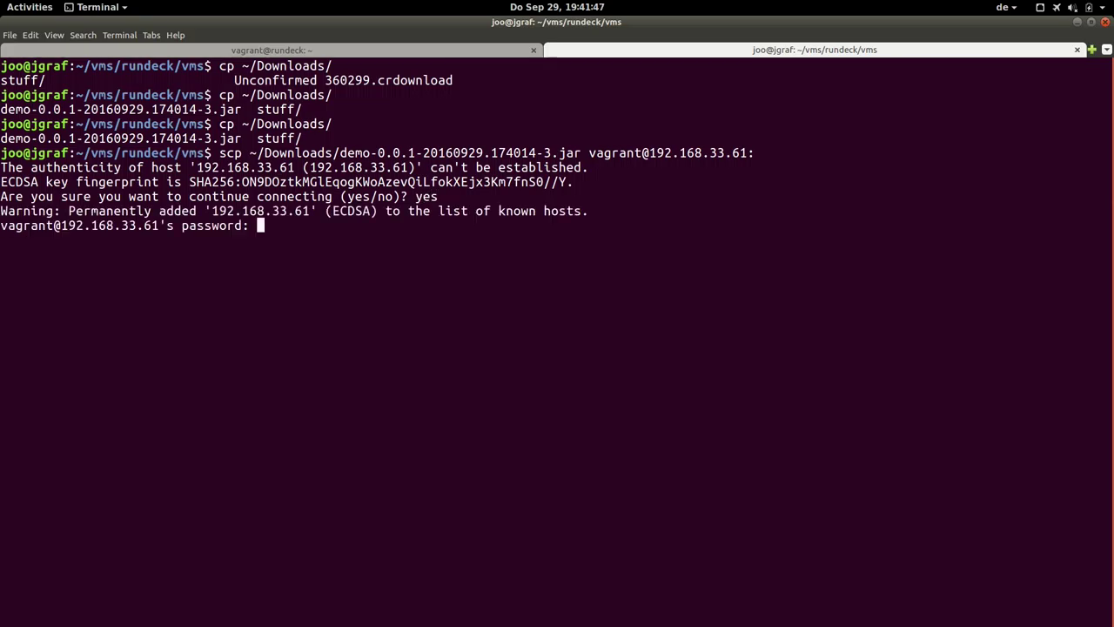
key(Return)
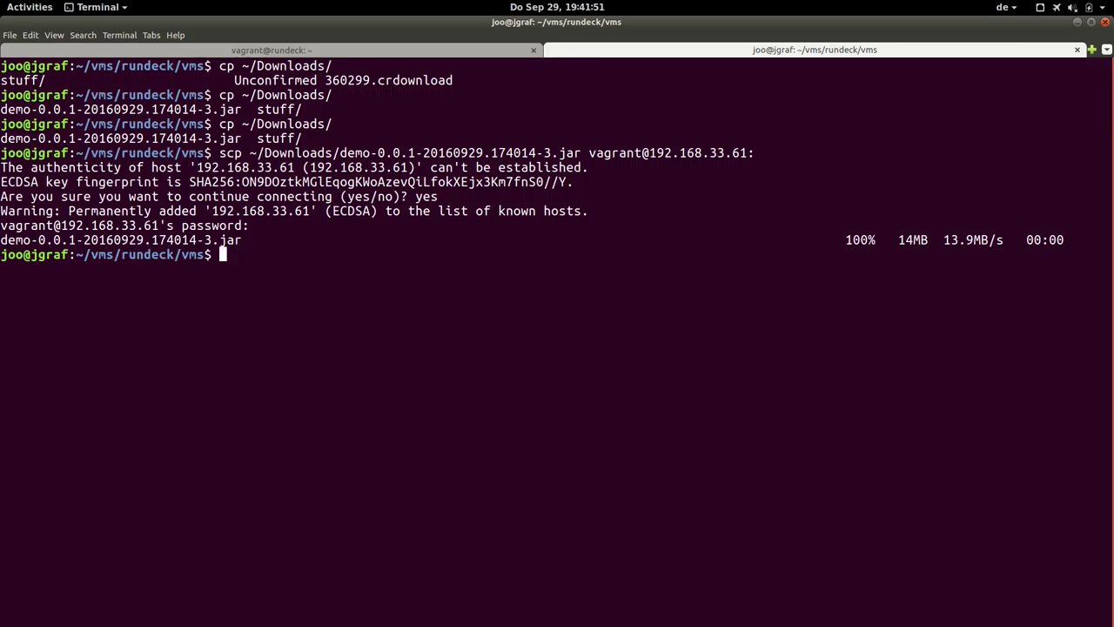
text(vagrant ssh)
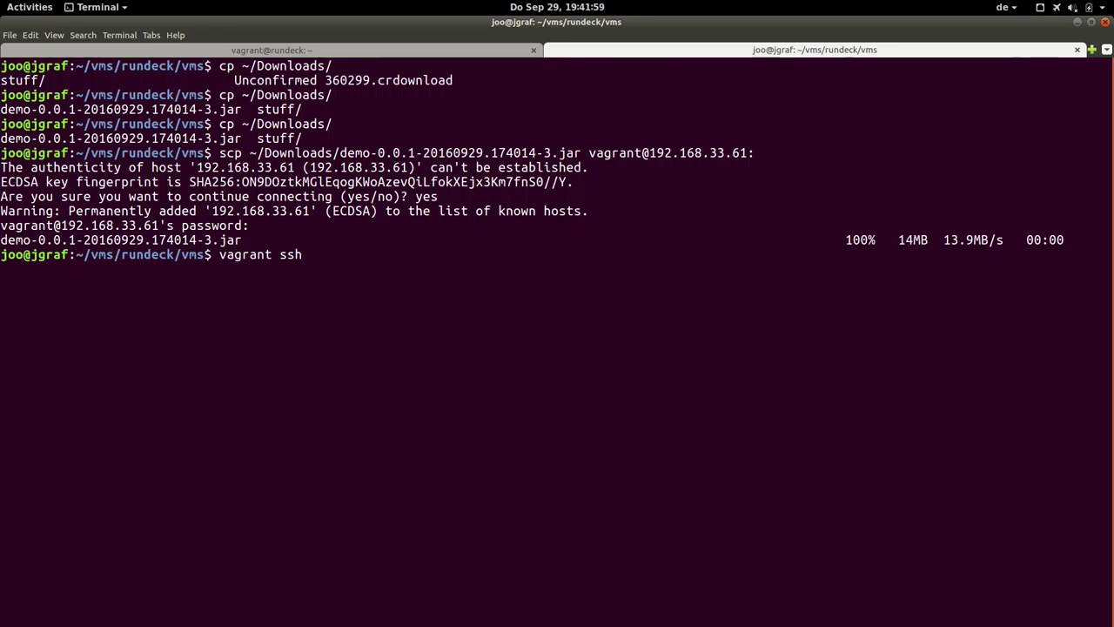
List the test machine's home folder, select the new jar name, and check the demo service status.
text(test)
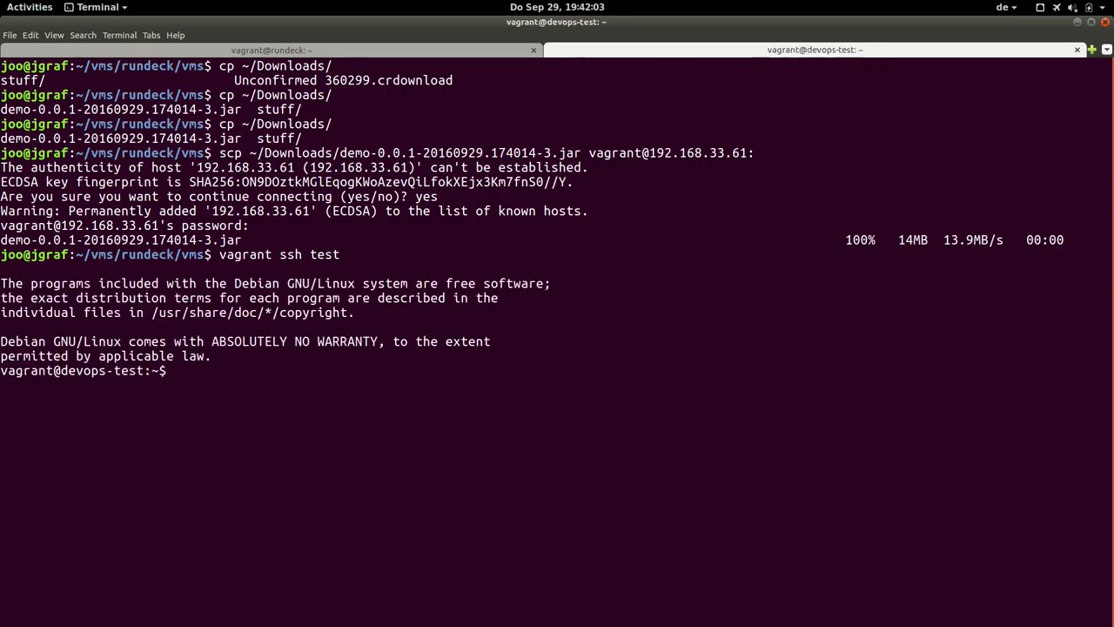
text(a)
key(Return)
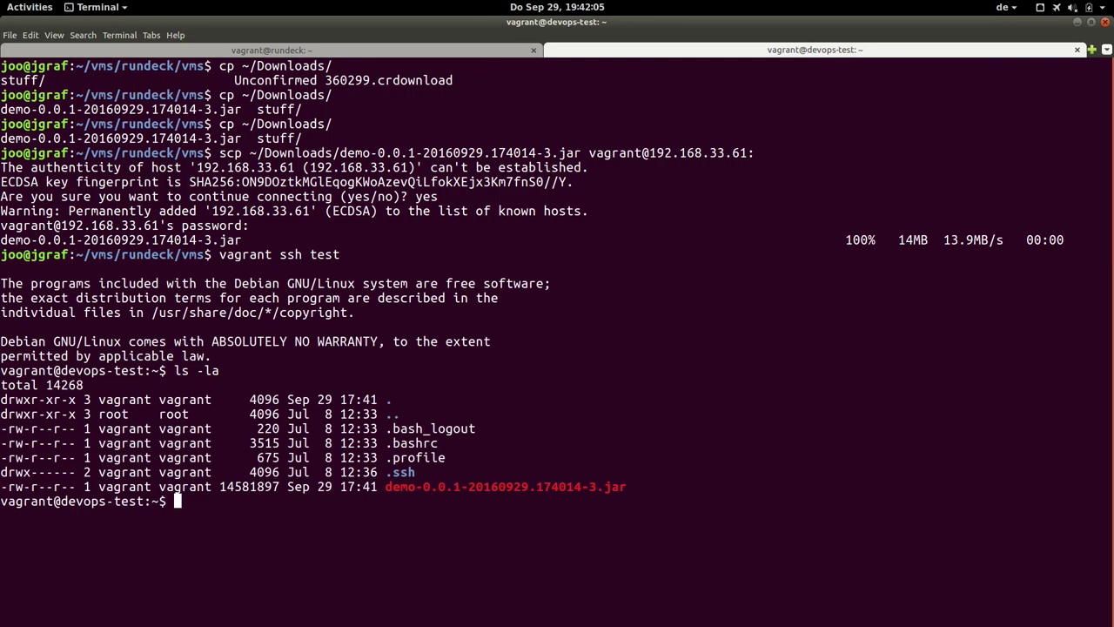
triple_click(433, 487)
click(473, 492)
double_click(473, 492)
key(ctrl+c)
click(473, 492)
text(sudo s)
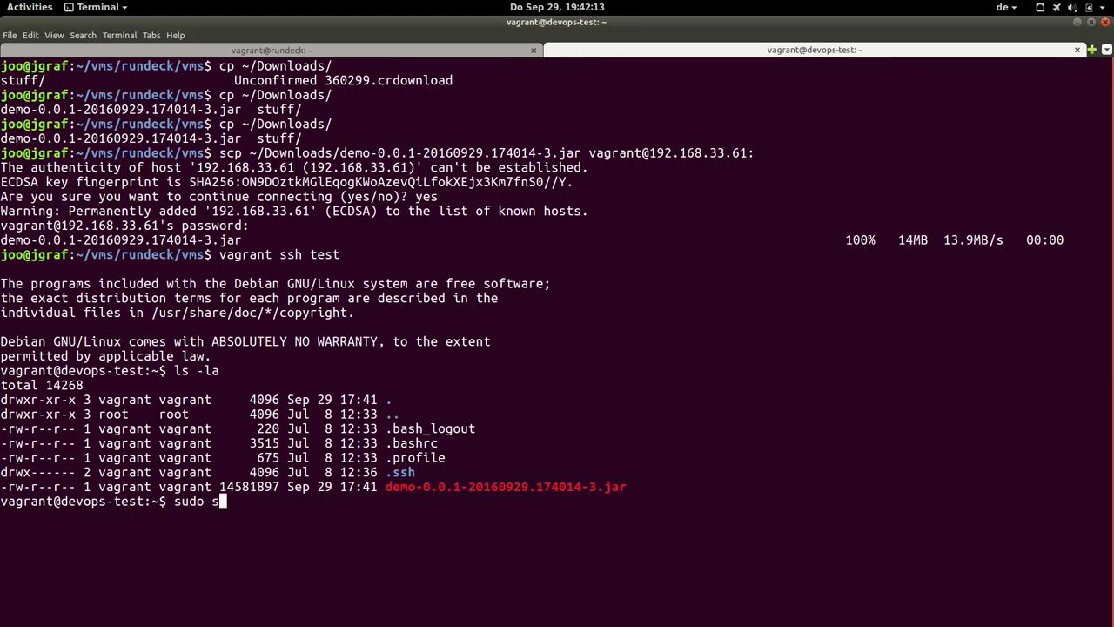
text(ystemctl statsu )
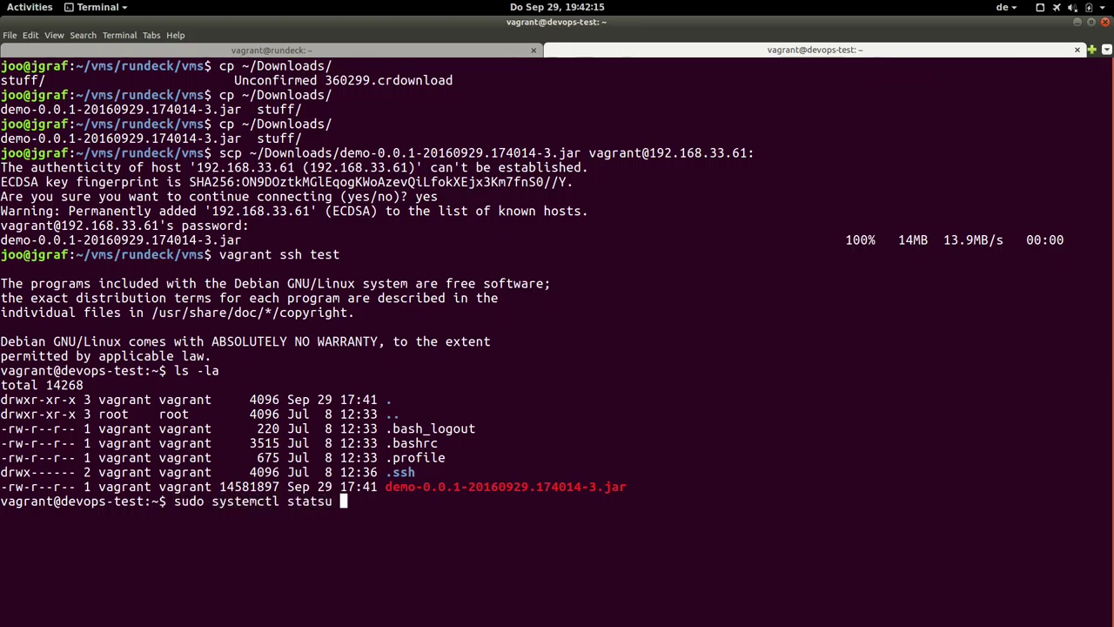
text(dem)
key(BackSpace)
key(BackSpace)
key(BackSpace)
key(BackSpace)
text(demo)
key(Return)
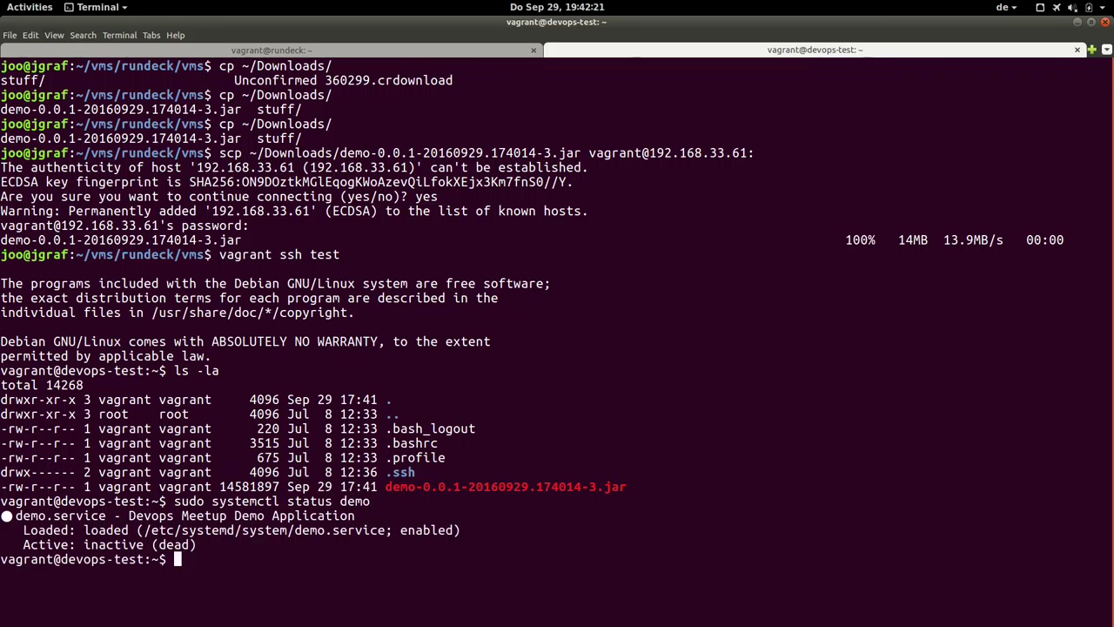
Link demo.jar to the new jar with ln -s and verify it with ls -la.
text(ln -s)
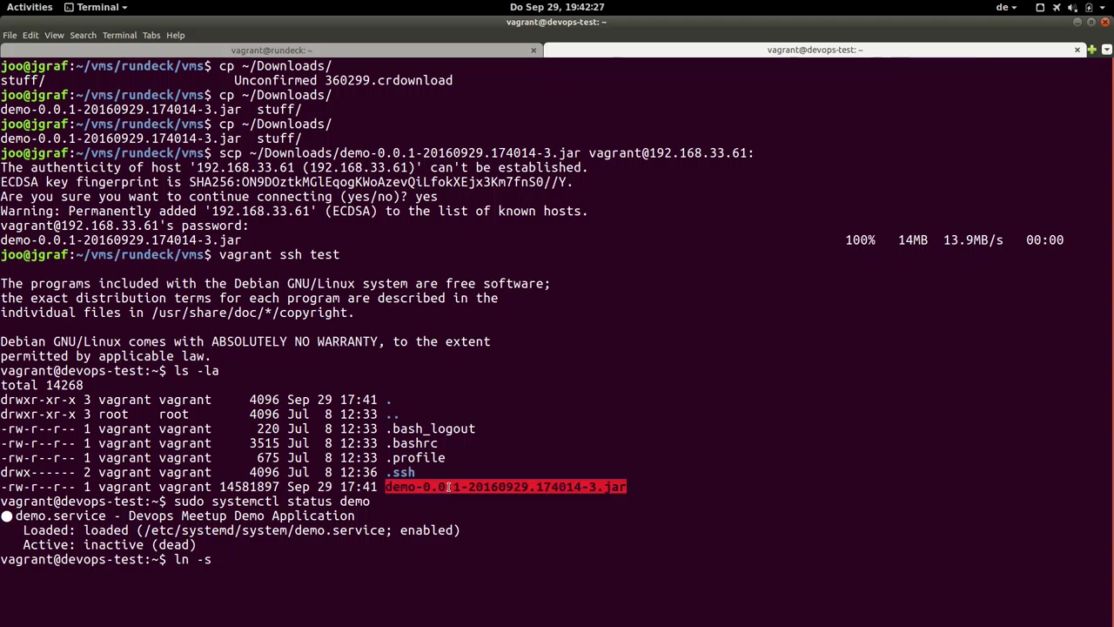
middle_click(449, 487)
text(demo-0.0.1-20160929.174014-3)
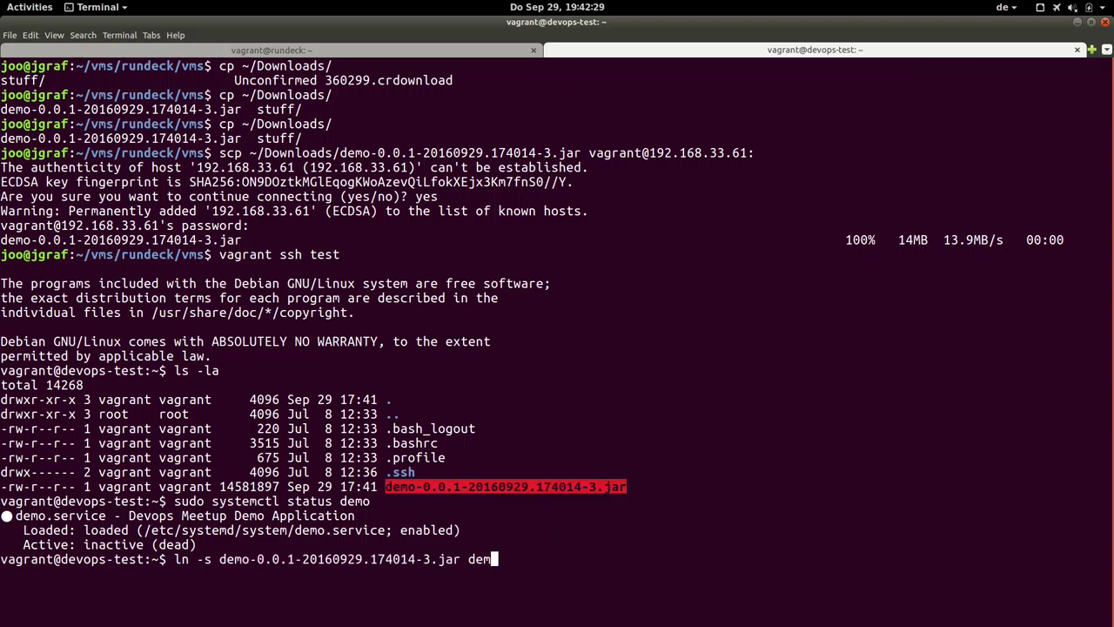
text(.jar)
key(Return)
text(ls -la)
key(Return)
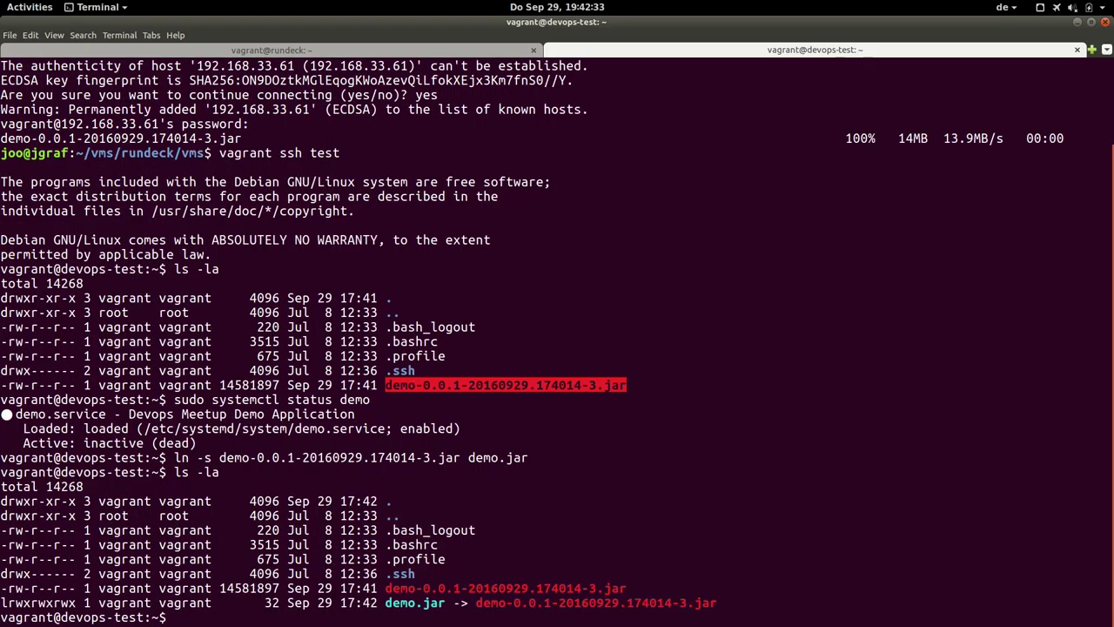
Start the demo service with sudo systemctl start demo.
key(Up)
key(Up)
key(Up)
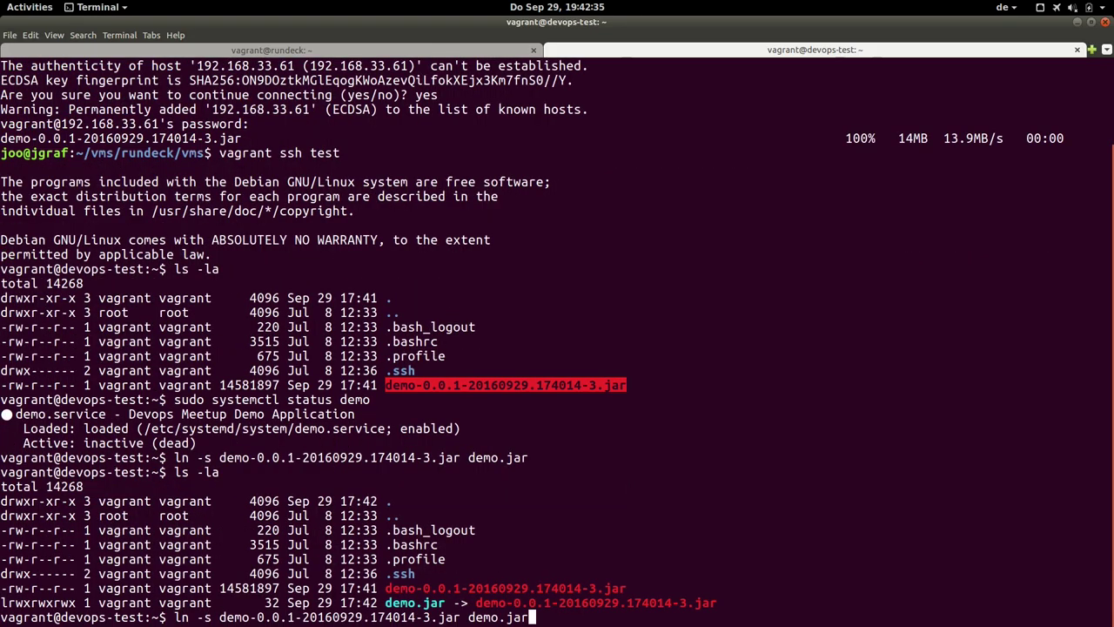
key(Left)
key(Left)
key(Left)
key(Left)
key(Left)
key(BackSpace)
key(BackSpace)
key(BackSpace)
key(BackSpace)
key(BackSpace)
text(tart)
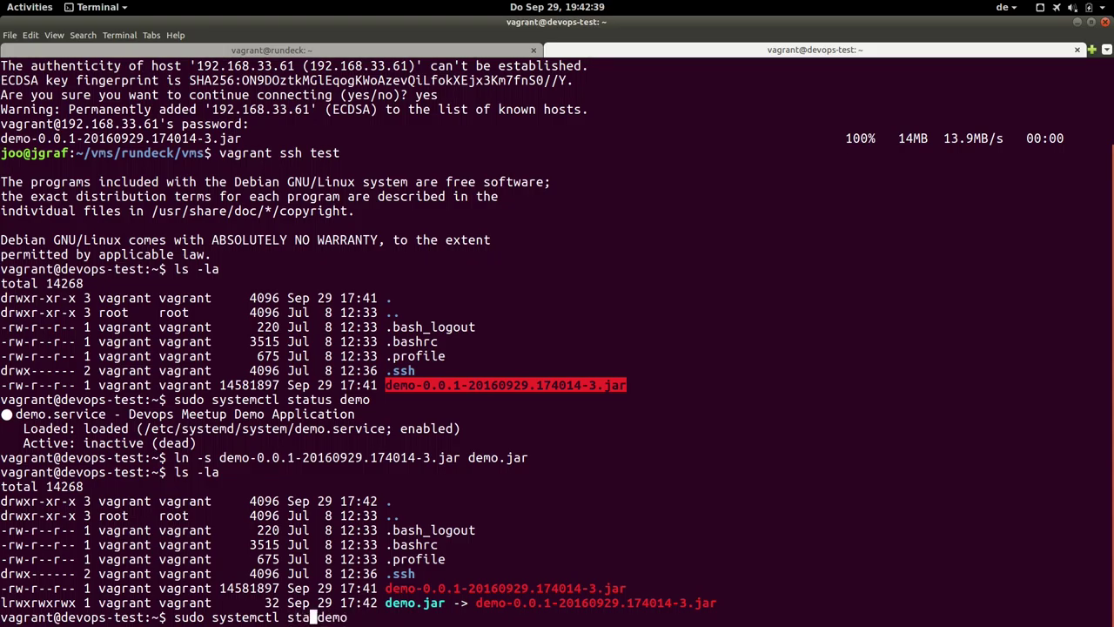
key(Return)
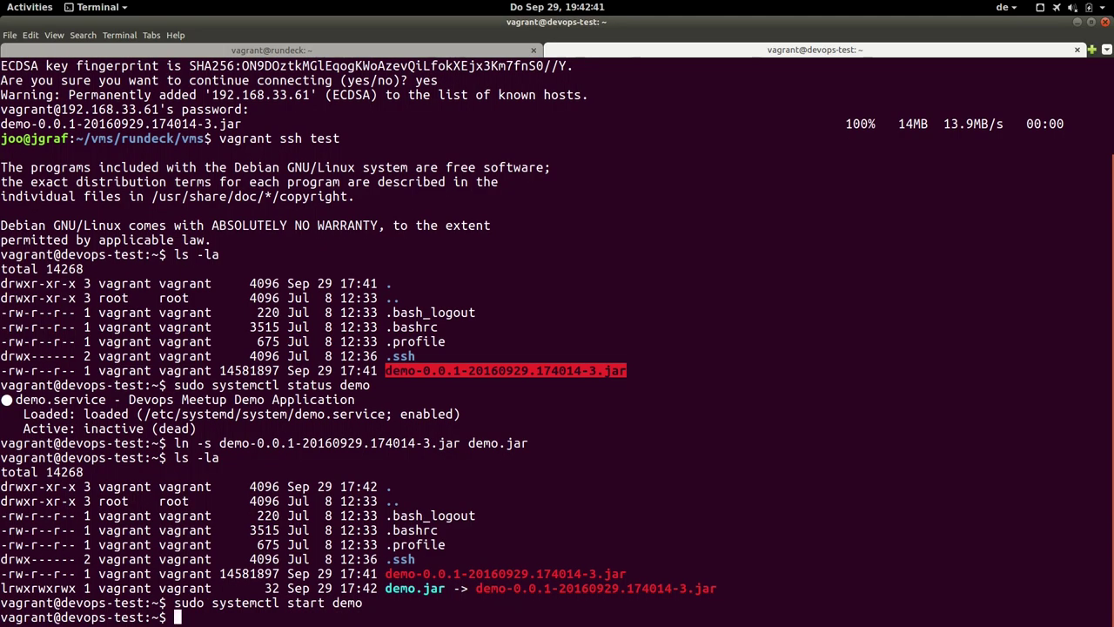
Follow the log with journalctl -u demo -f and confirm DemoApplication started on port 8080.
text(sudo jou)
key(BackSpace)
key(BackSpace)
key(BackSpace)
text(jour)
key(Tab)
text(-u demo -f)
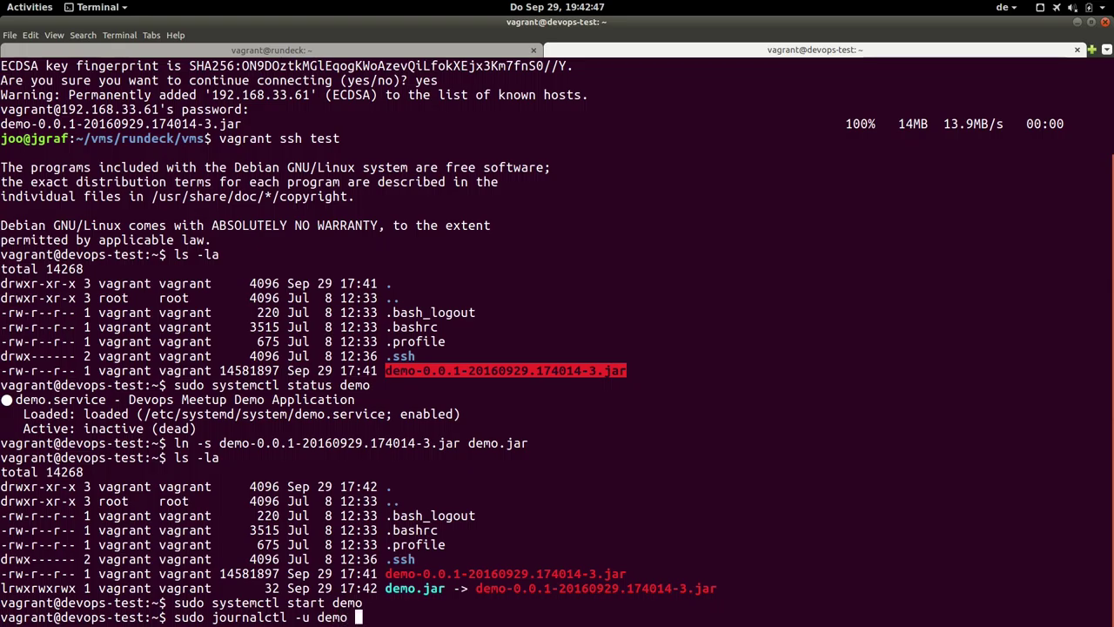
key(Return)
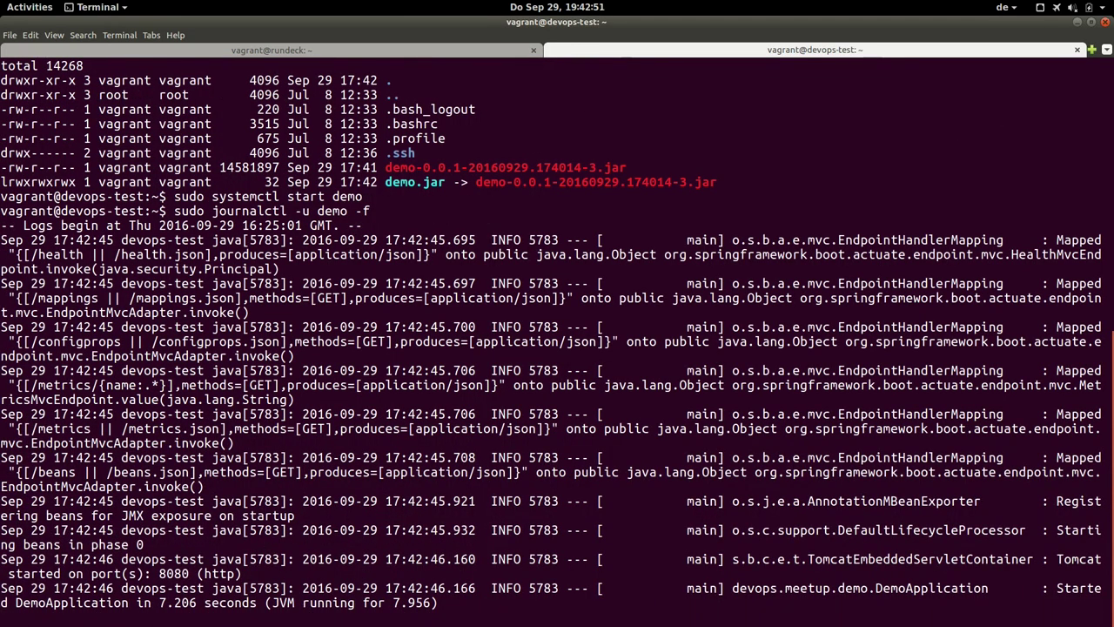
triple_click(241, 608)
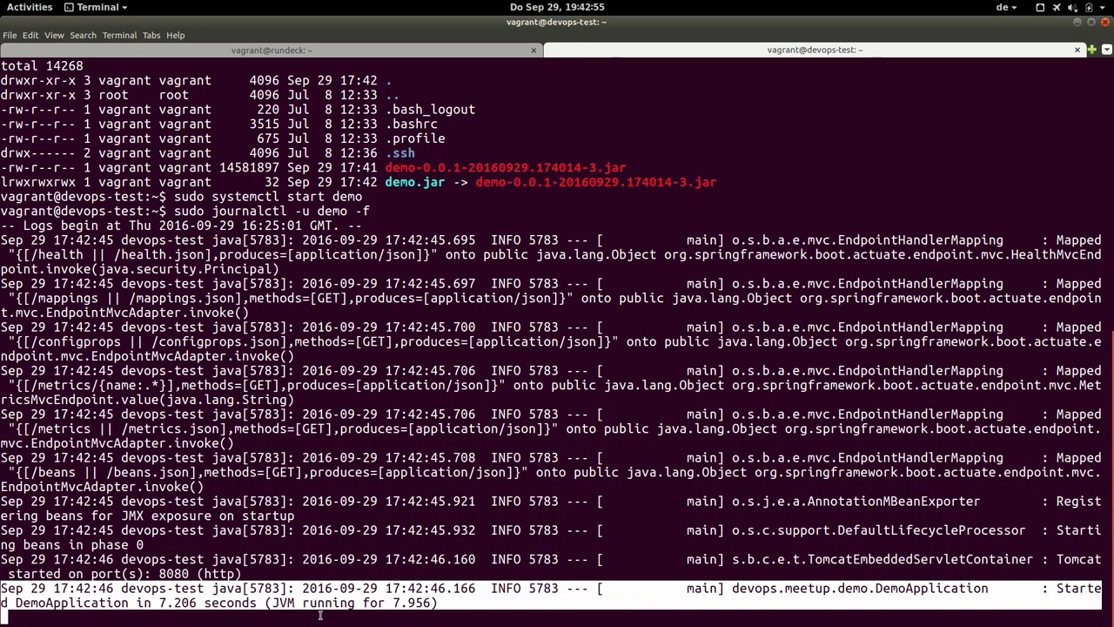
key(ctrl+c)
text(curl)
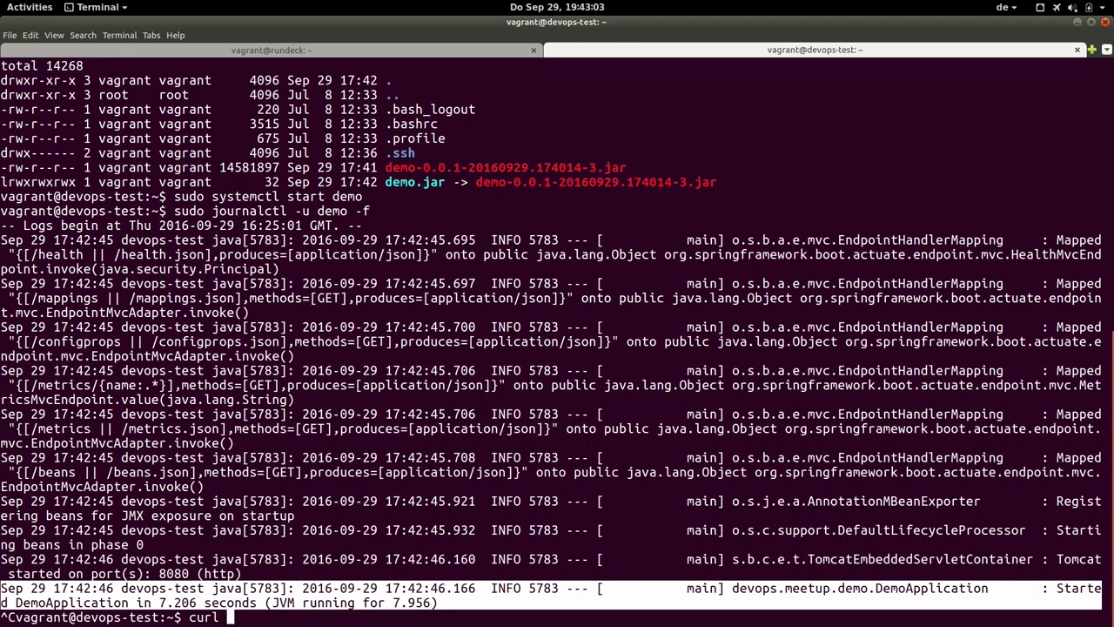
key(ctrl+c)
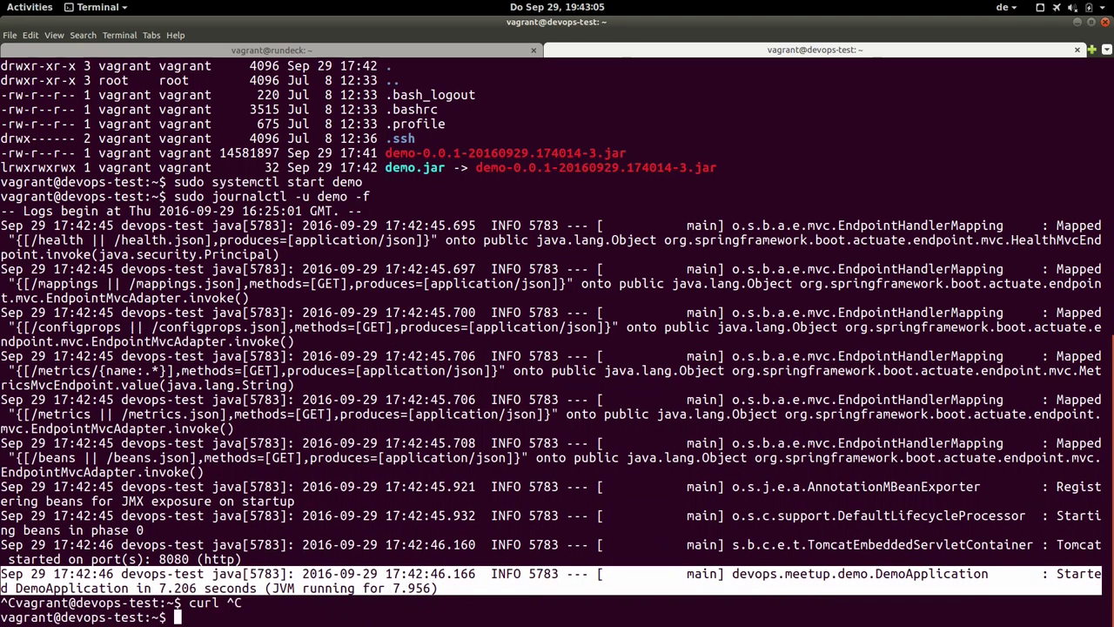
key(ctrl+l)
text(curl http://l0ca)
key(BackSpace)
key(BackSpace)
key(BackSpace)
text(ocalhost:8080/health | jq .)
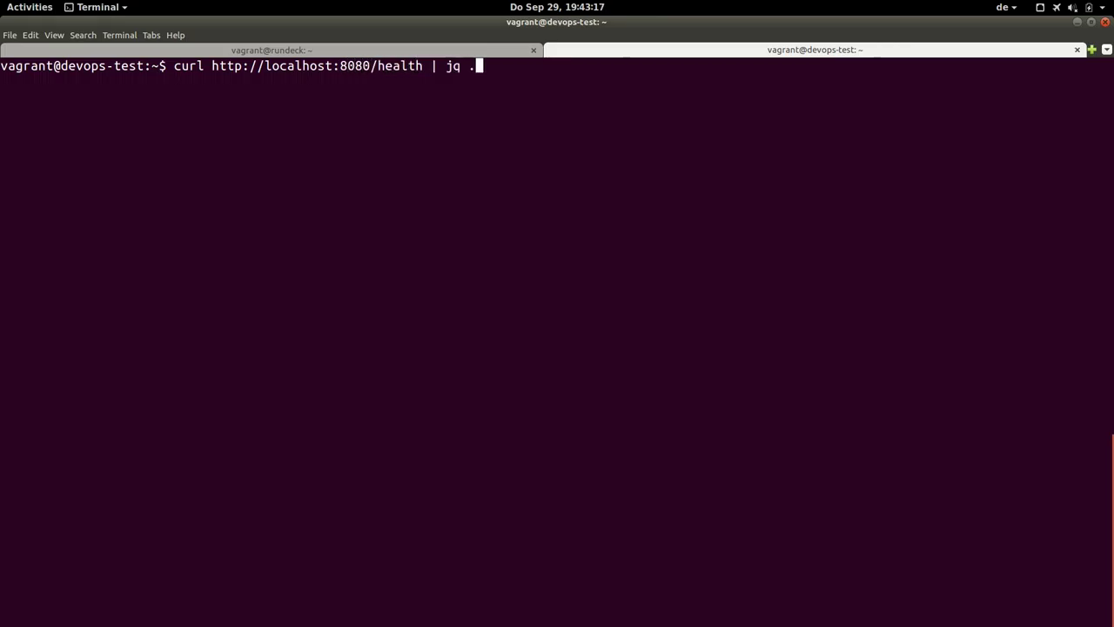
key(Return)
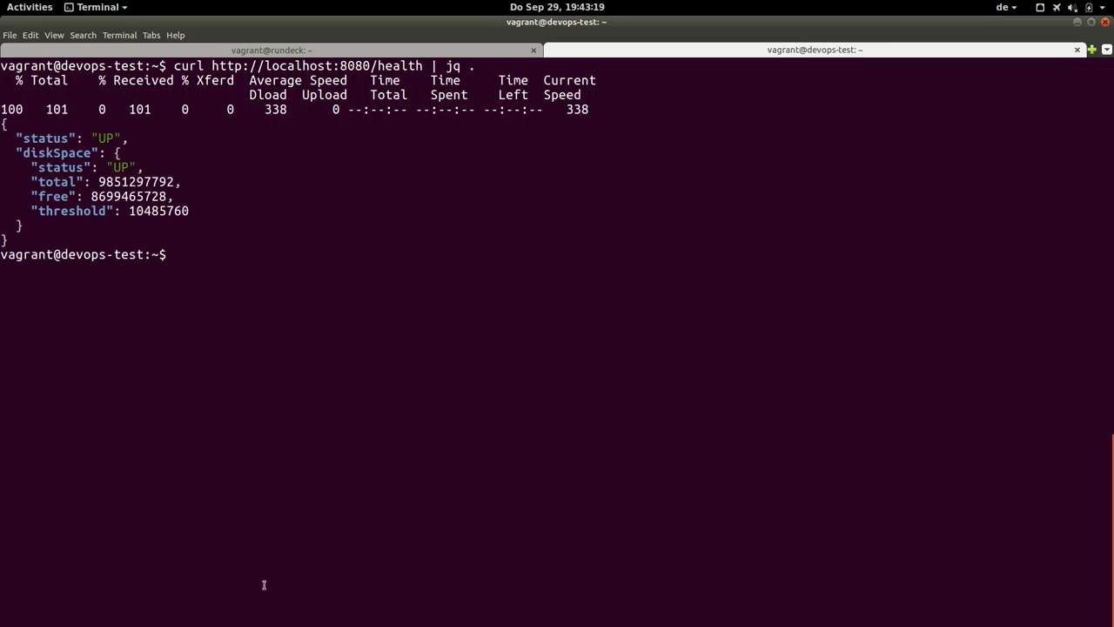
triple_click(64, 139)
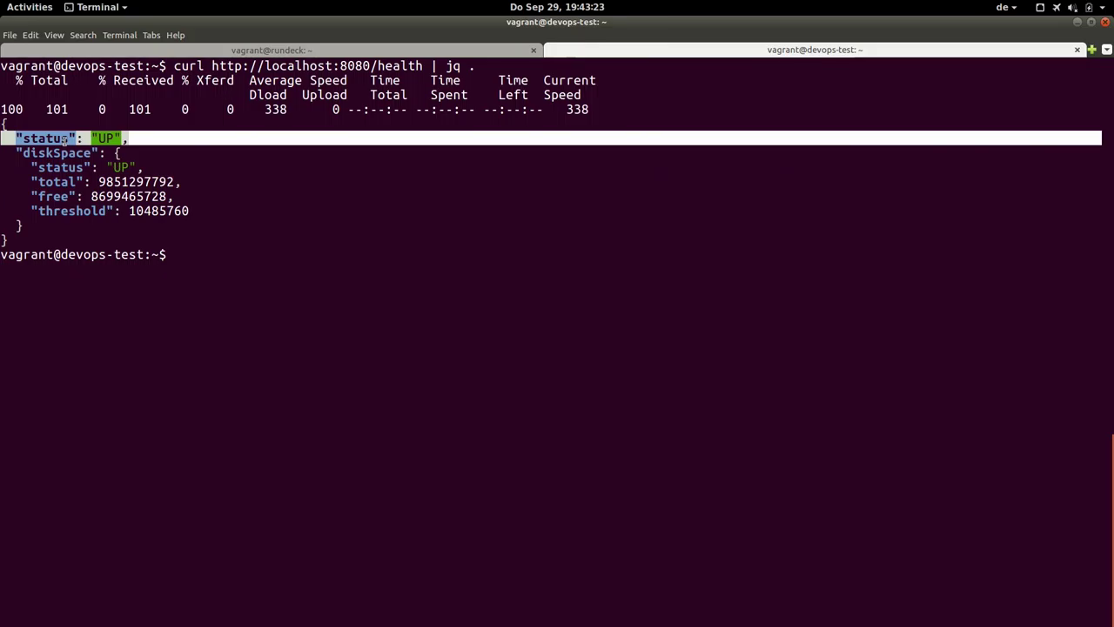
click(132, 137)
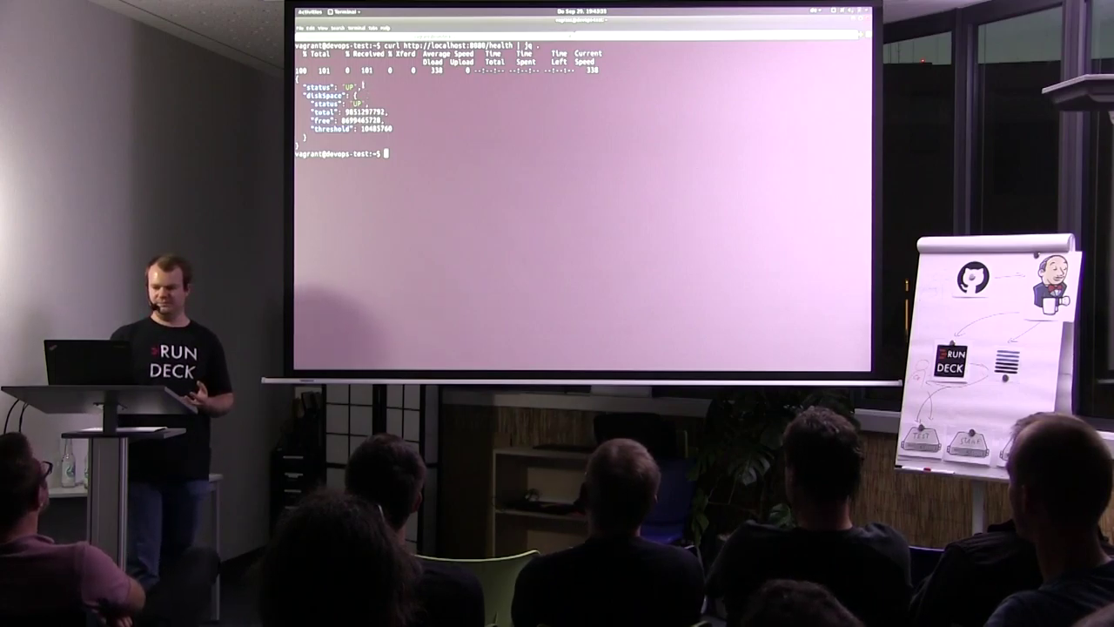
key(super)
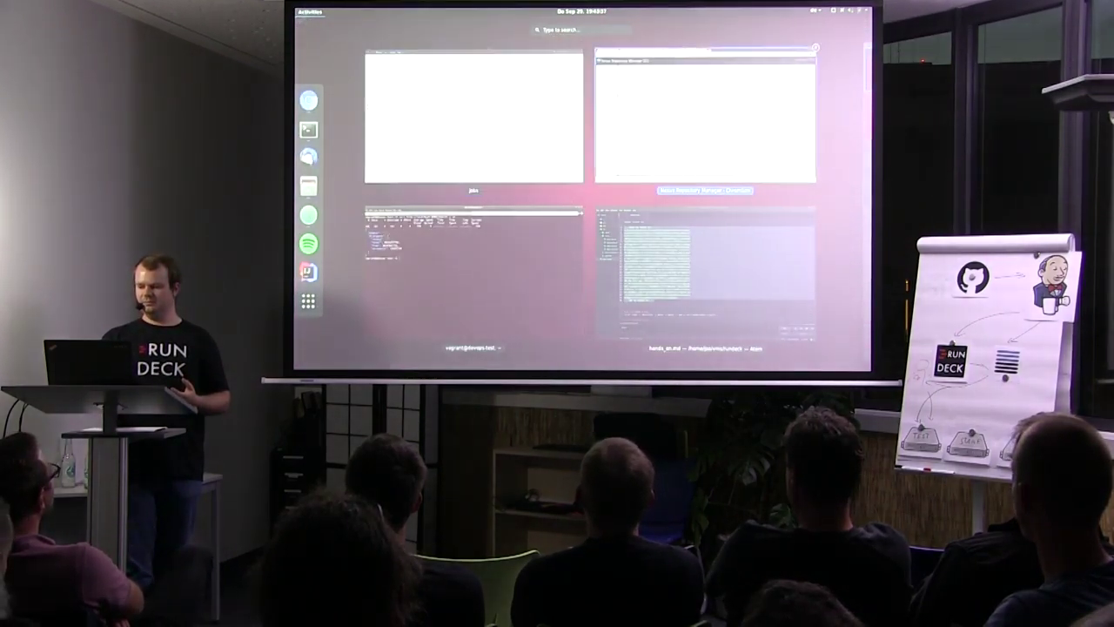
Upload the deploy-demo-versions.xml job definition to the meetup project.
click(705, 117)
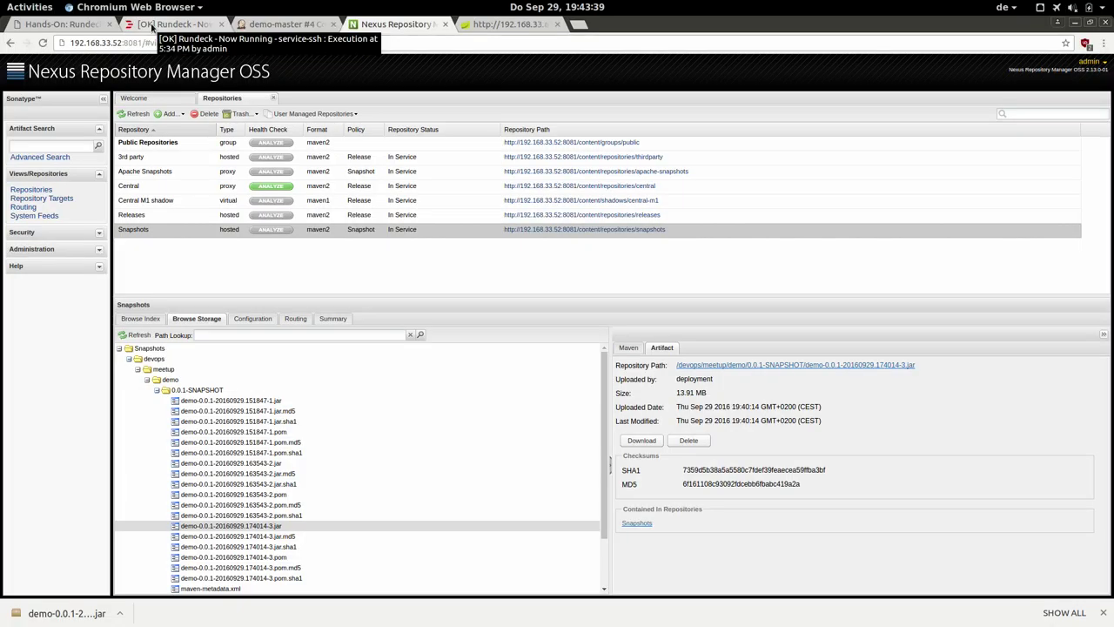
click(151, 27)
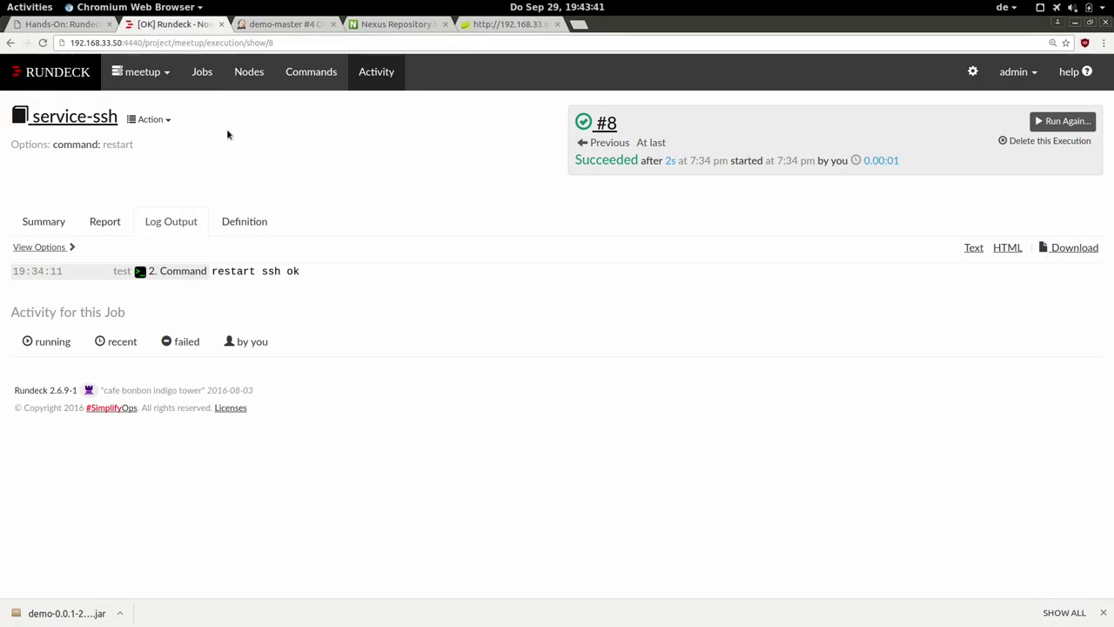
click(202, 76)
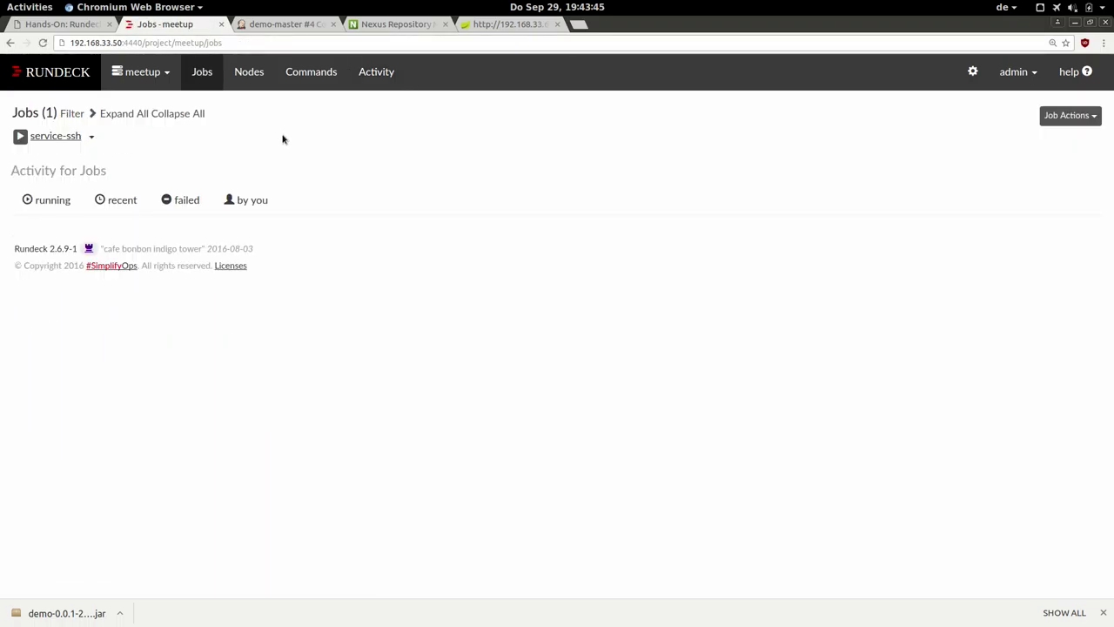
click(1054, 122)
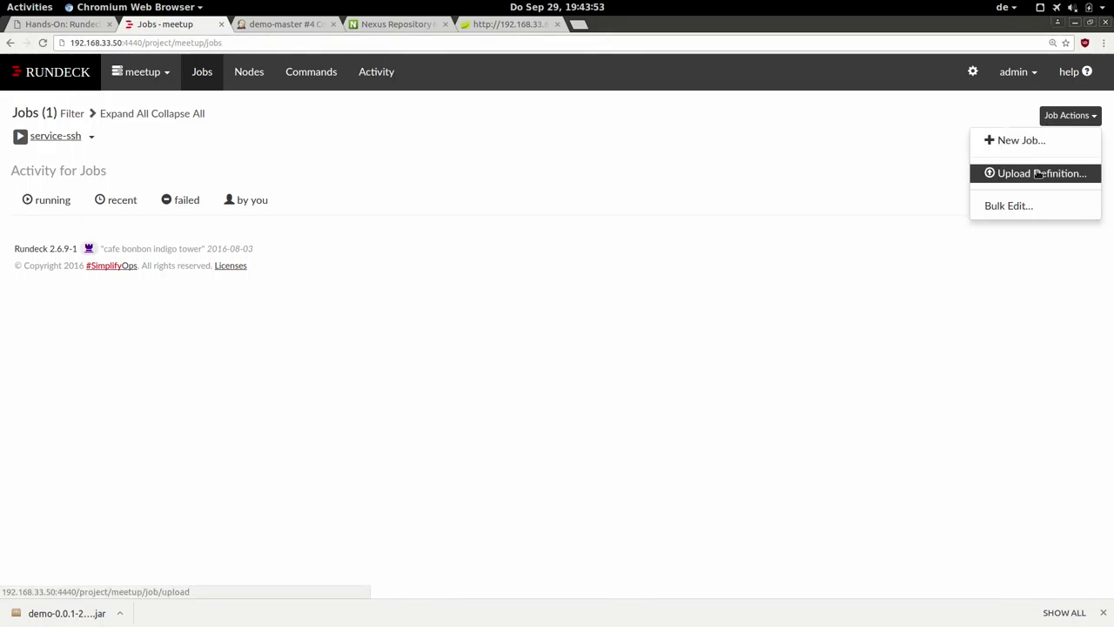
click(1037, 174)
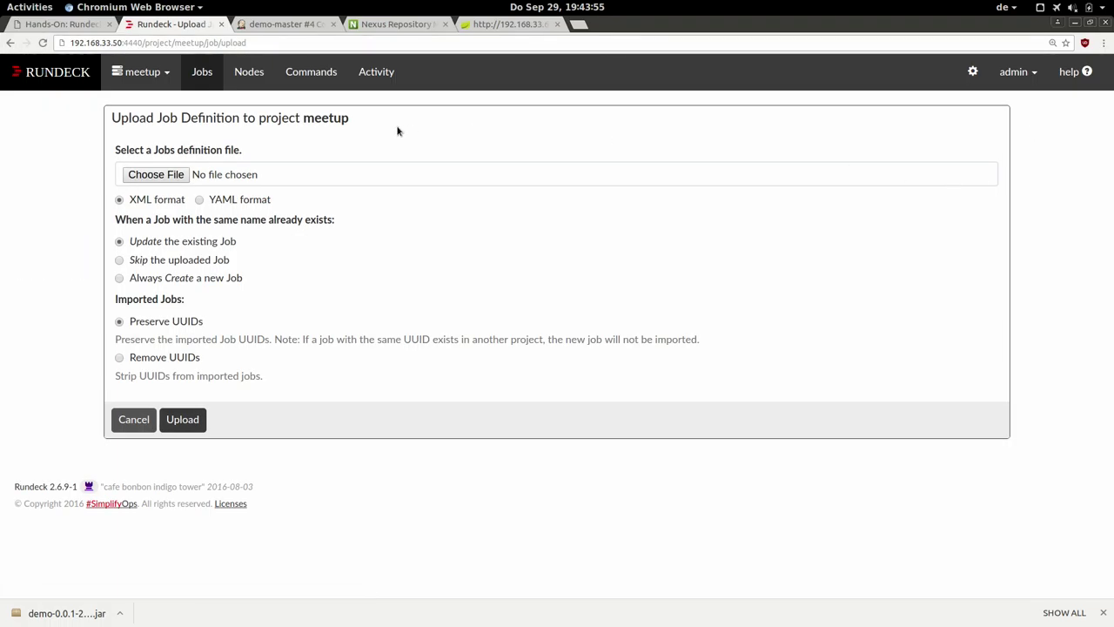
click(148, 175)
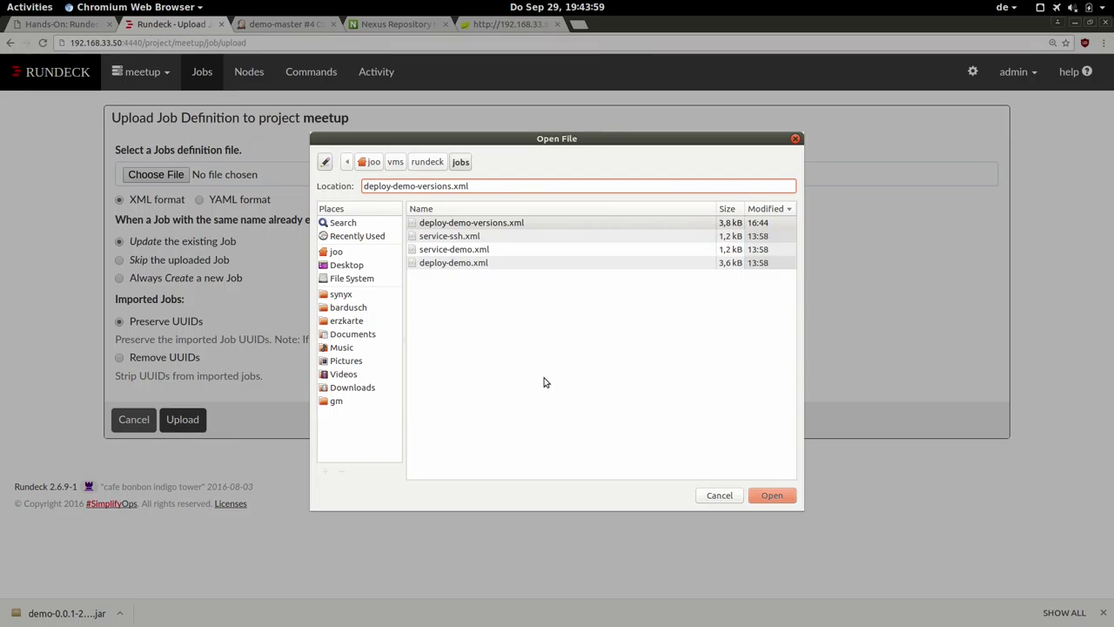
click(486, 228)
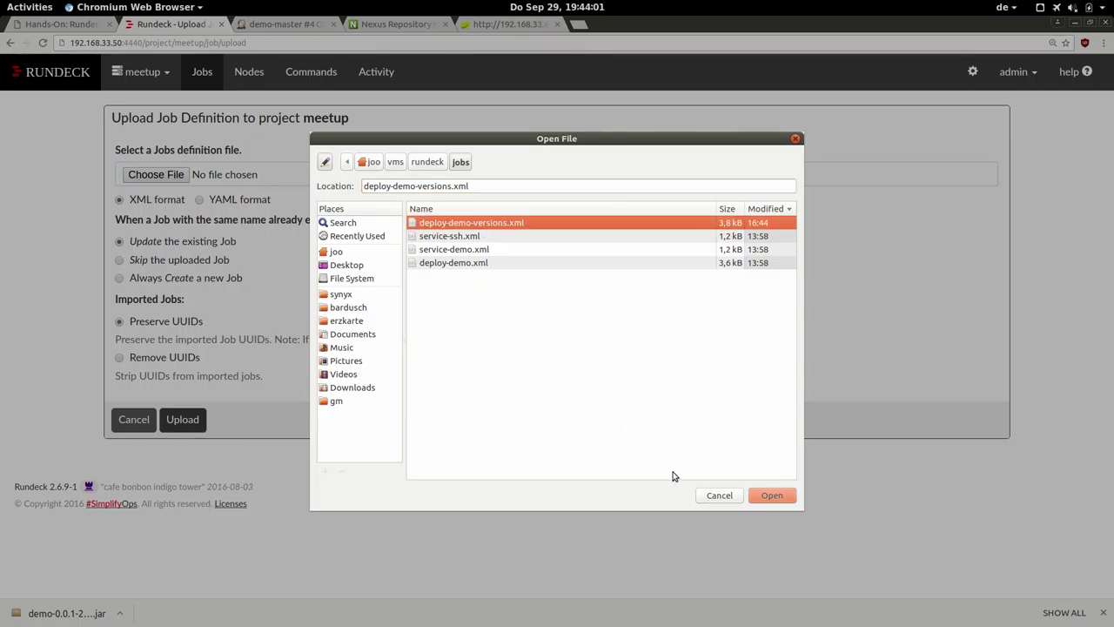
click(774, 496)
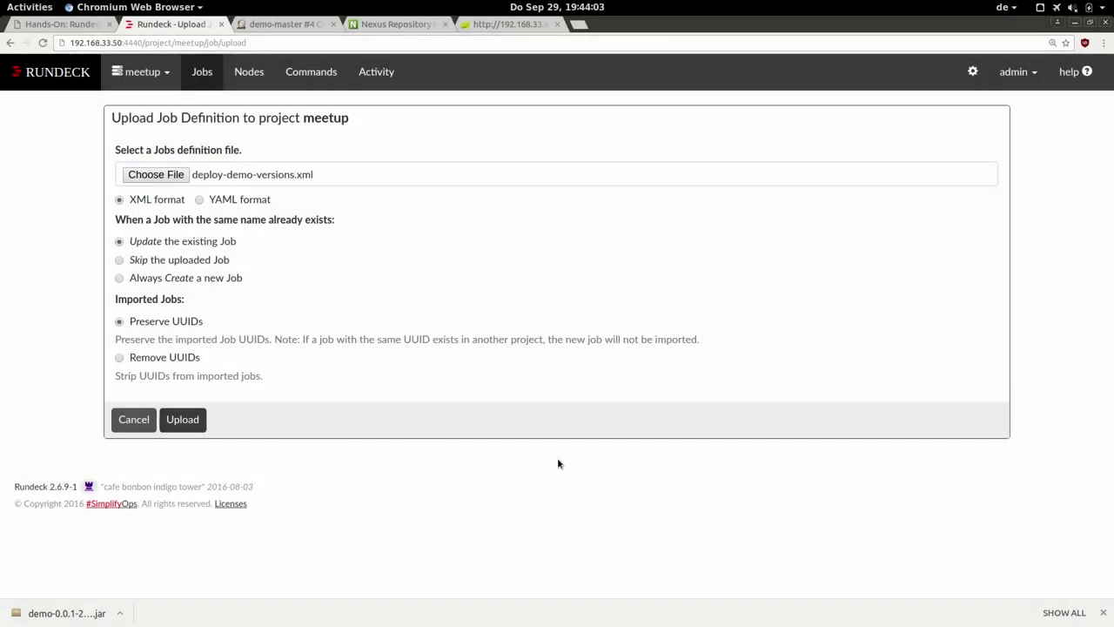
click(193, 421)
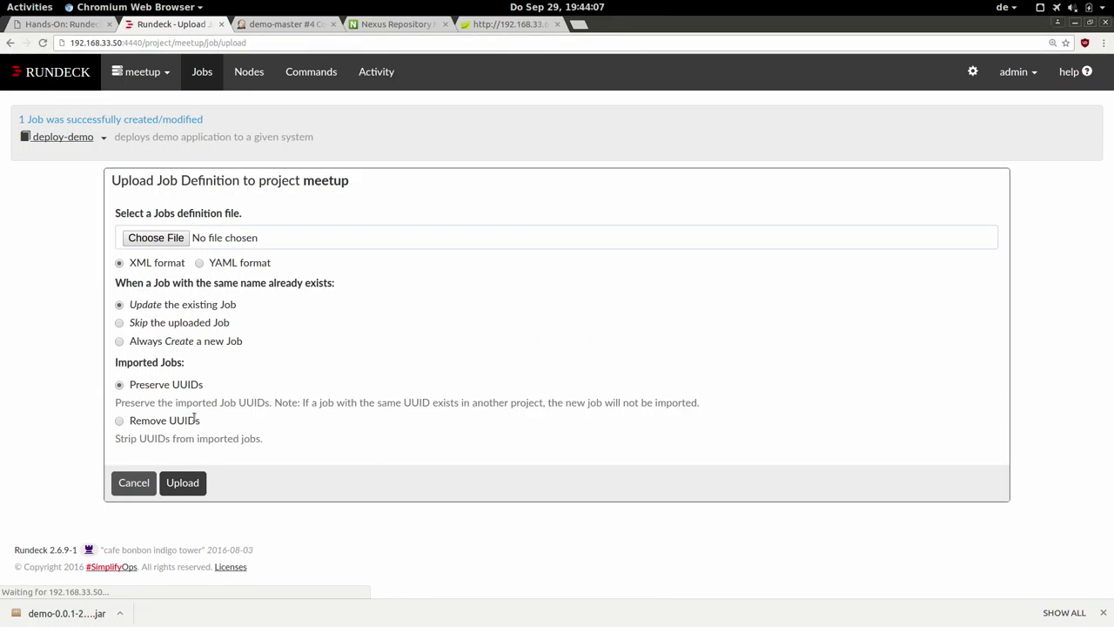
Upload the service-demo.xml job definition and return to the meetup jobs list.
click(168, 241)
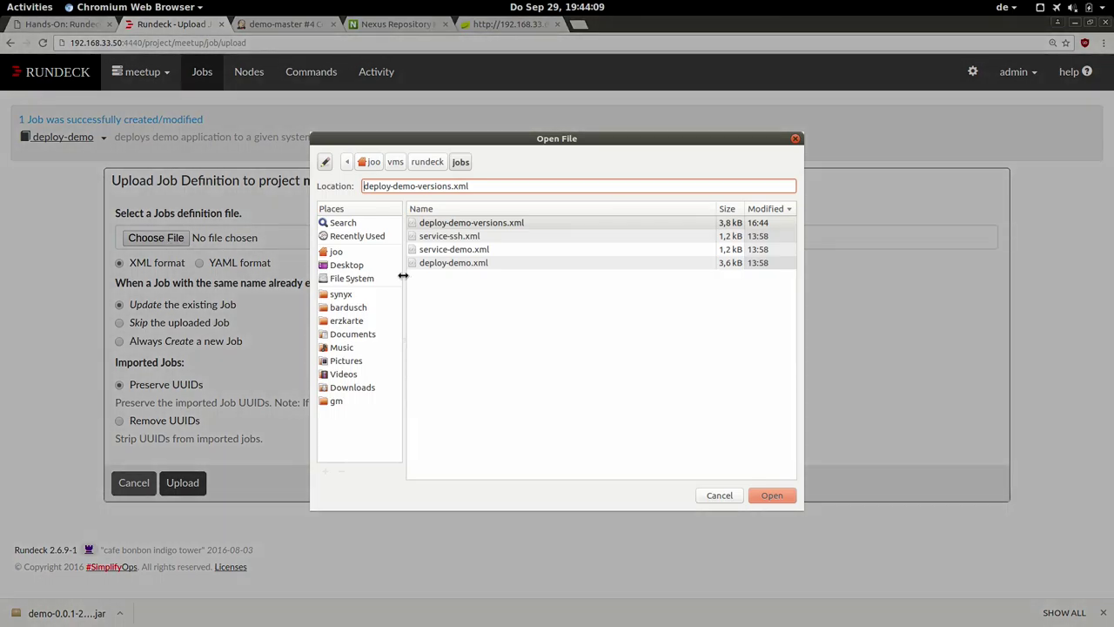
click(442, 250)
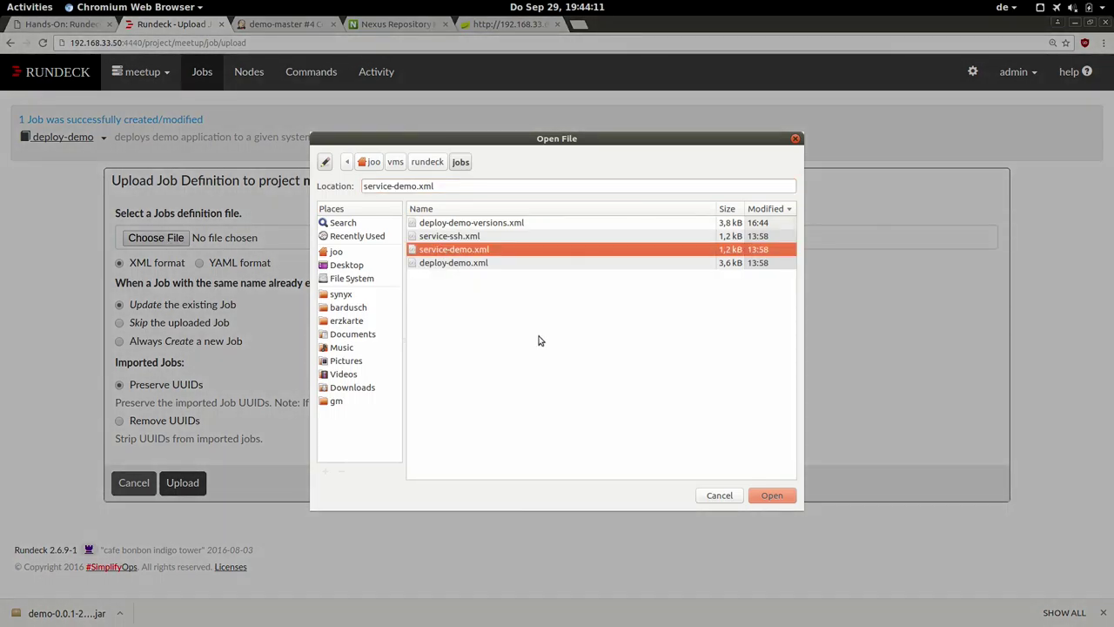
click(772, 496)
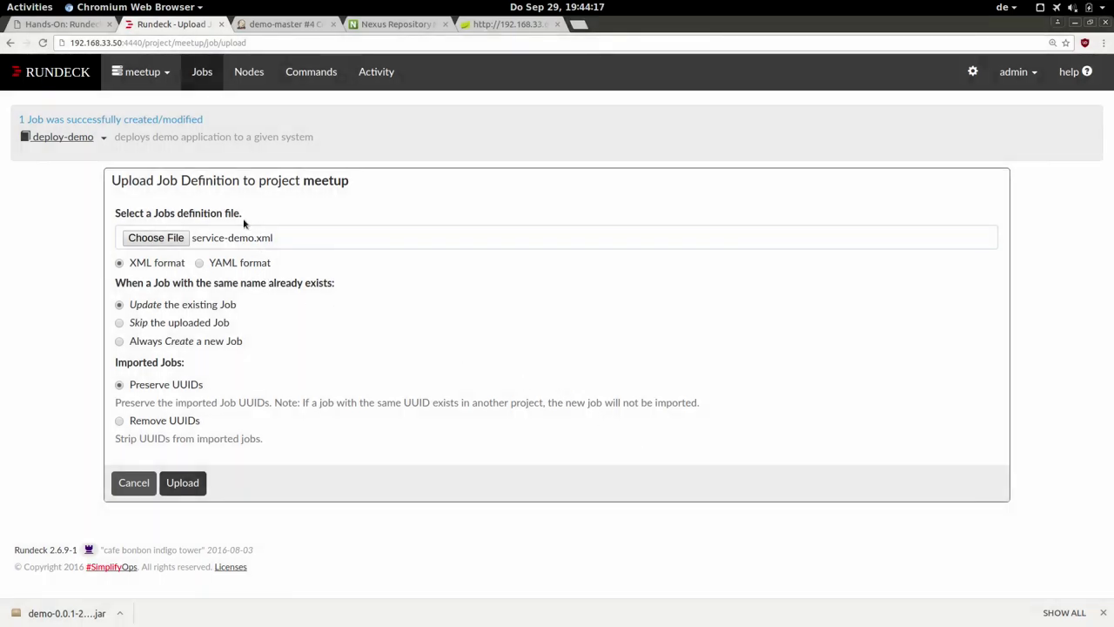
click(184, 483)
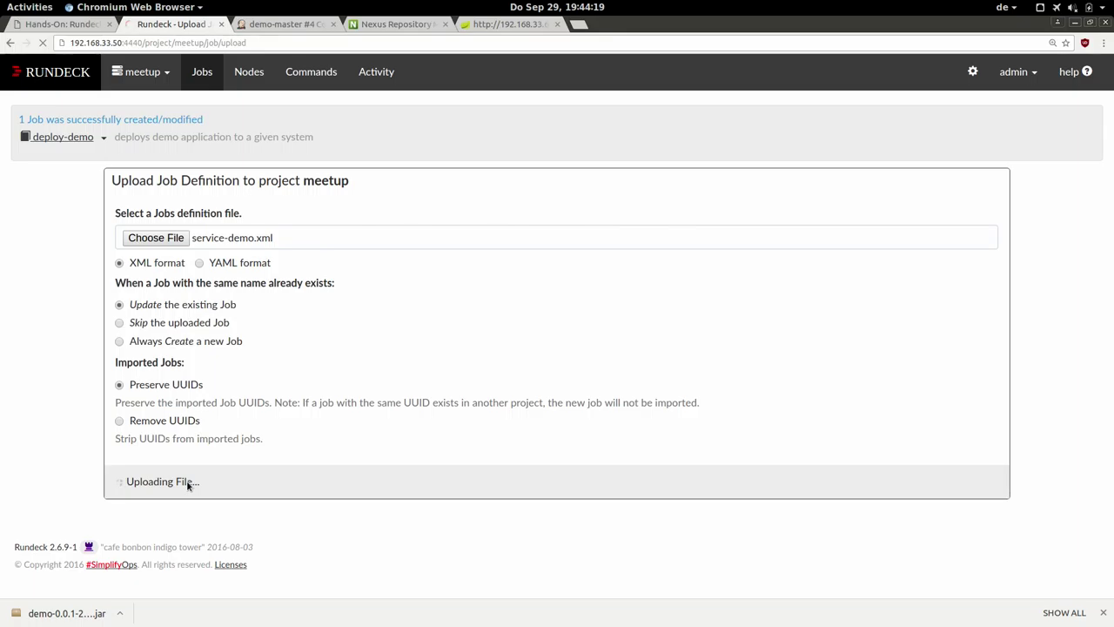
click(194, 81)
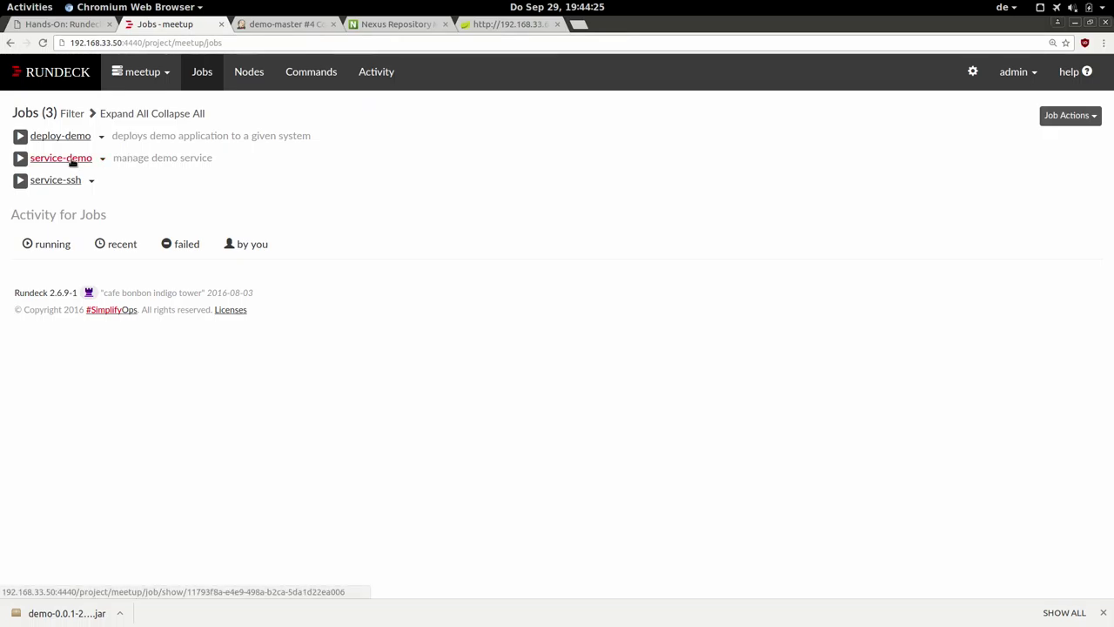
mouse_move(74, 162)
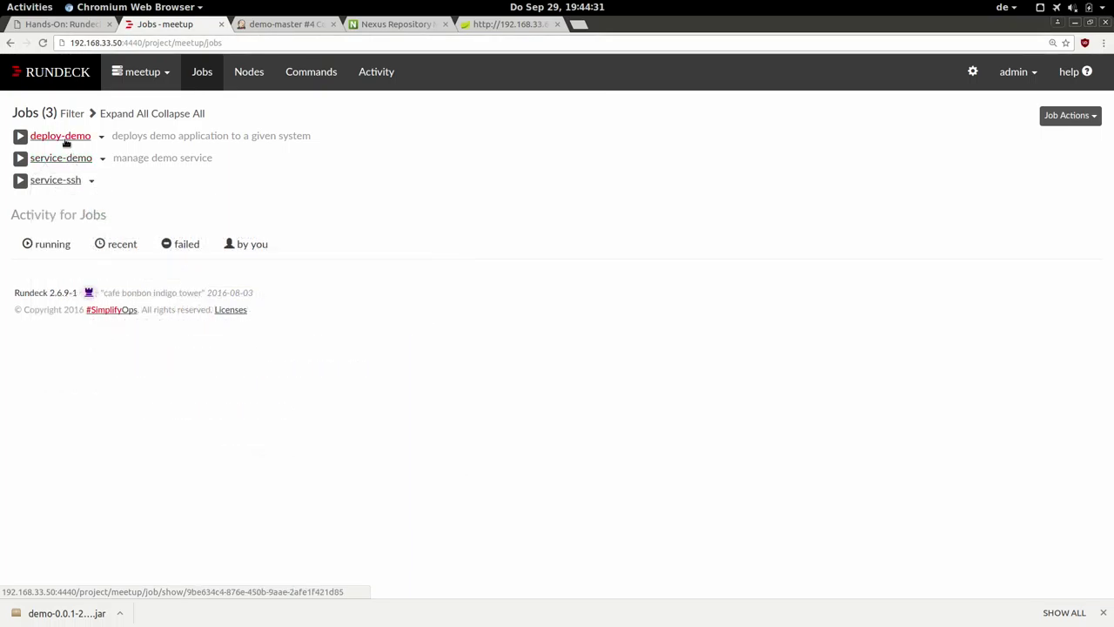
Open deploy-demo to see version choices LATEST and 0.0.1-SNAPSHOT from snapshots.
click(59, 136)
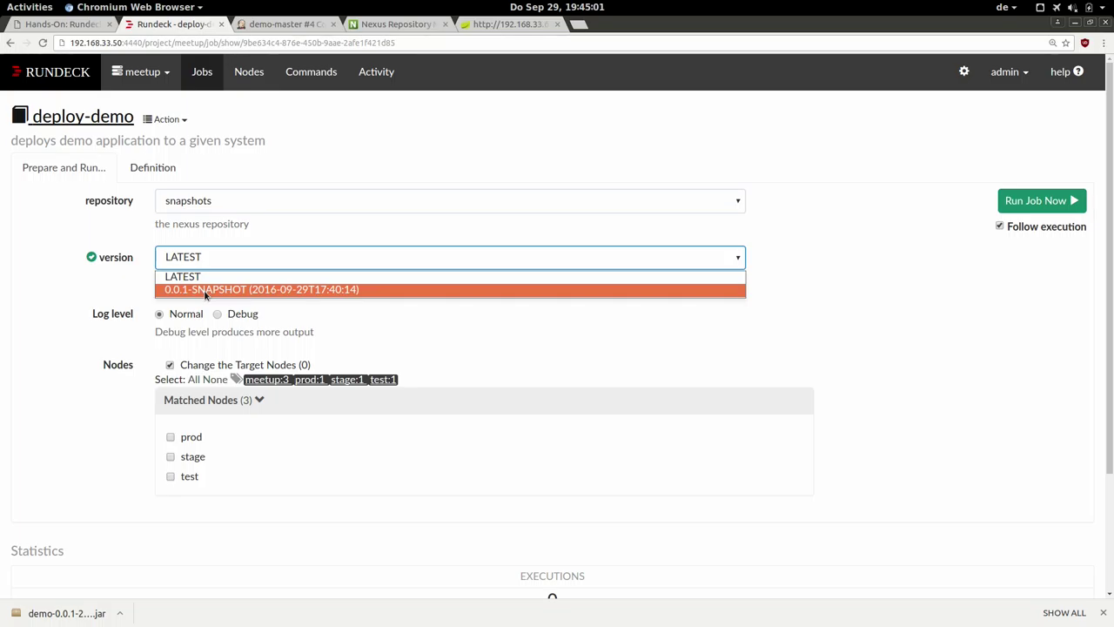
Keep version LATEST and switch the repository to releases, then back to snapshots.
click(28, 302)
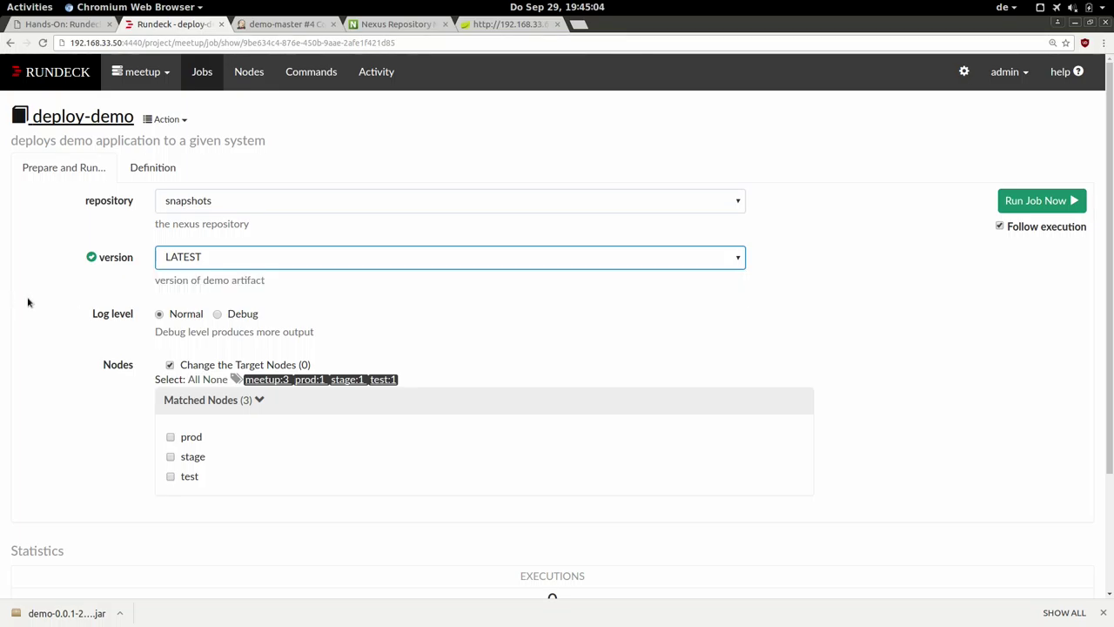
click(183, 208)
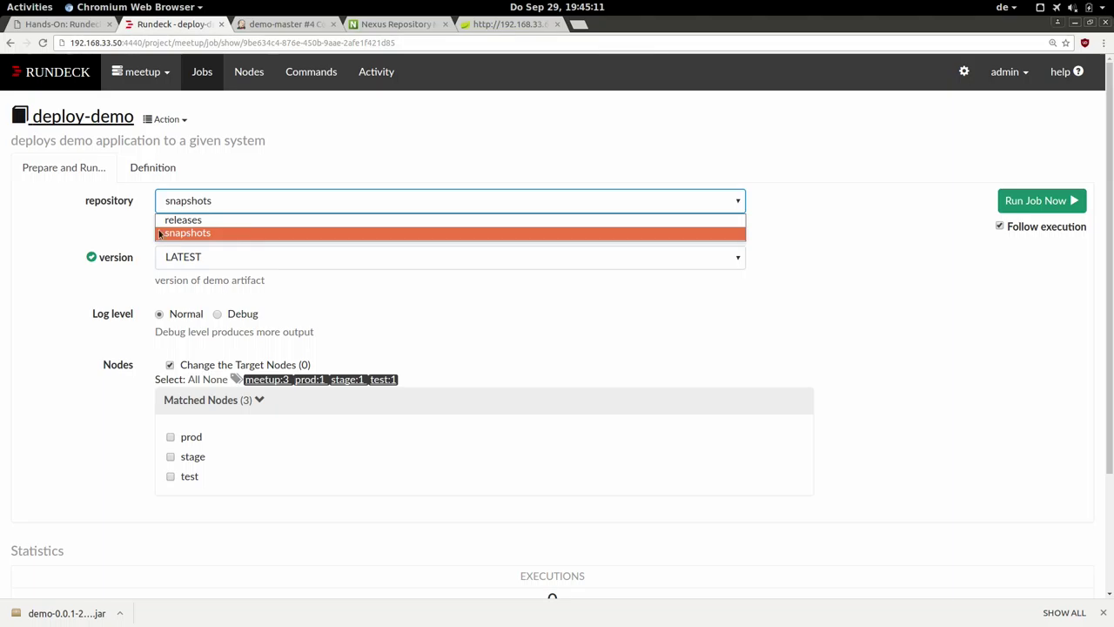
click(79, 228)
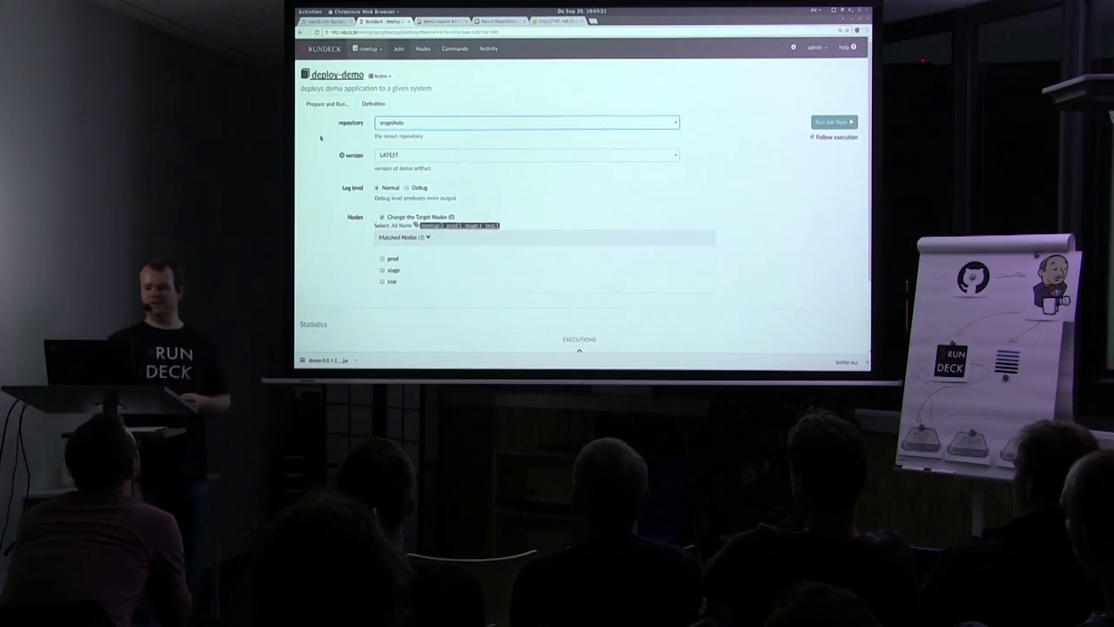
click(392, 123)
click(389, 133)
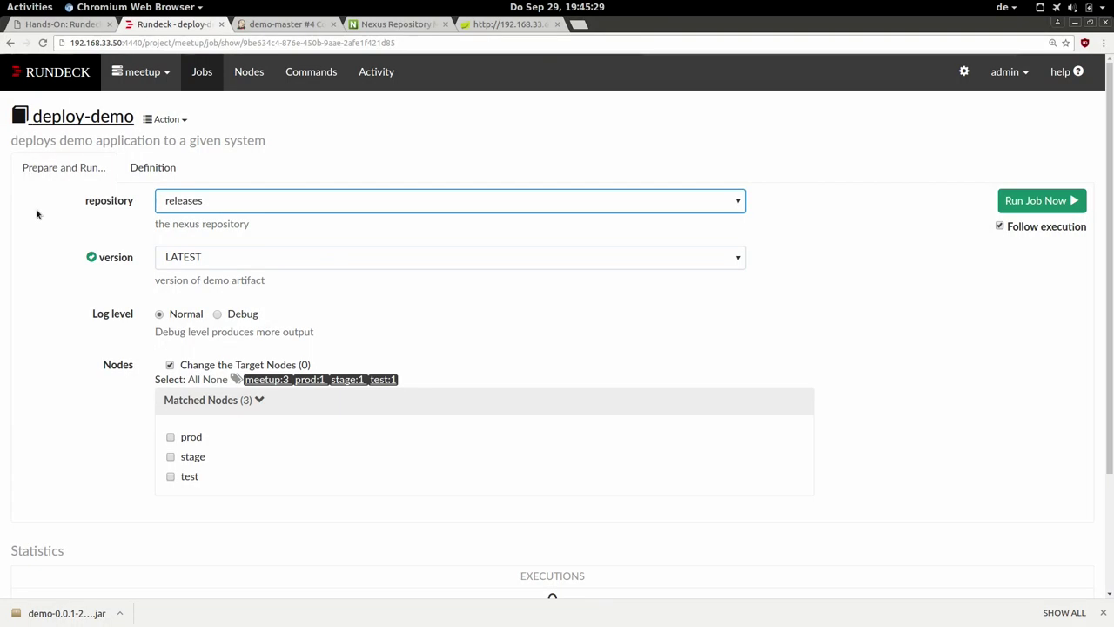
click(197, 205)
click(191, 228)
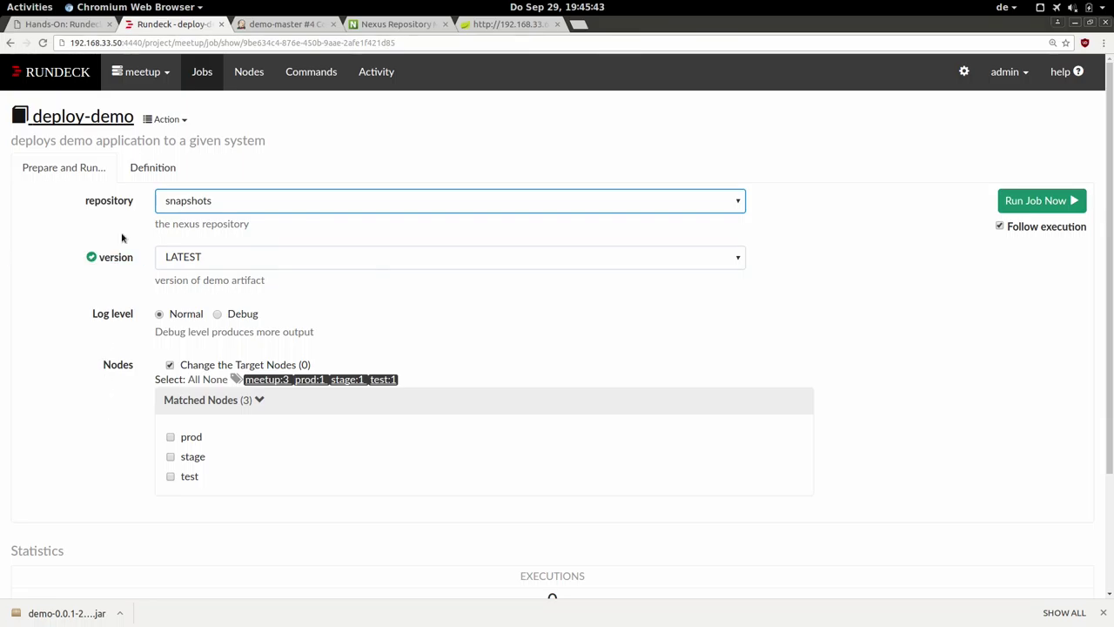
click(162, 122)
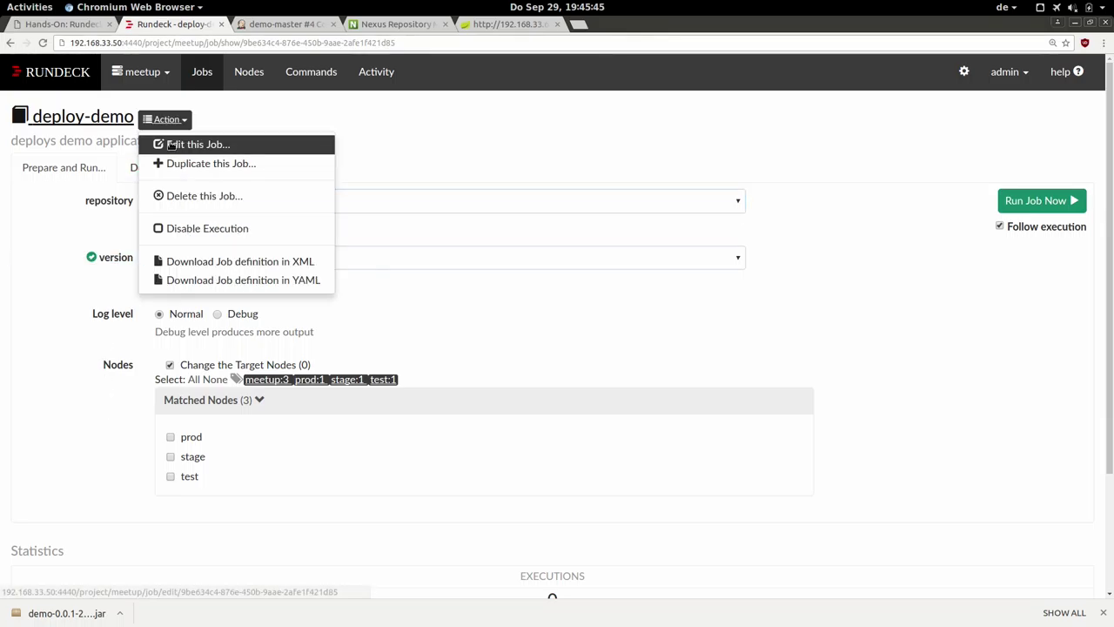
Edit deploy-demo's version option and paste its Nexus remote URL (includeLatest=true) into a new tab.
click(172, 144)
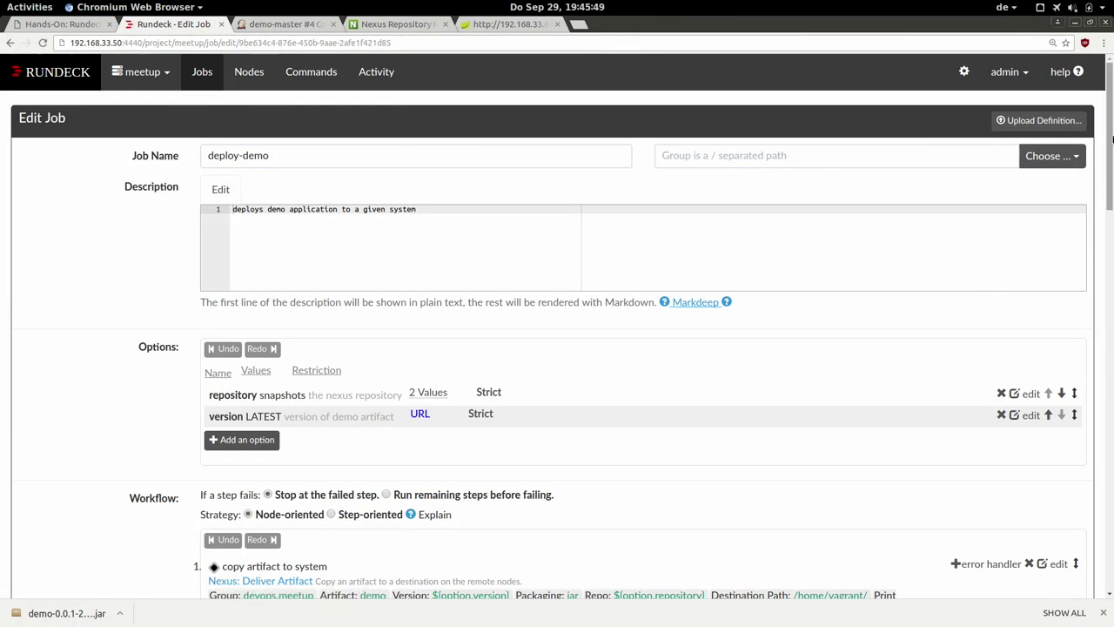
scroll(1097, 179, down, 3)
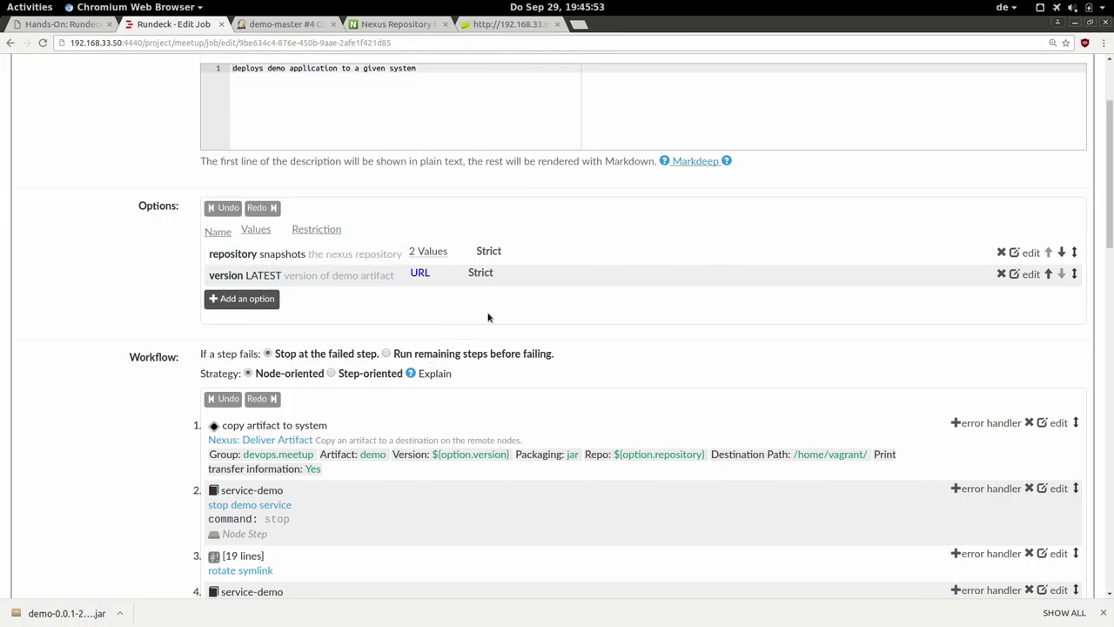
click(1029, 275)
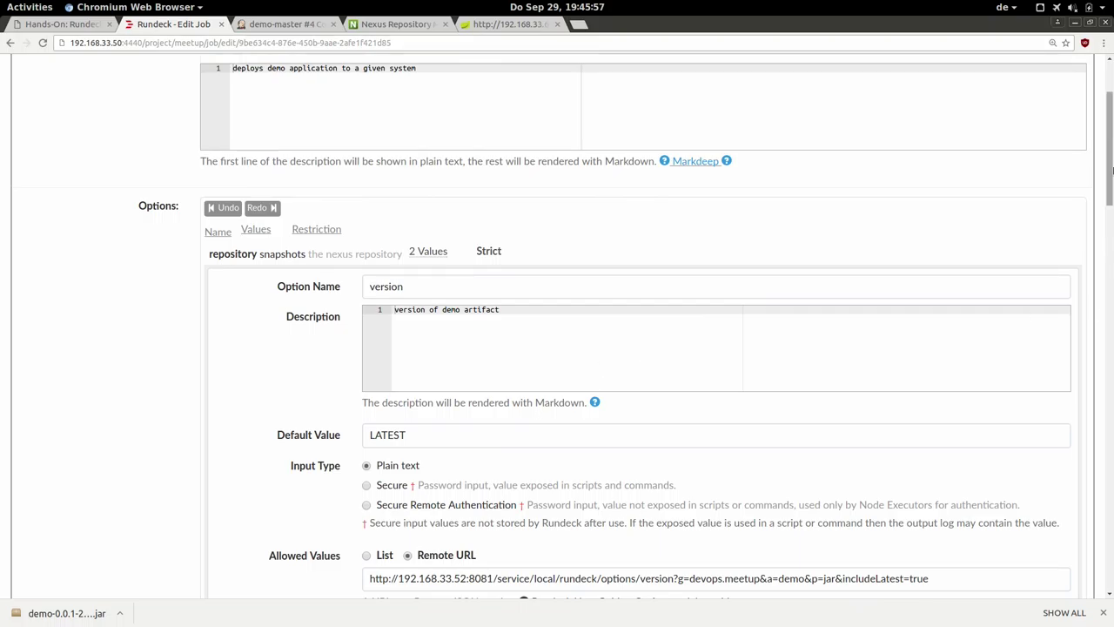
scroll(754, 212, down, 5)
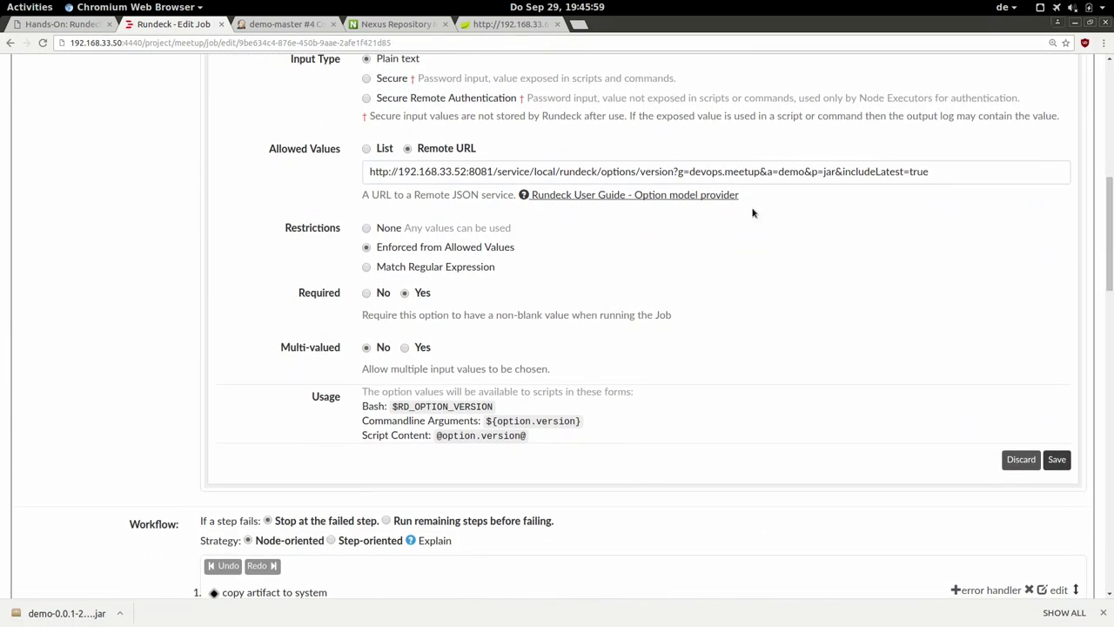
double_click(332, 152)
click(393, 174)
key(ctrl+a)
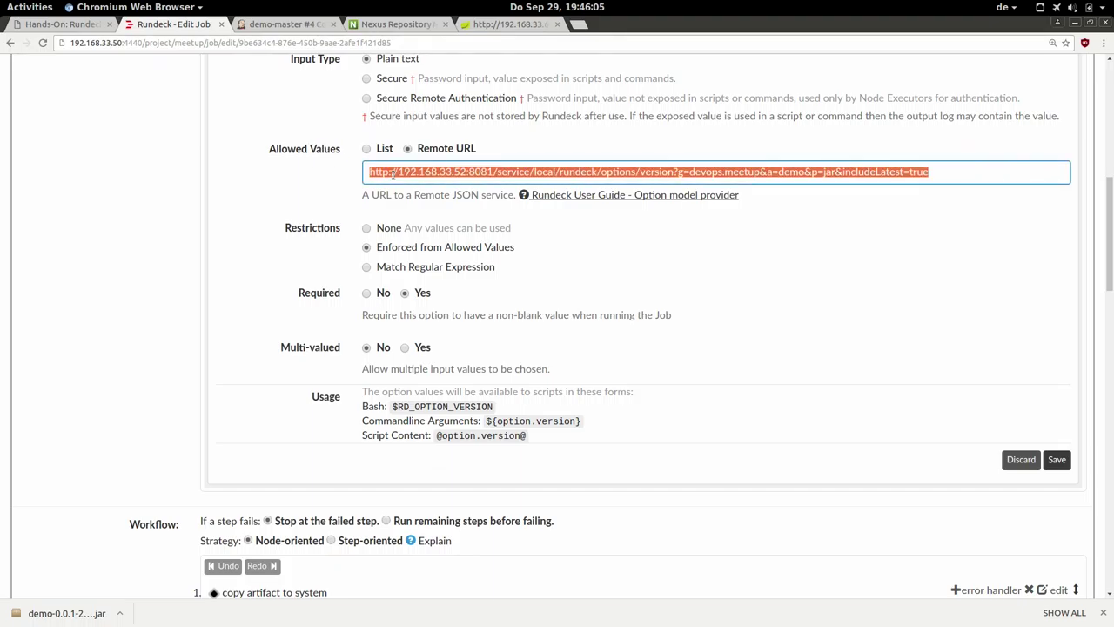
key(ctrl+c)
key(ctrl+t)
key(ctrl+v)
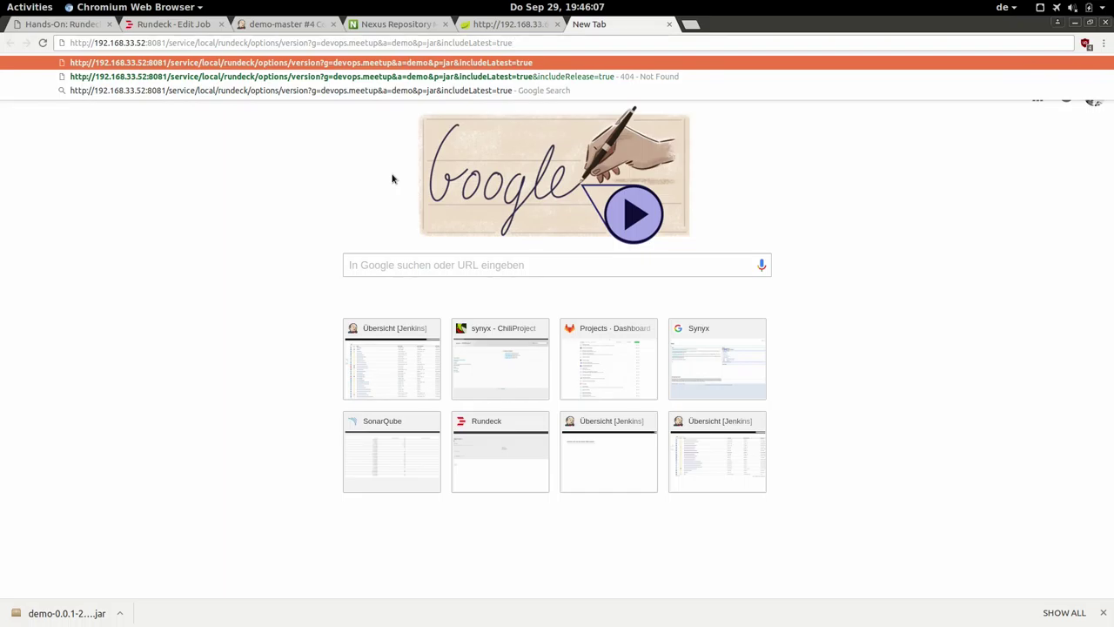
Load the Nexus options URL (includeLatest=true) and confirm its JSON lists LATEST and 0.0.1-SNAPSHOT.
key(Return)
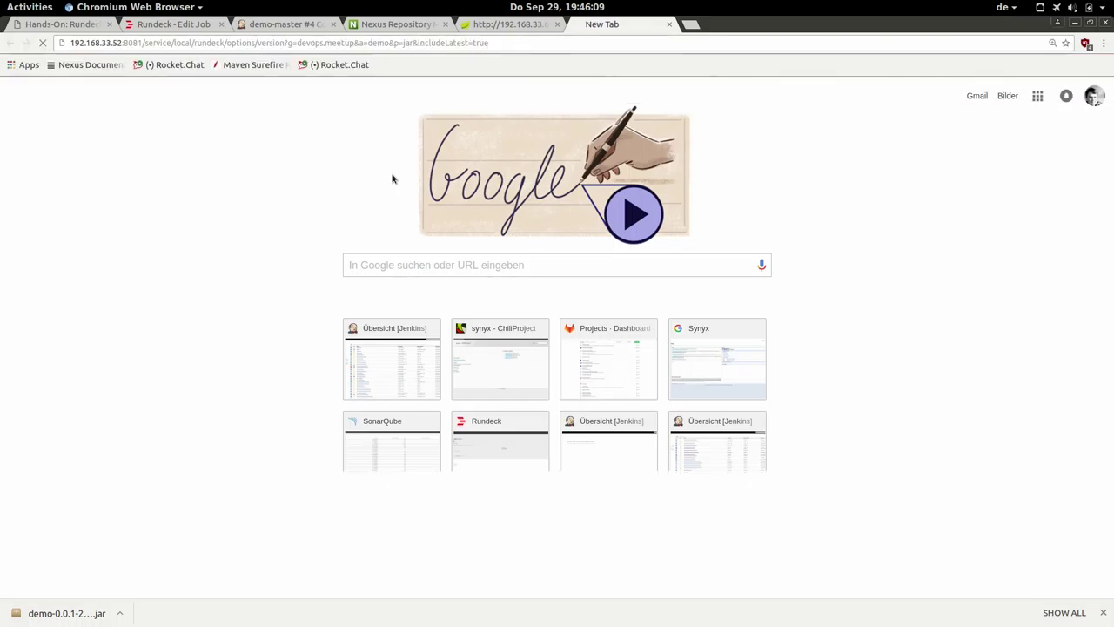
drag(23, 70, 33, 98)
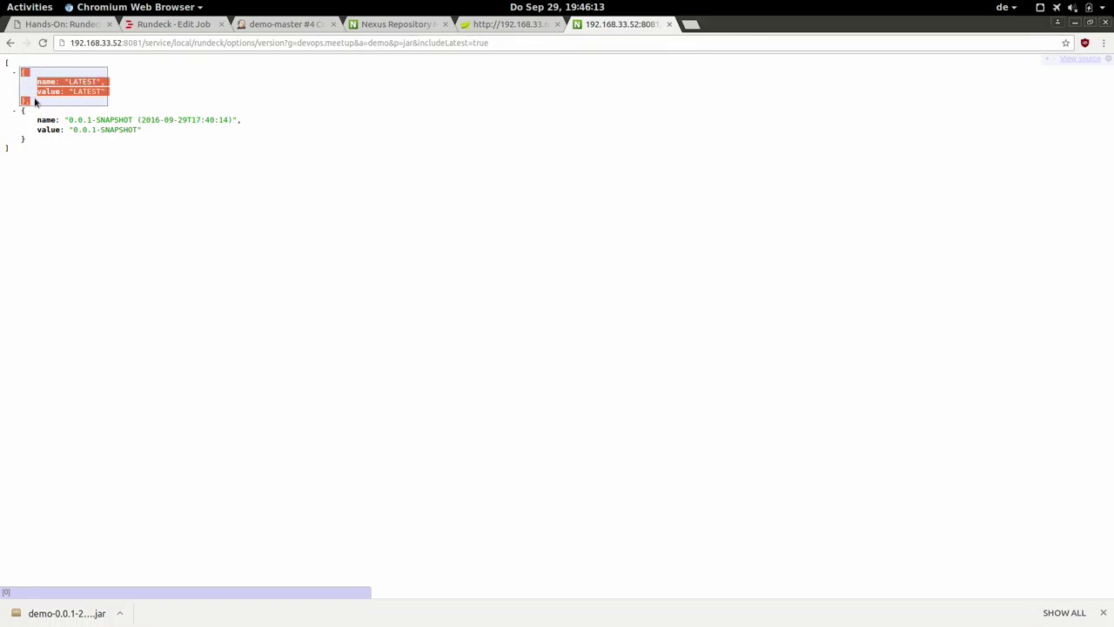
click(416, 43)
drag(414, 43, 490, 52)
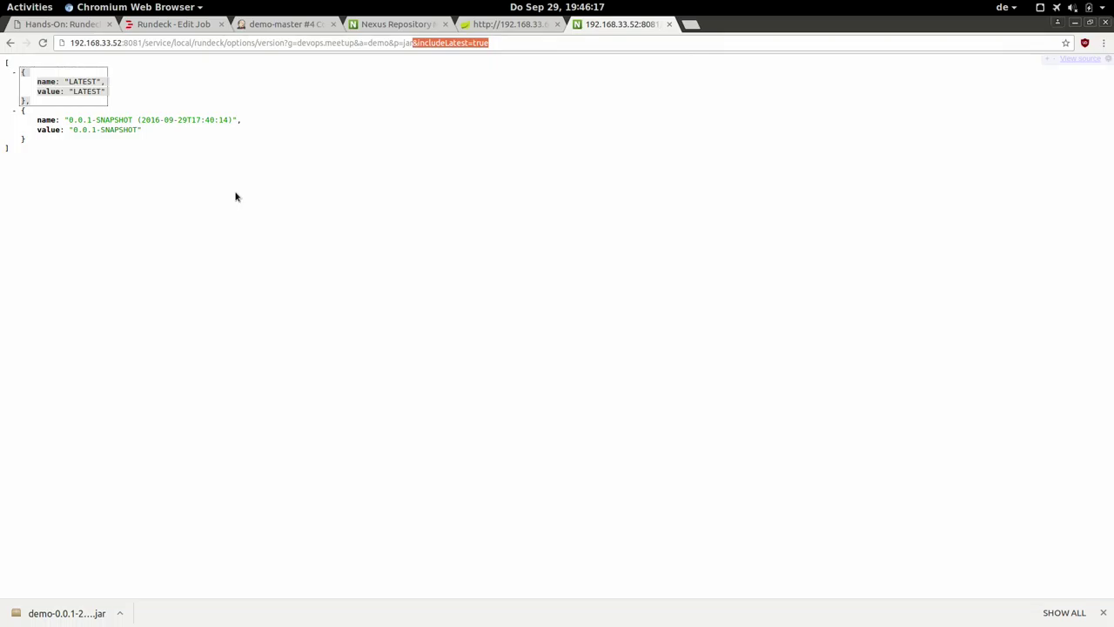
click(121, 192)
drag(27, 142, 24, 110)
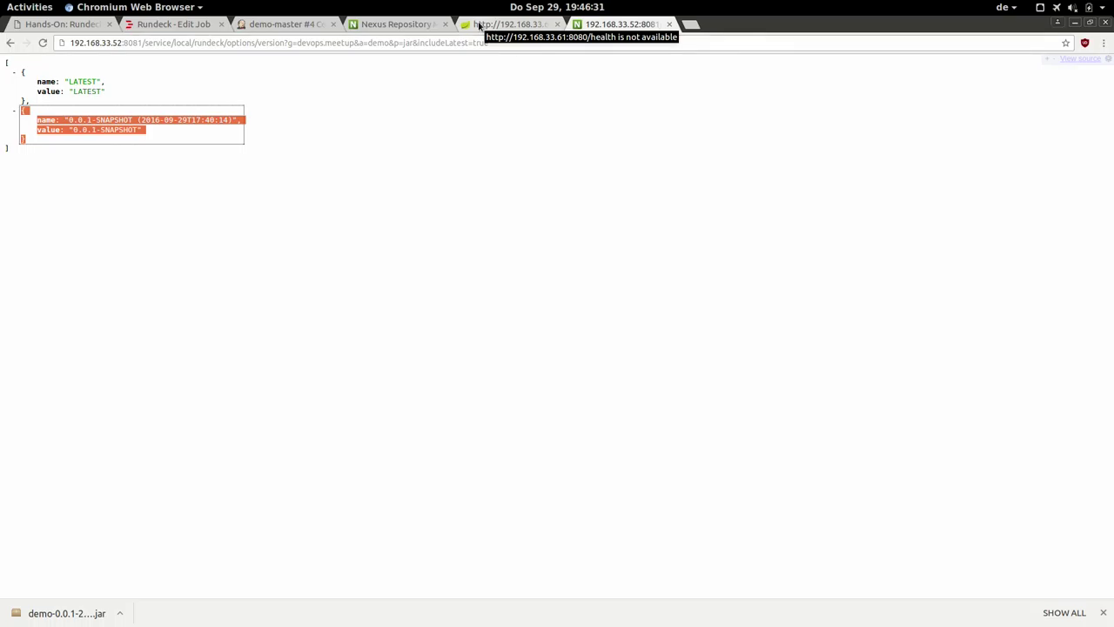
Go back from the JSON response and return to the Rundeck Edit Job tab.
click(10, 43)
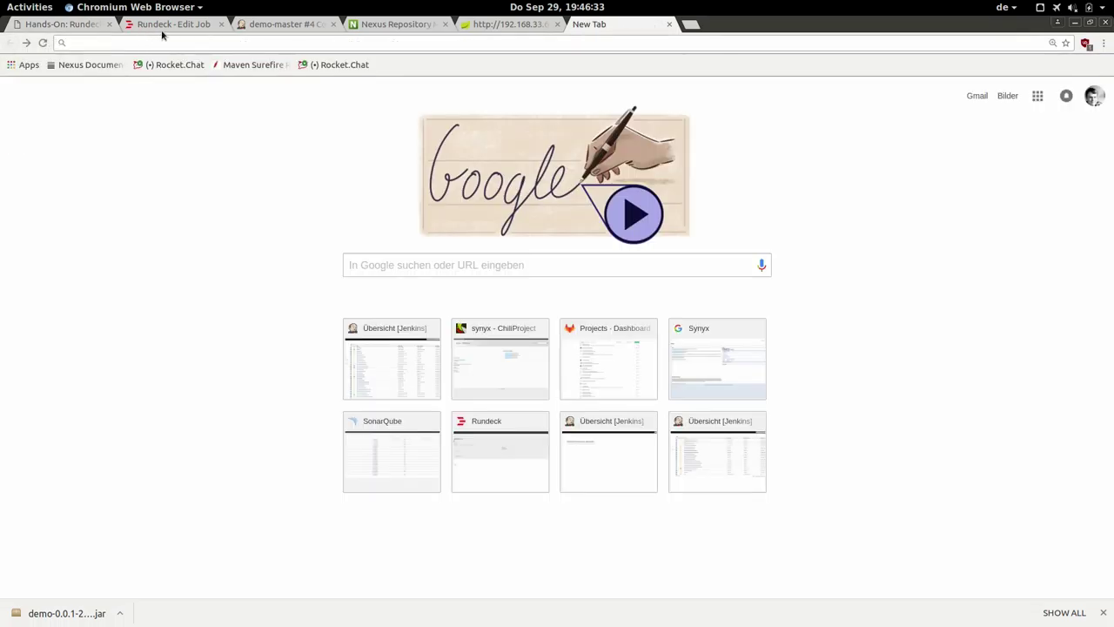
click(160, 27)
click(123, 169)
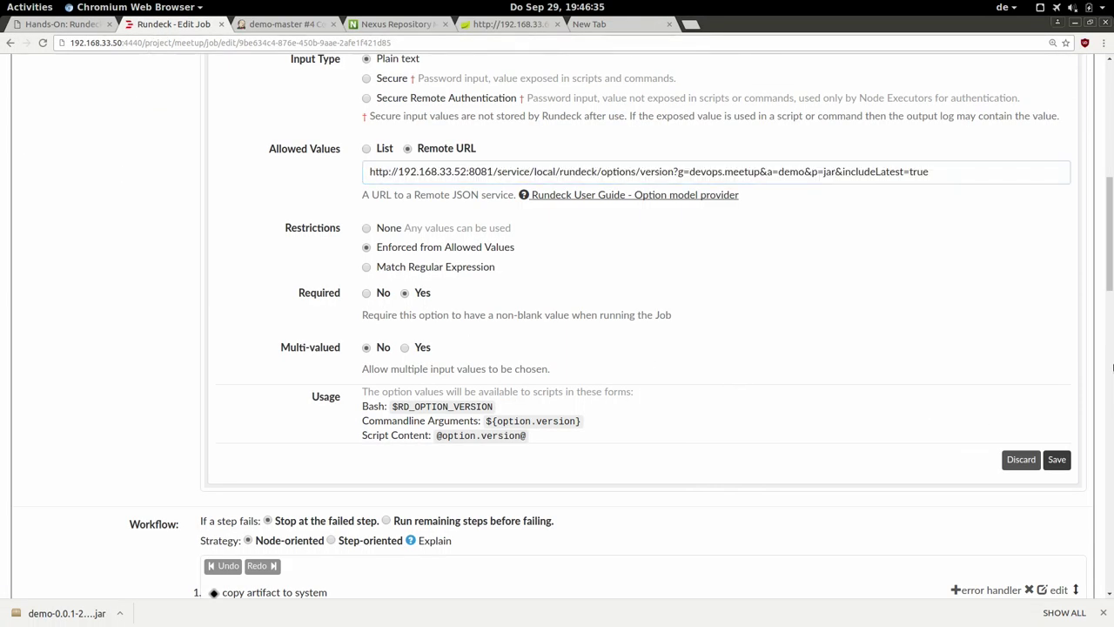
Discard the version option's editor without changes.
mouse_move(1110, 209)
mouse_down()
mouse_move(1112, 135)
mouse_move(1111, 196)
mouse_up()
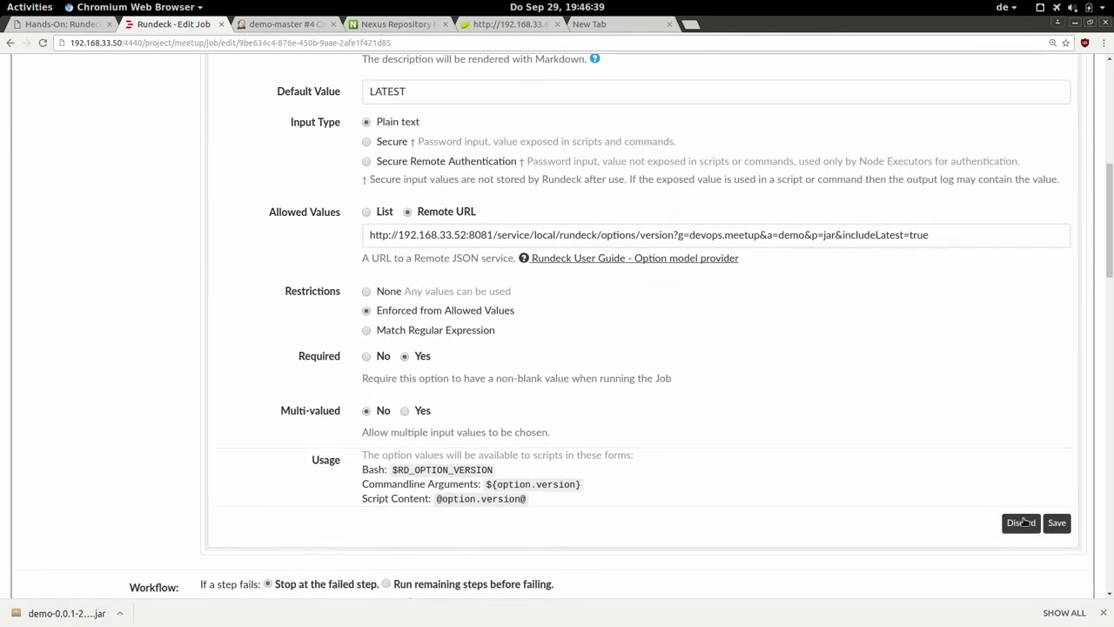
click(1022, 523)
scroll(1088, 331, up, 5)
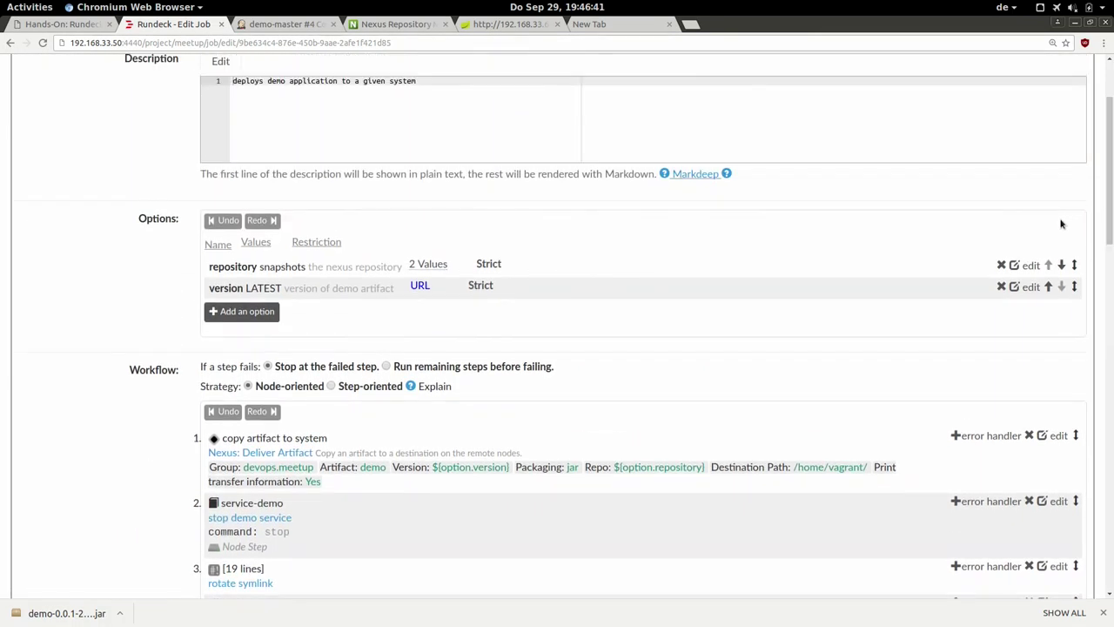
Review the repository option's releases,snapshots allowed values, then discard it unchanged.
click(1029, 265)
drag(1111, 183, 1107, 242)
click(522, 262)
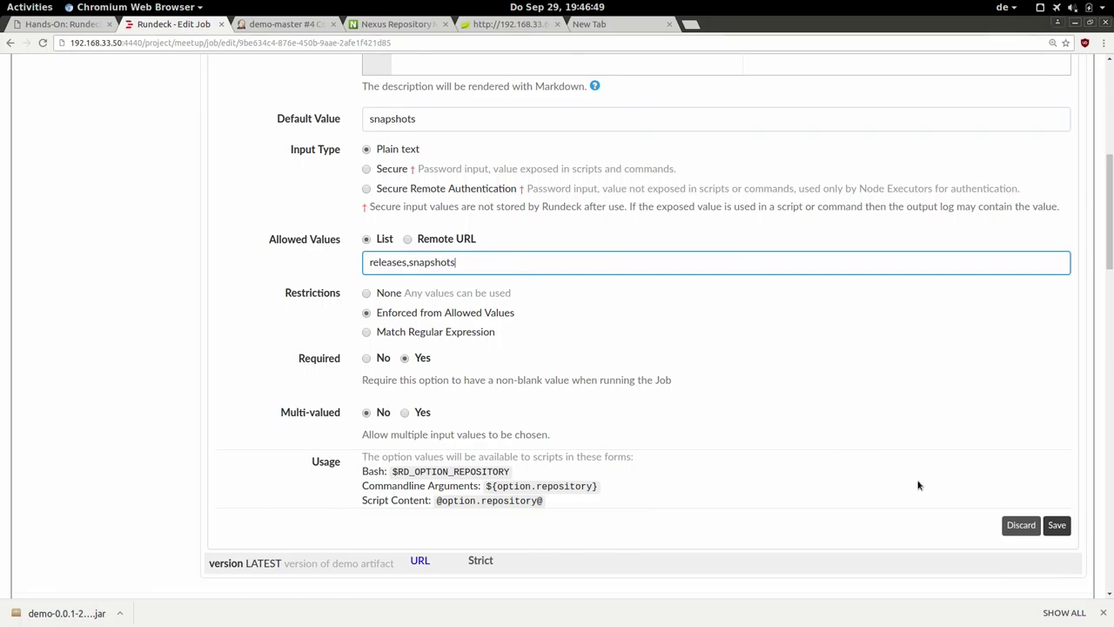
click(1020, 526)
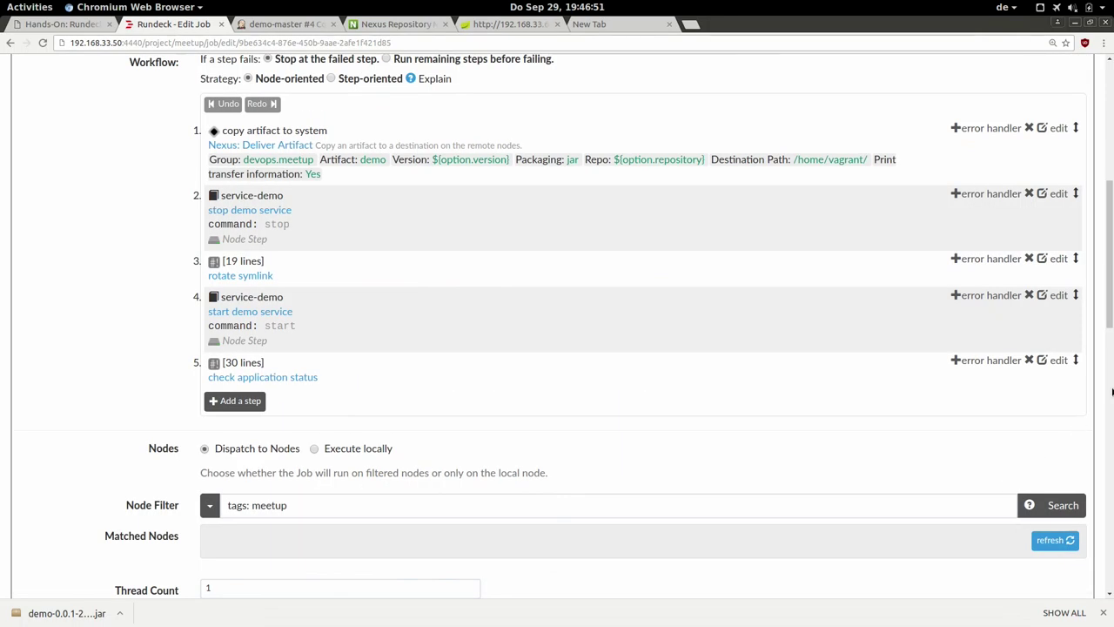
scroll(1001, 349, up, 1)
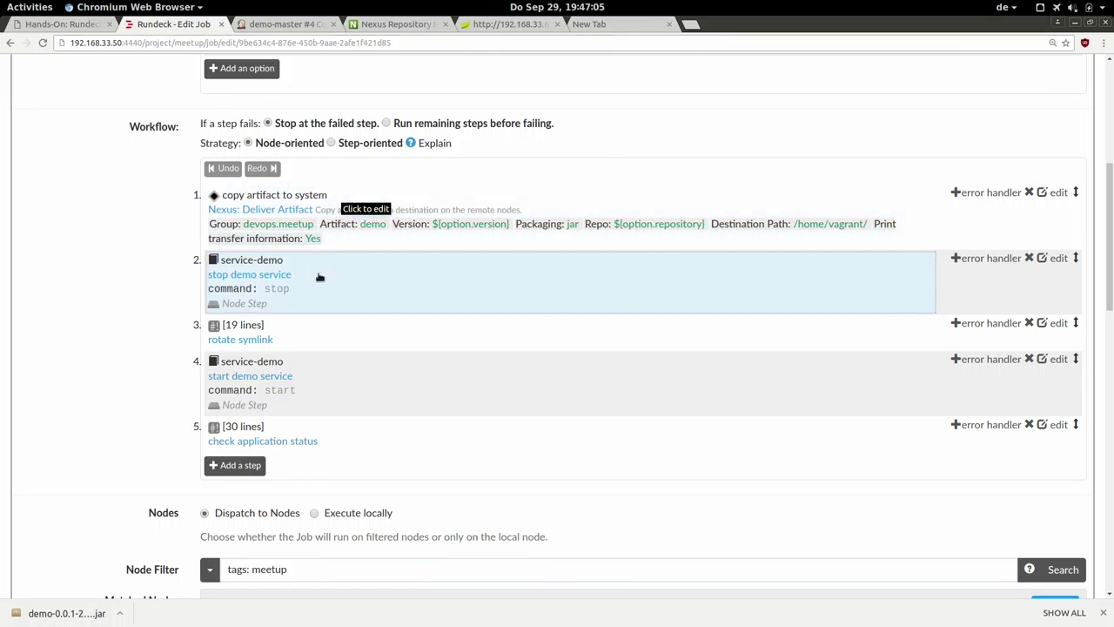
Open the rotate symlink step at 200% zoom and review its BASE_PATH, FILES, NEW_JAR and ln -sf lines.
click(309, 334)
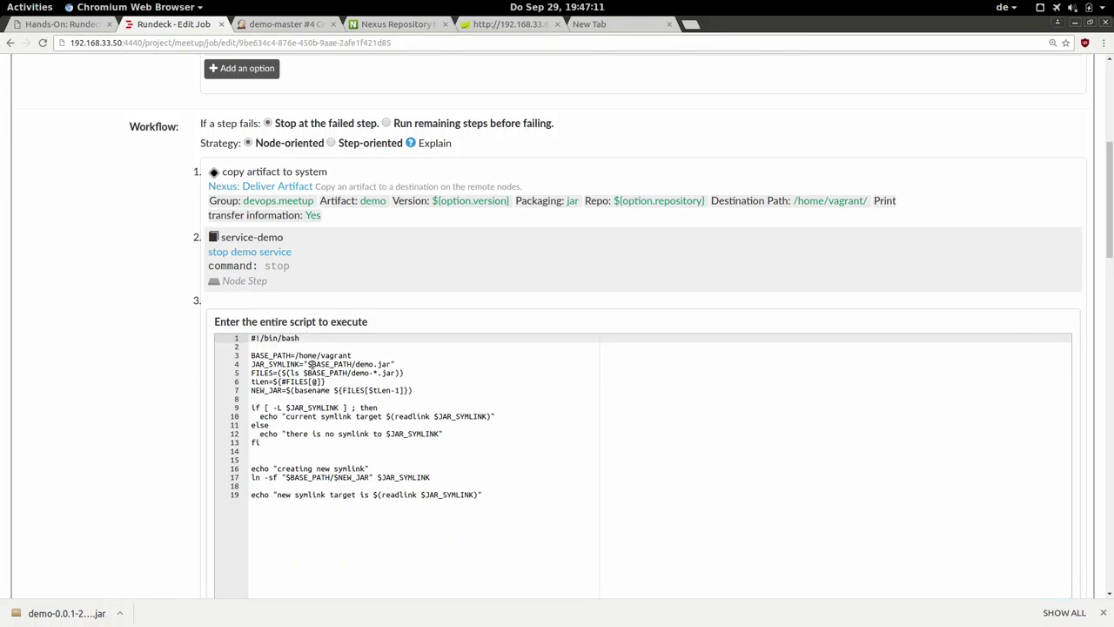
key(ctrl+plus)
key(ctrl+plus)
key(ctrl+plus)
key(ctrl+plus)
key(ctrl+plus)
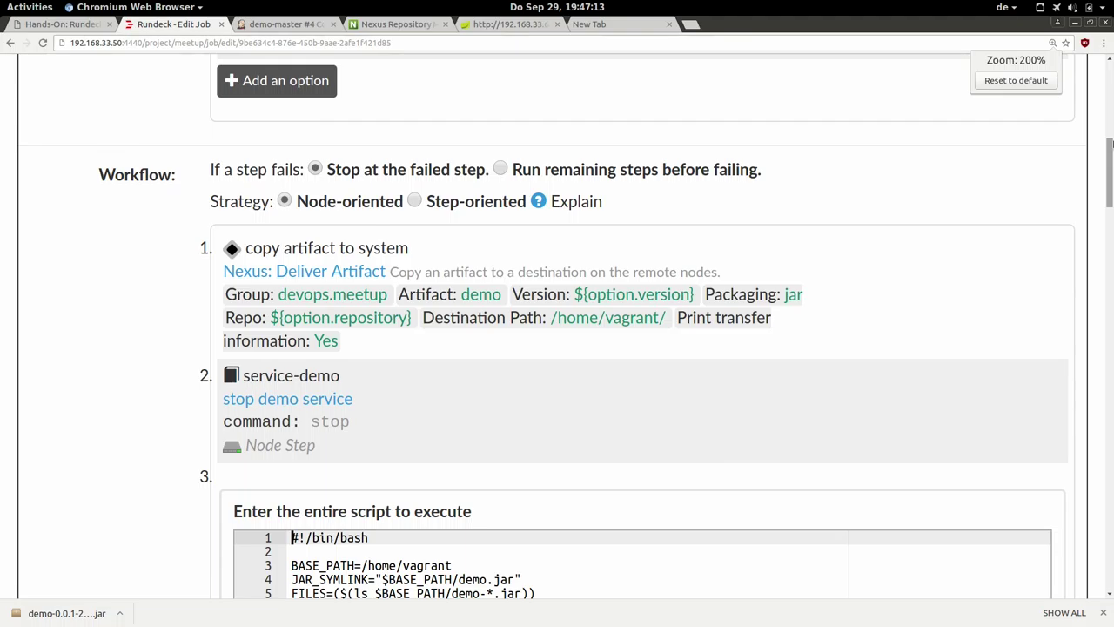
drag(1111, 142, 1104, 213)
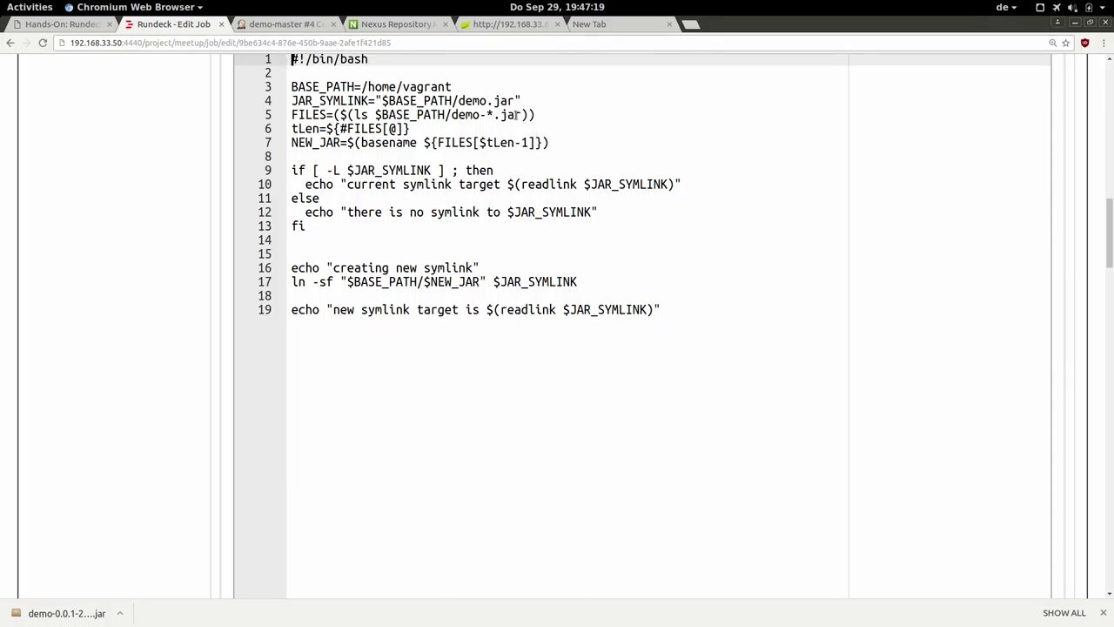
click(457, 89)
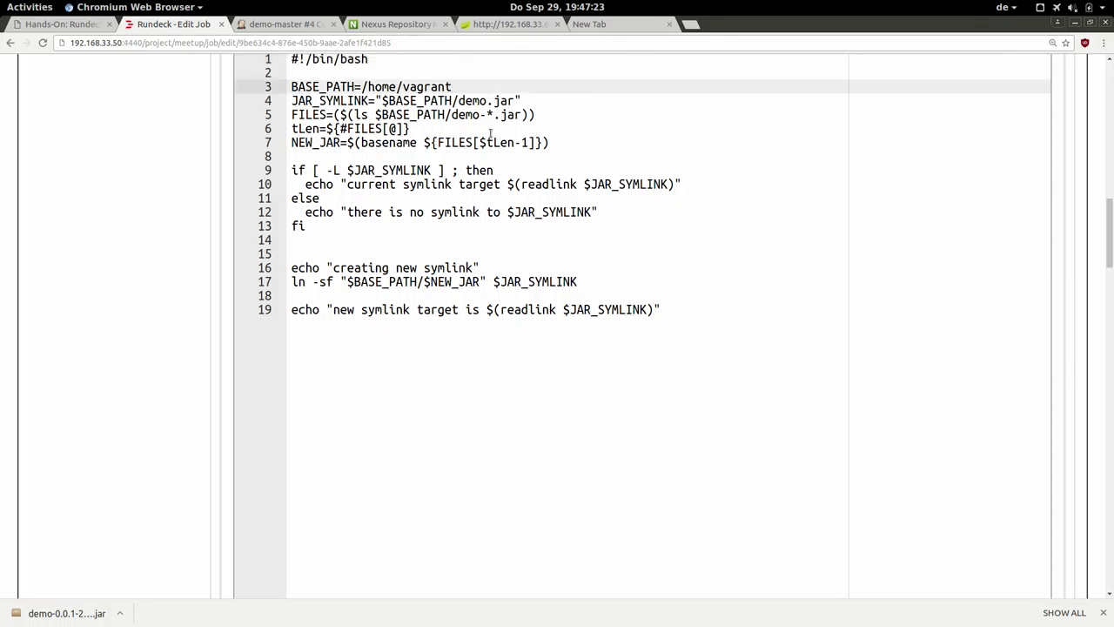
click(466, 102)
click(466, 114)
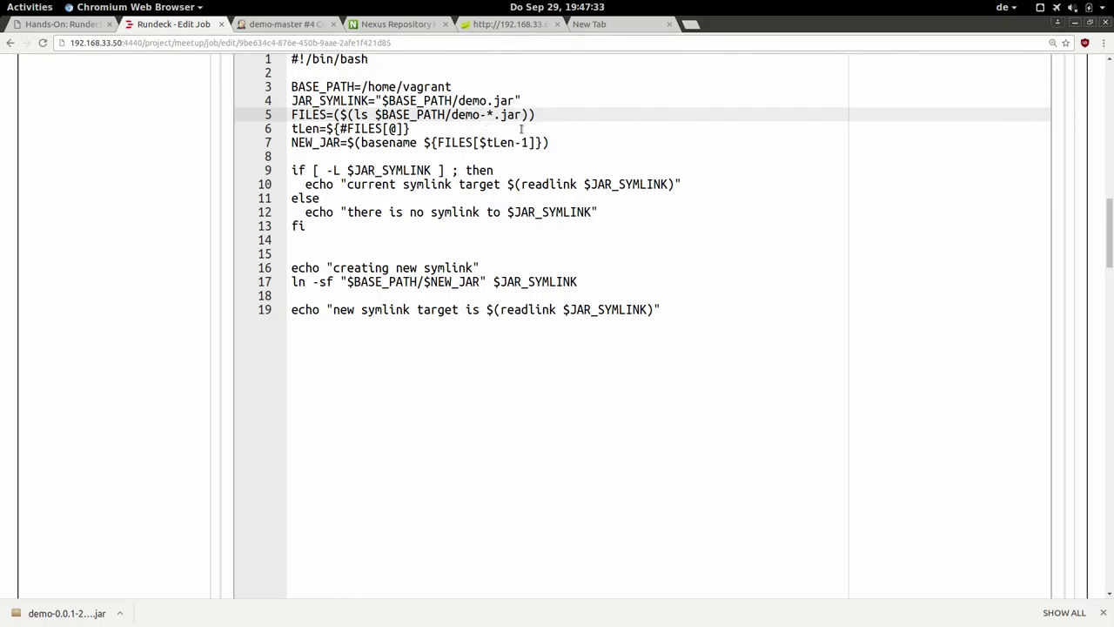
click(521, 129)
click(557, 143)
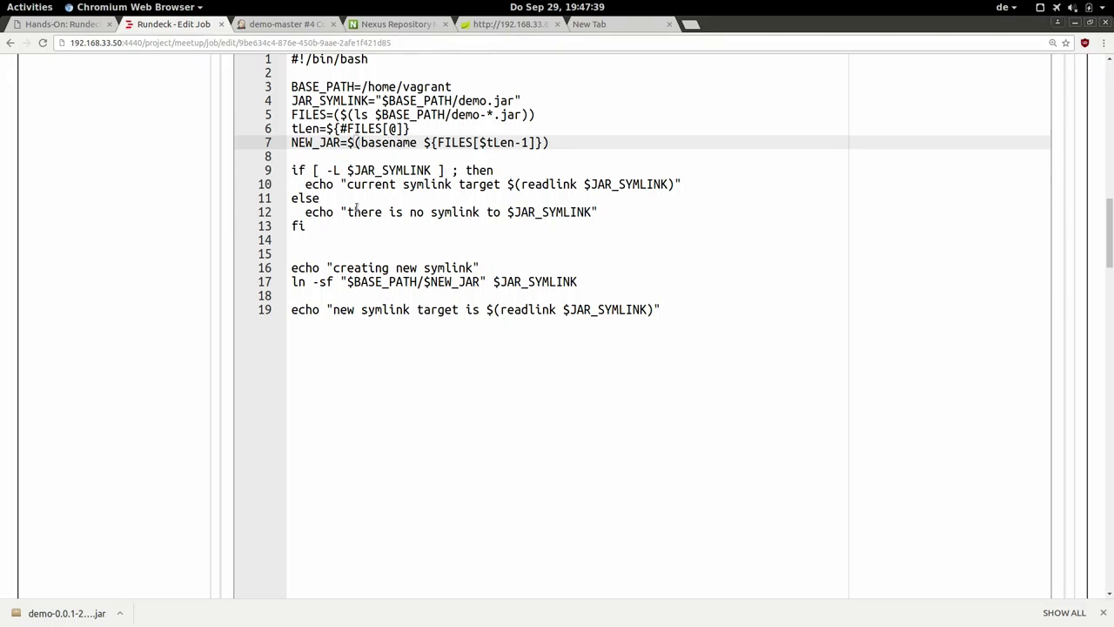
click(323, 227)
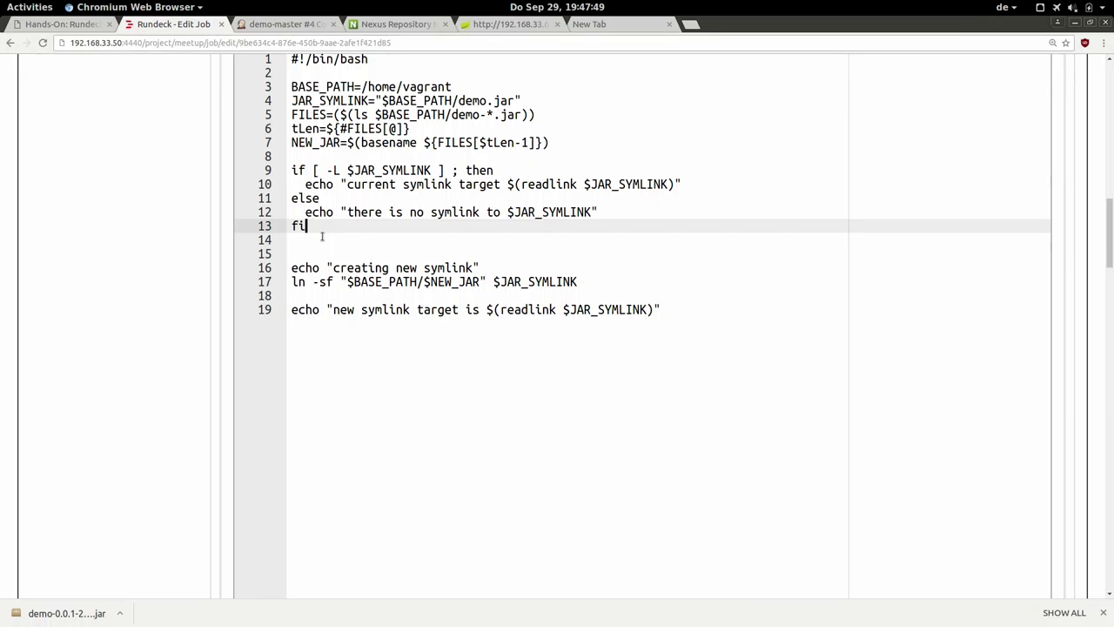
click(334, 281)
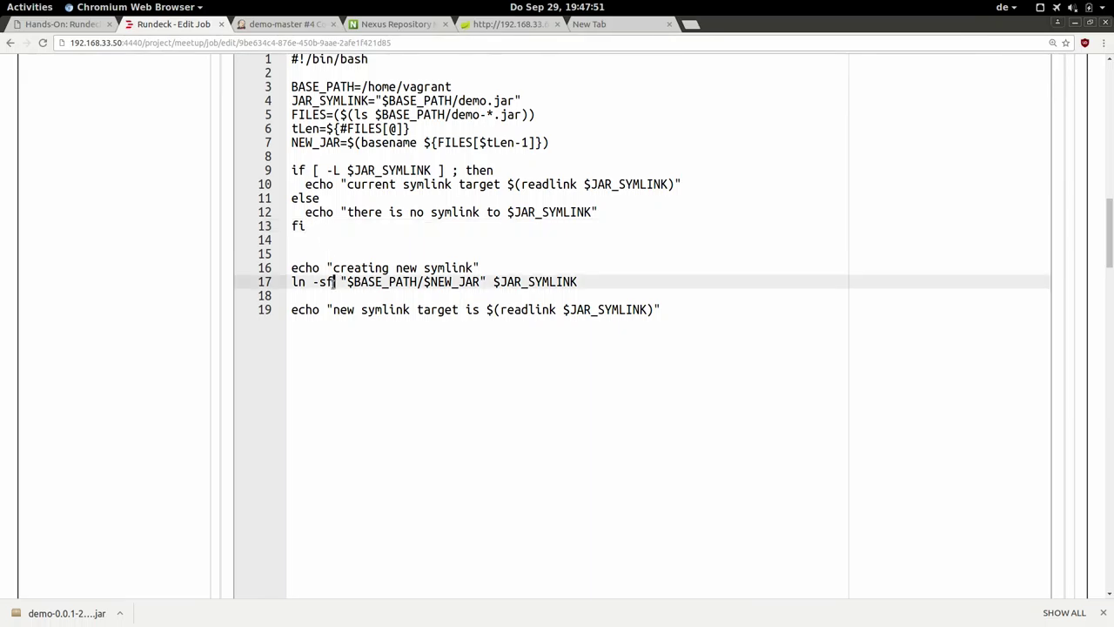
triple_click(324, 282)
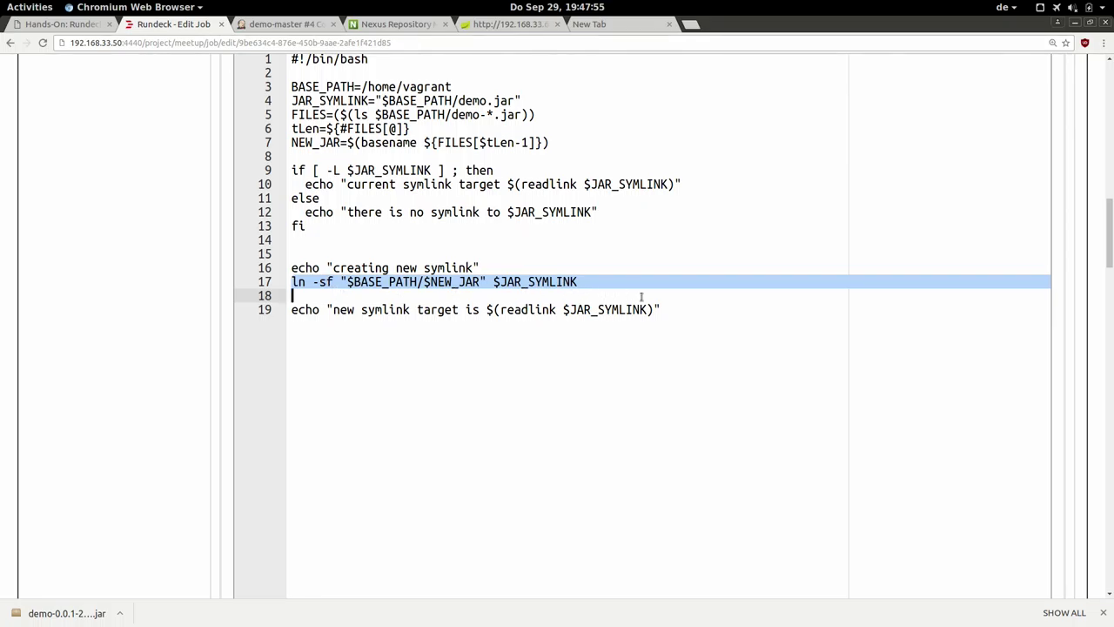
click(677, 308)
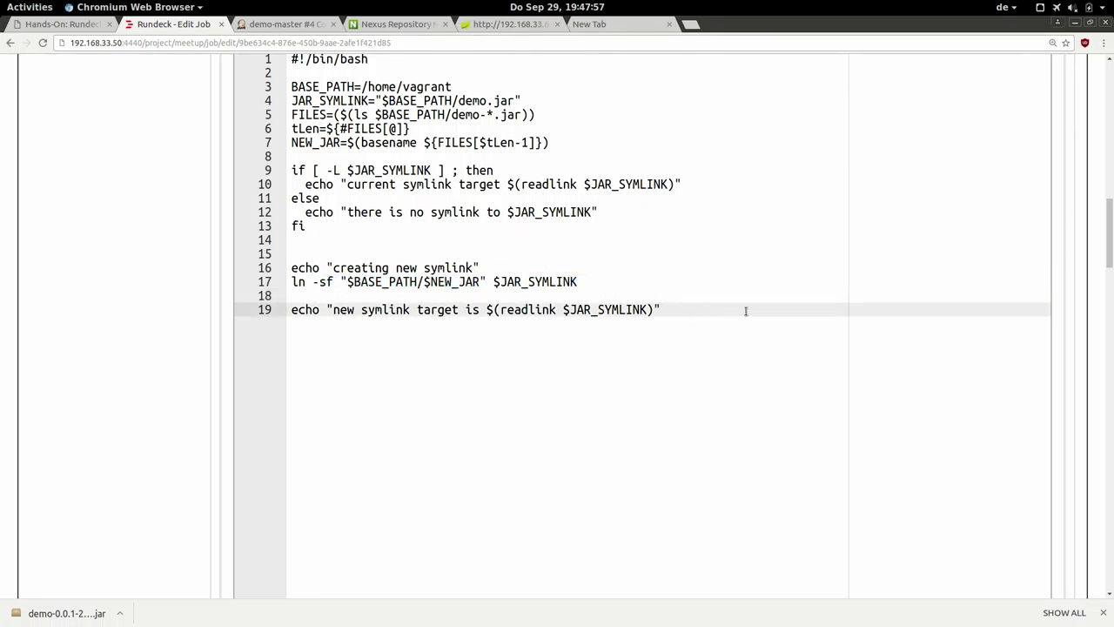
Discard the rotate symlink step unchanged and open step 4, start demo service, for editing.
drag(1110, 259, 1110, 227)
scroll(1111, 227, down, 10)
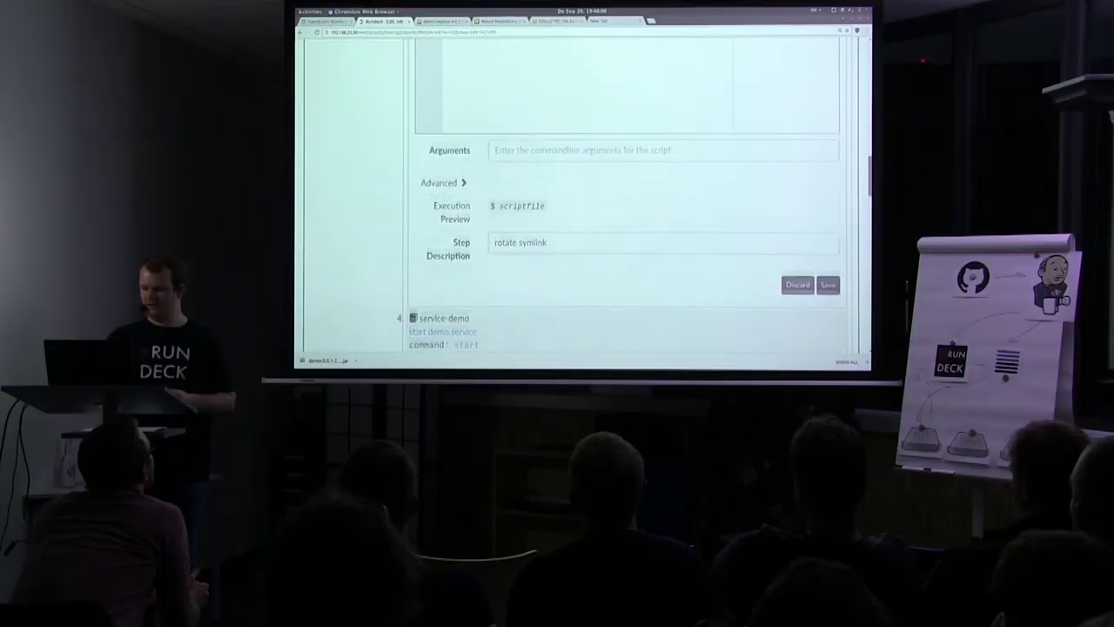
scroll(780, 257, down, 1)
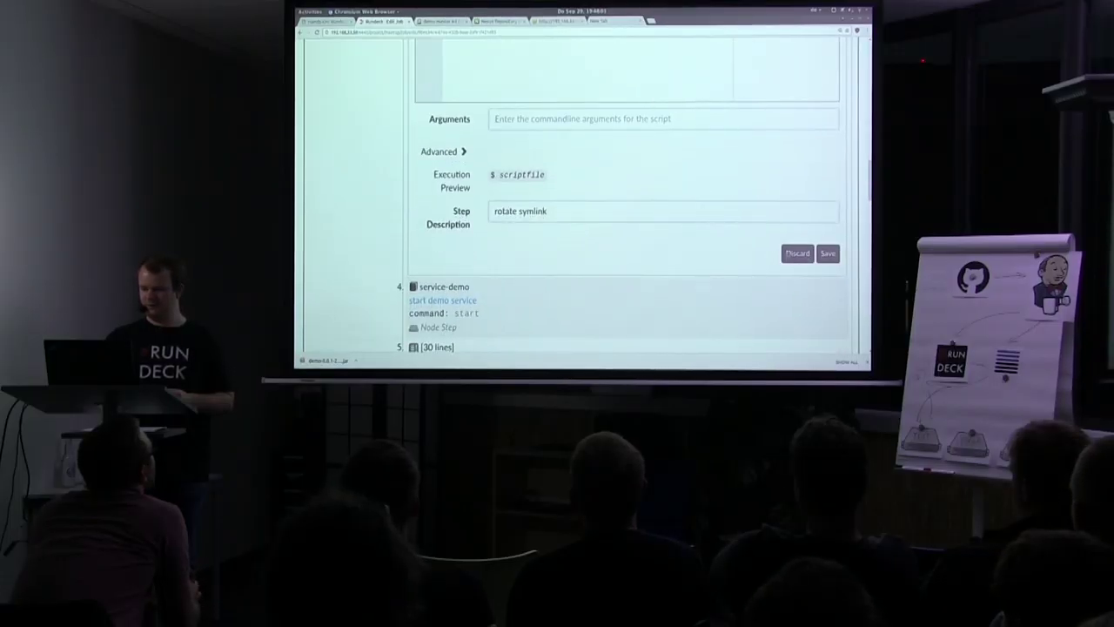
click(788, 253)
scroll(787, 254, up, 5)
scroll(567, 172, up, 5)
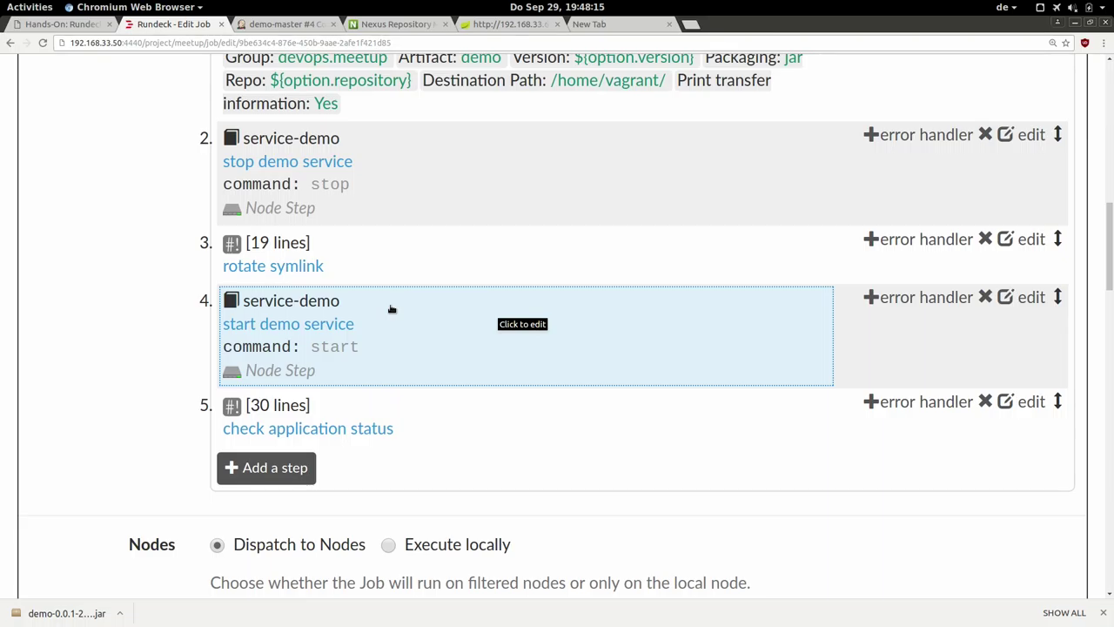
click(392, 309)
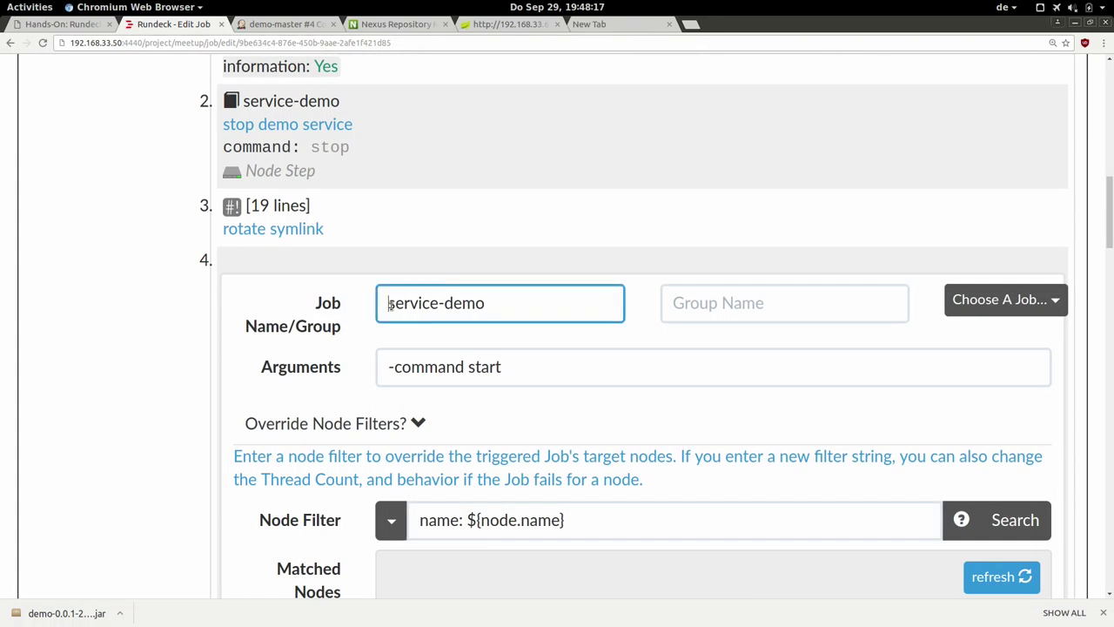
Review step 4's -command start arguments and name: ${node.name} node filter, then collapse the override.
click(517, 367)
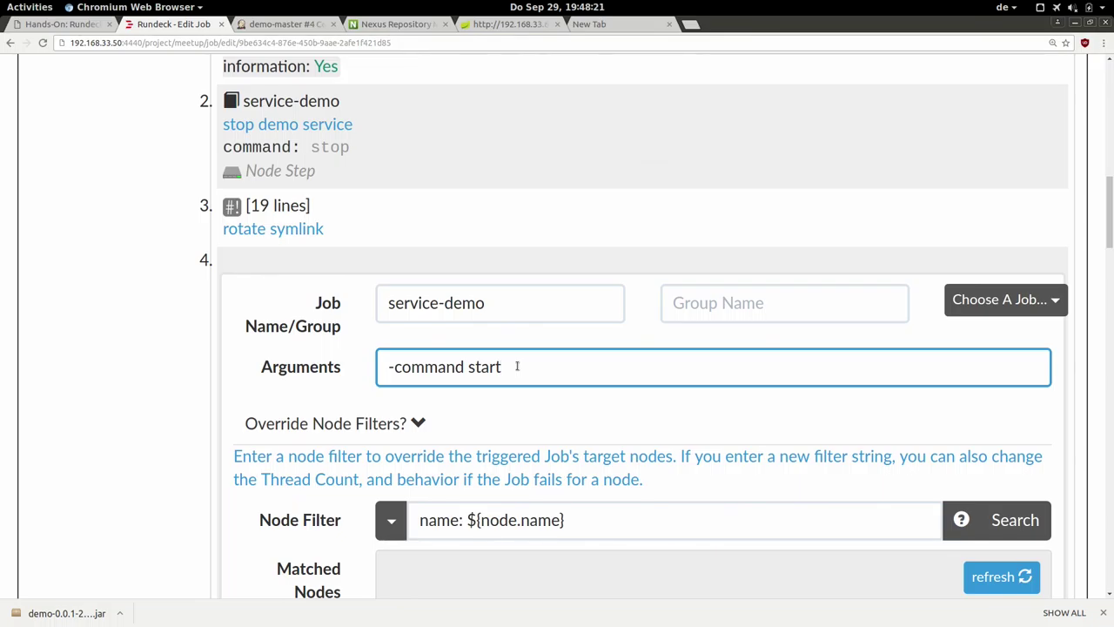
click(579, 521)
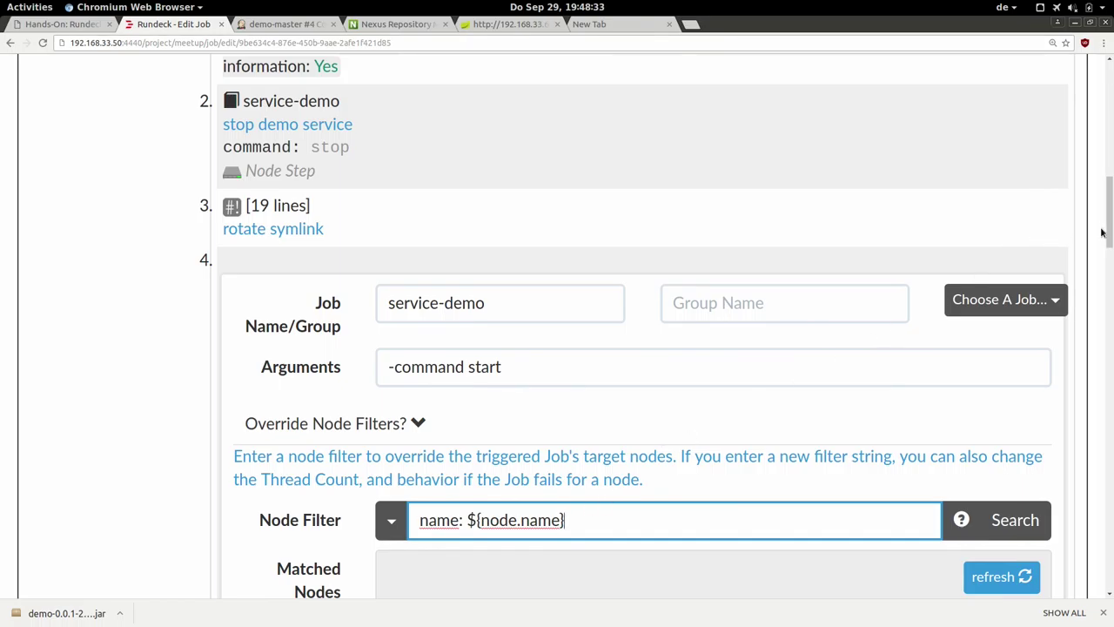
scroll(744, 269, down, 5)
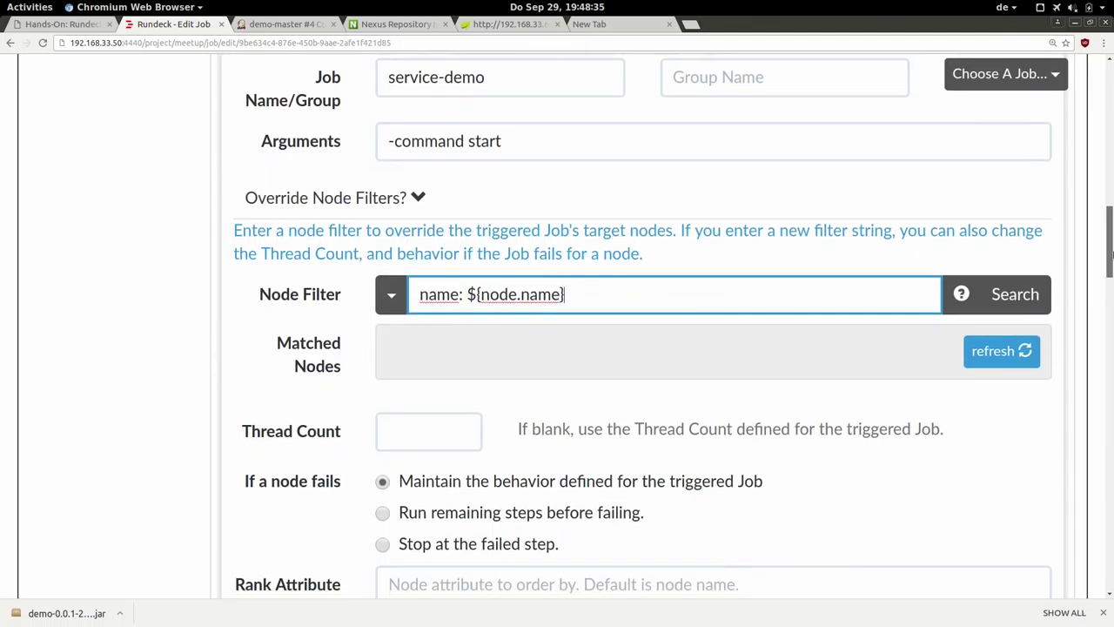
double_click(473, 295)
drag(477, 295, 573, 295)
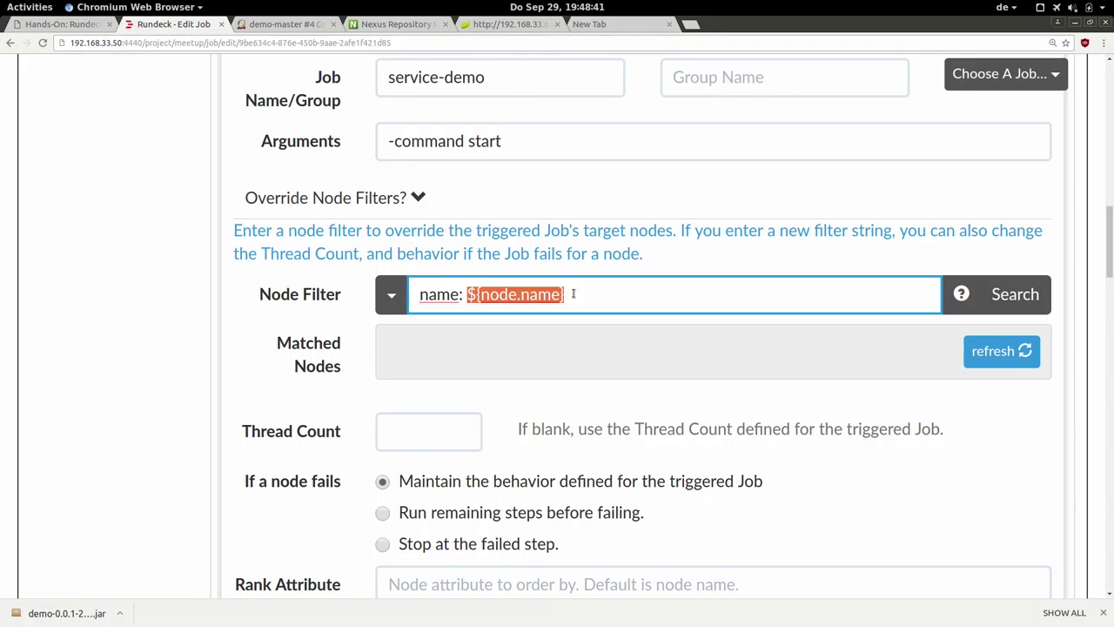
click(573, 294)
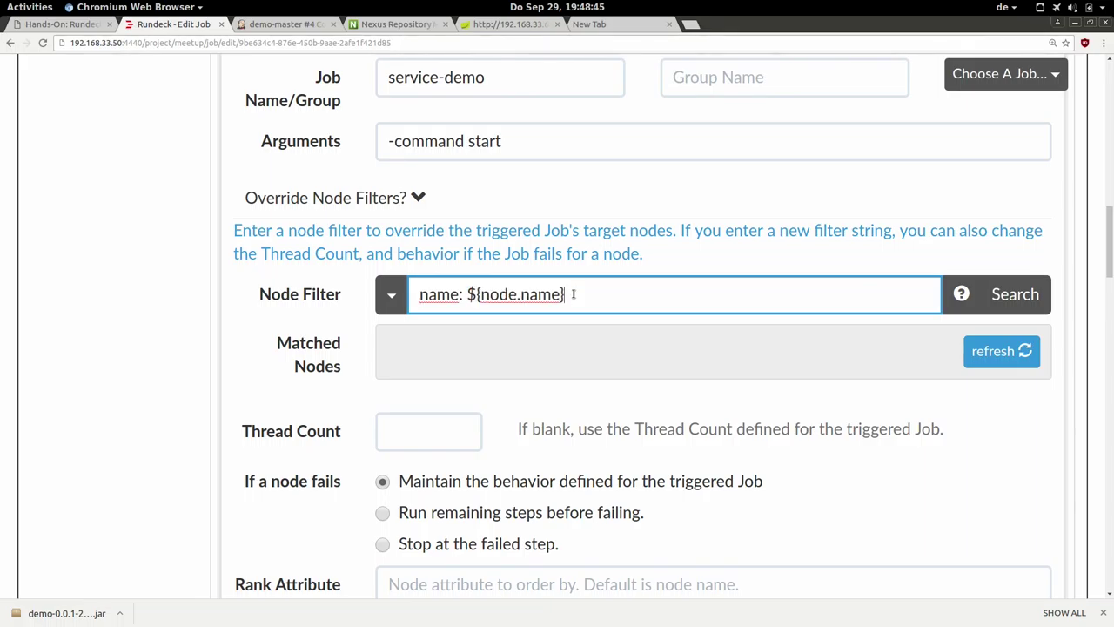
click(418, 199)
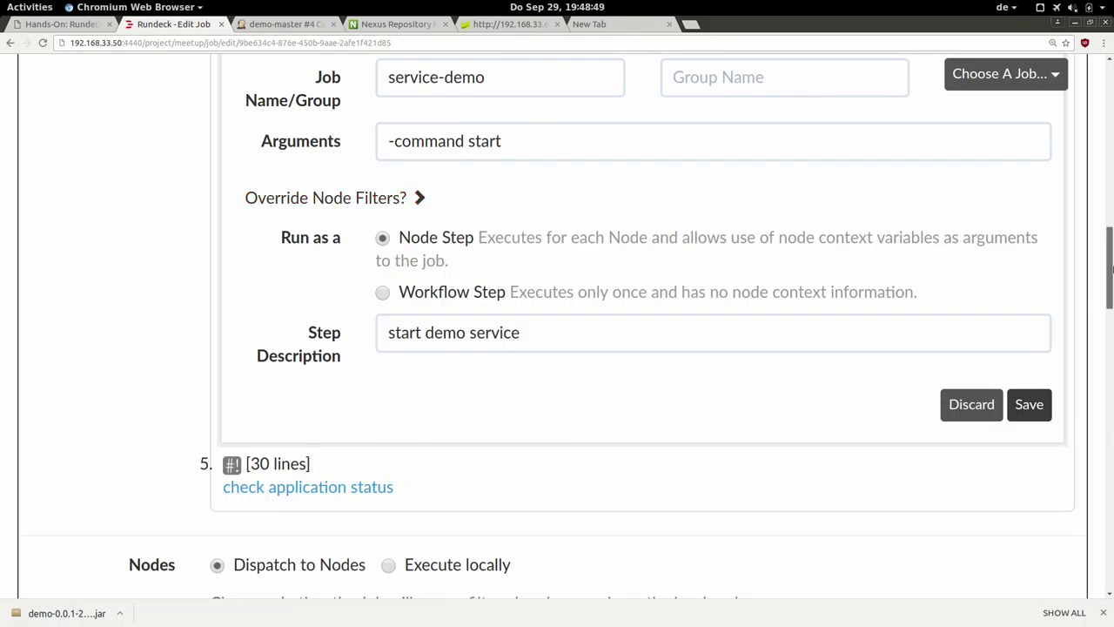
scroll(1109, 273, down, 1)
scroll(1110, 272, down, 2)
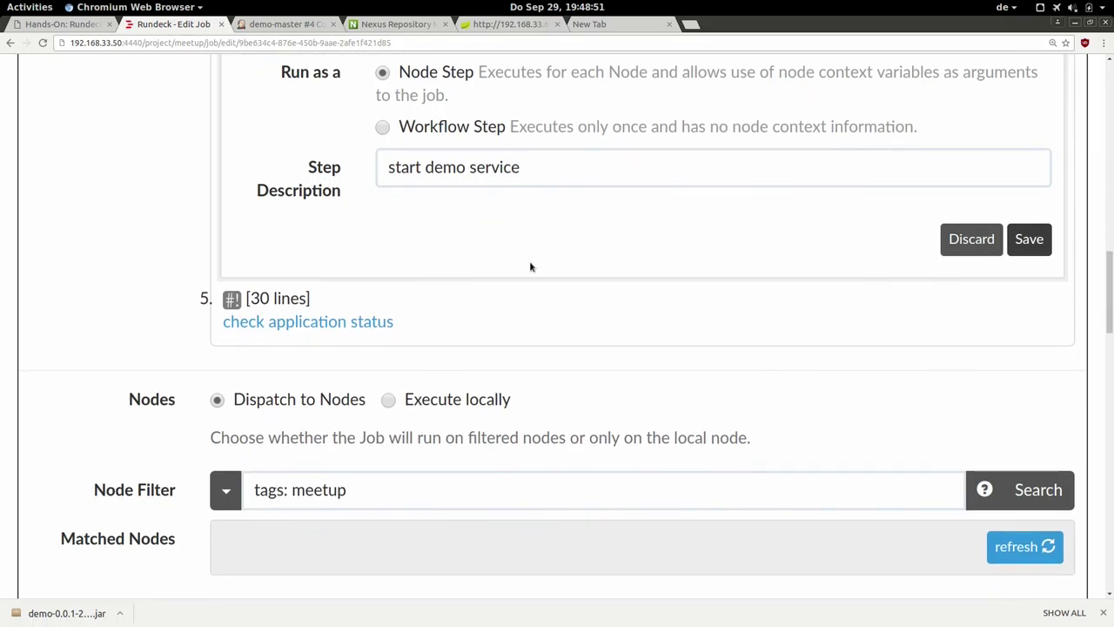
Open step 5, check application status, and highlight the localhost:8080/health curl check on line 23.
click(287, 299)
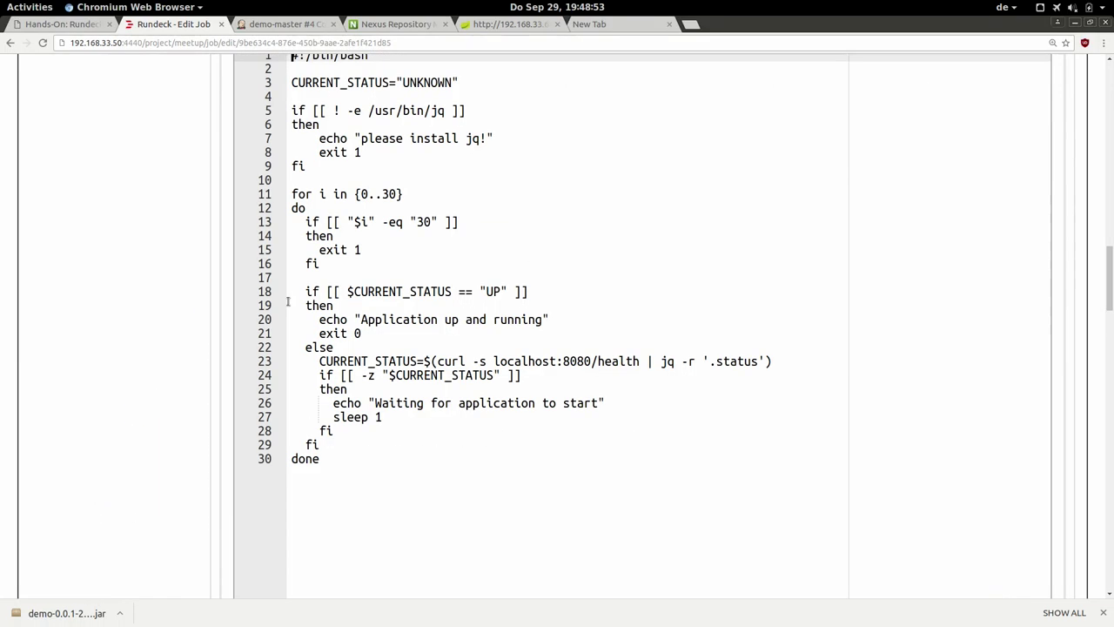
scroll(1111, 275, up, 1)
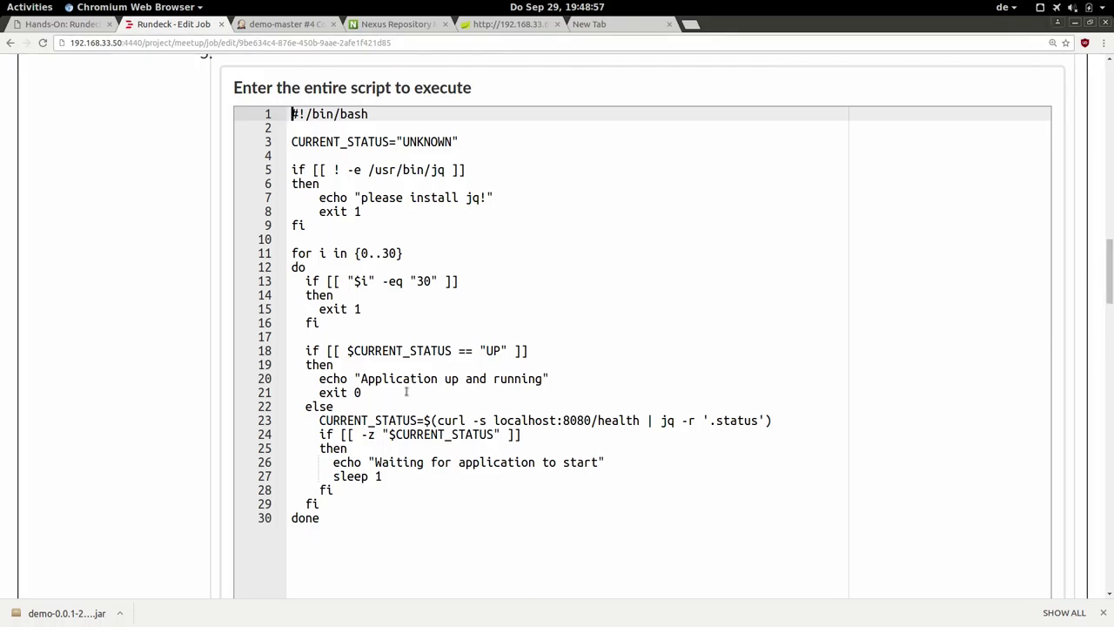
triple_click(417, 420)
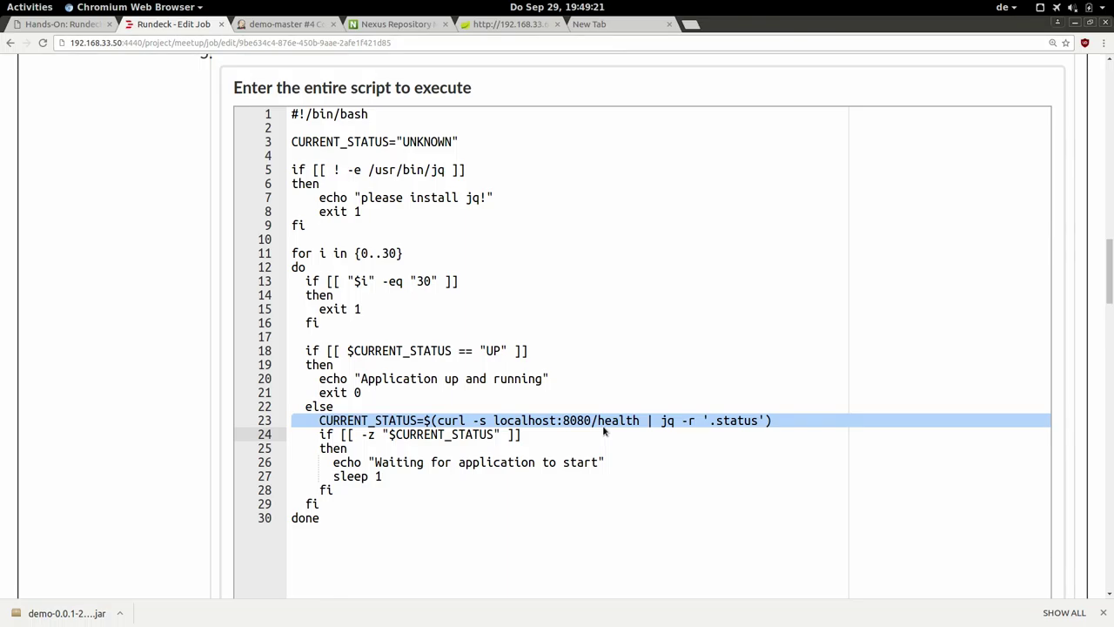
scroll(1112, 327, down, 6)
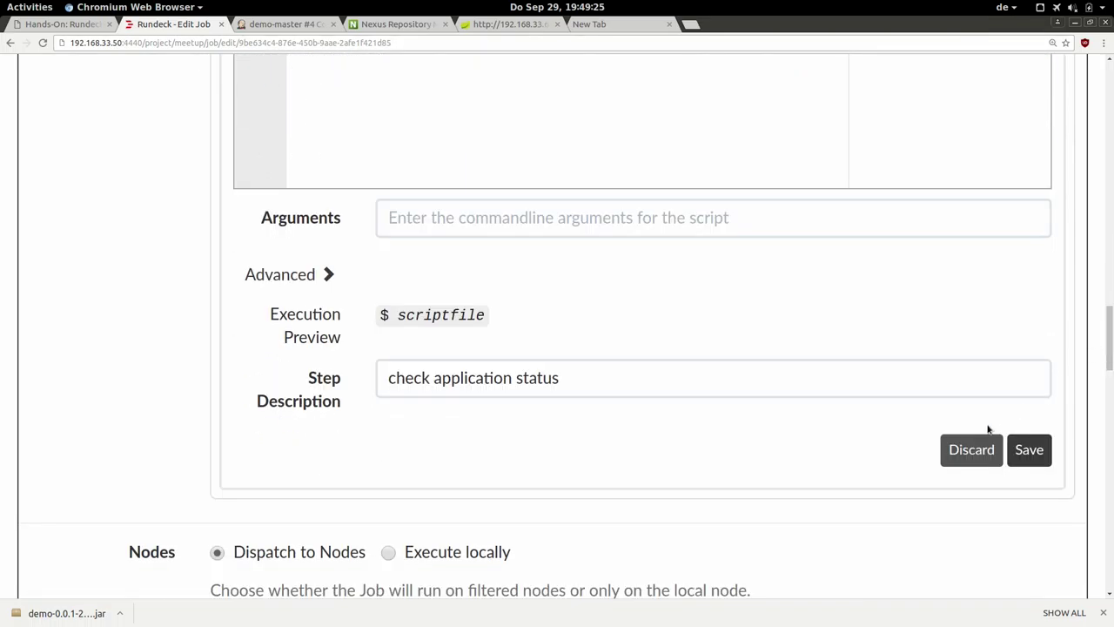
Close the step editor and review the job's tags: meetup node filter, 2m timeout and retry 1.
click(978, 444)
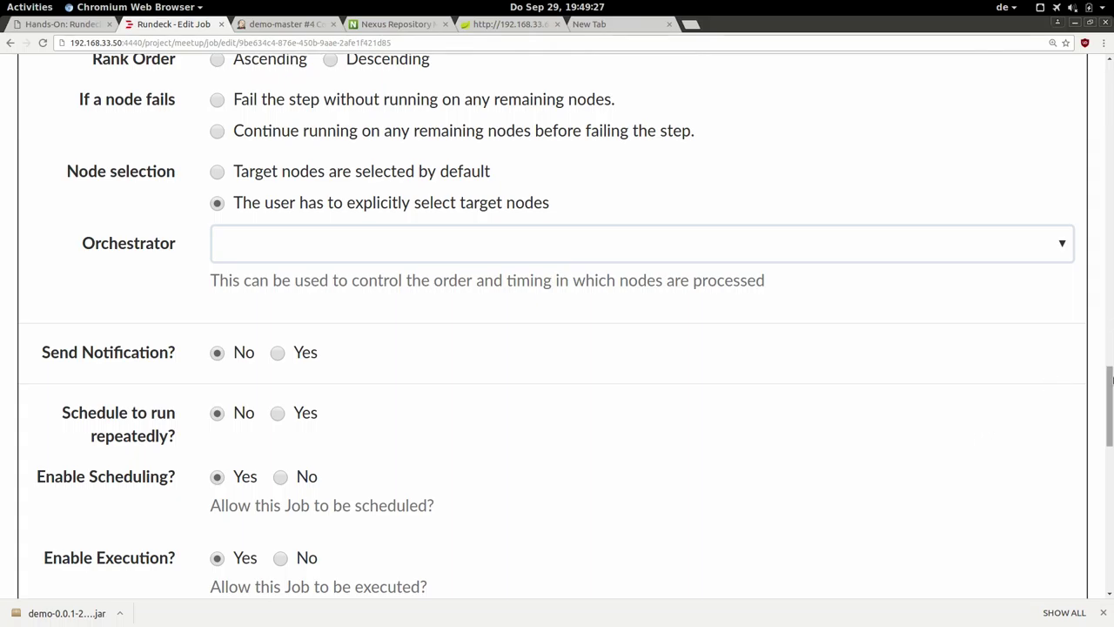
drag(1111, 381, 1110, 308)
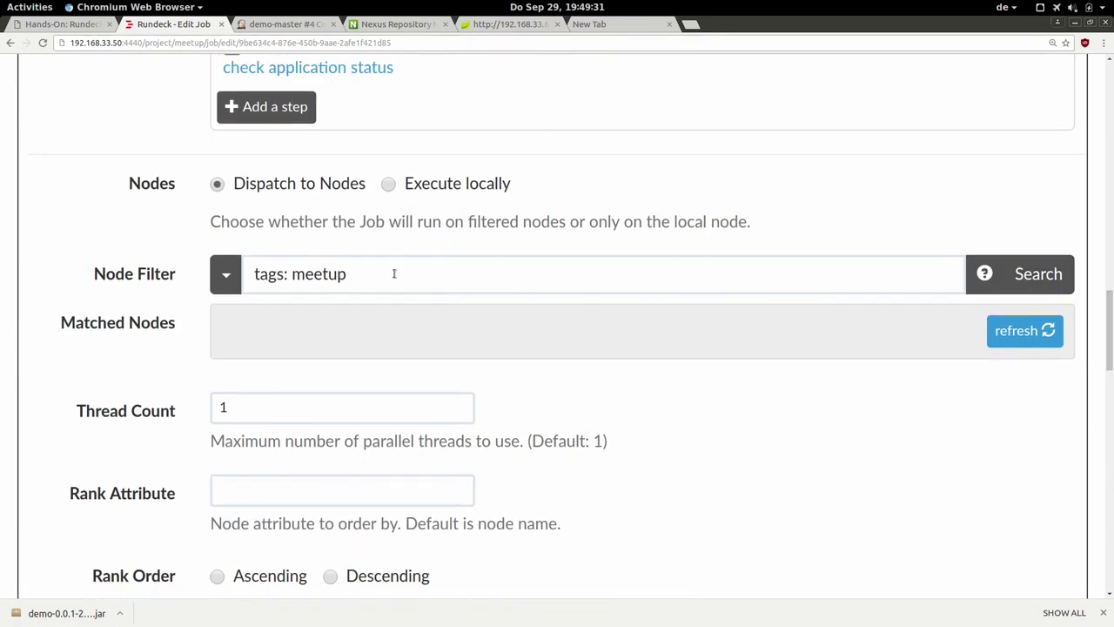
click(366, 274)
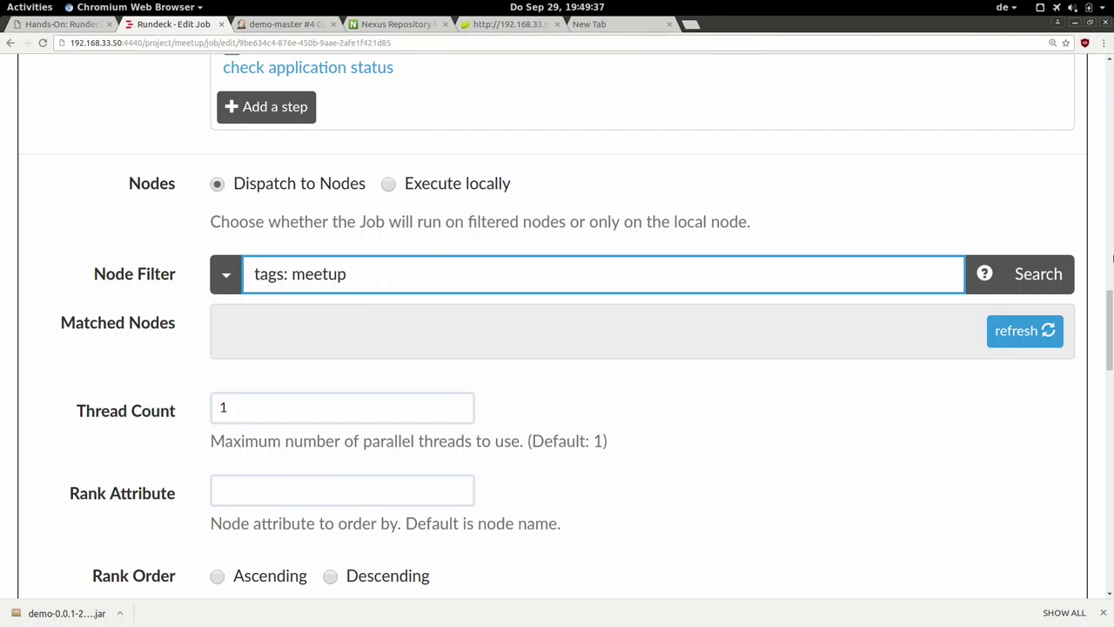
drag(1111, 309, 1111, 369)
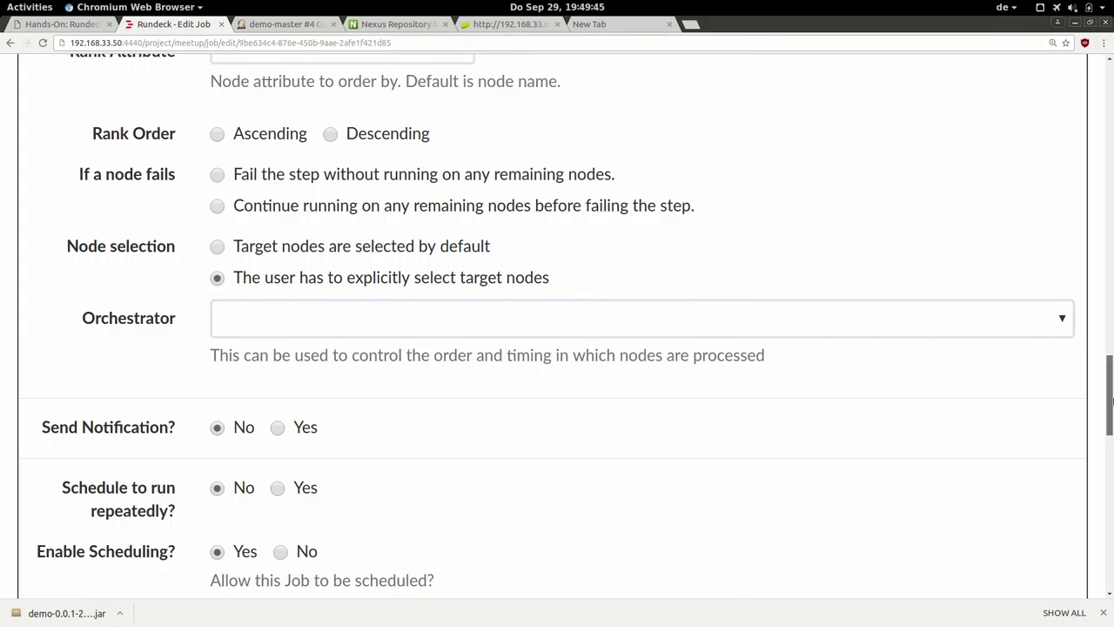
drag(1111, 400, 1111, 498)
click(404, 258)
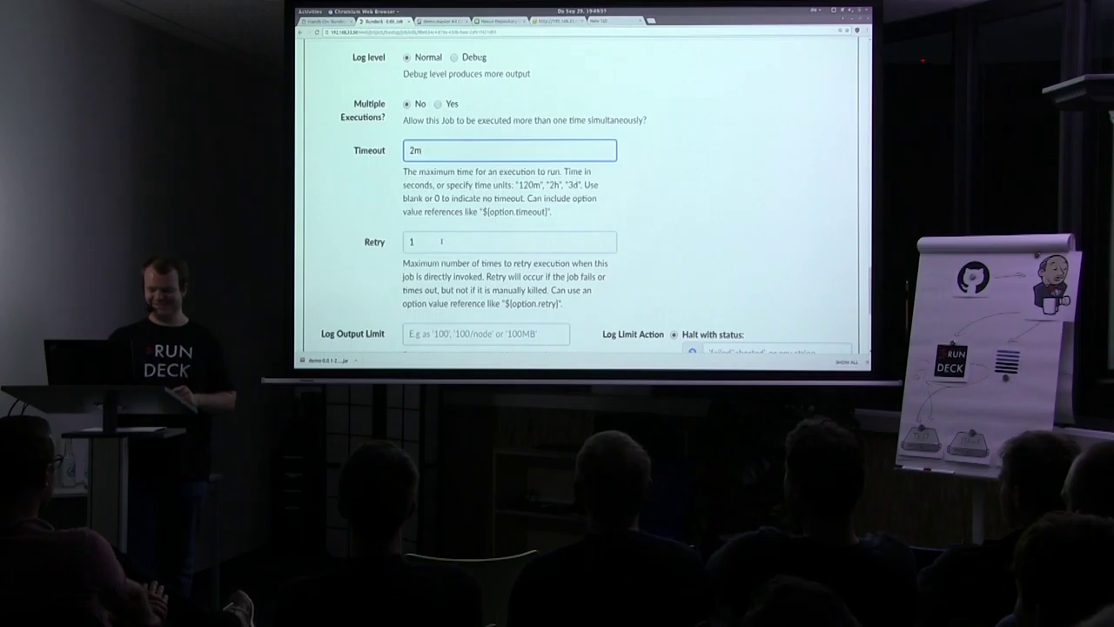
click(441, 241)
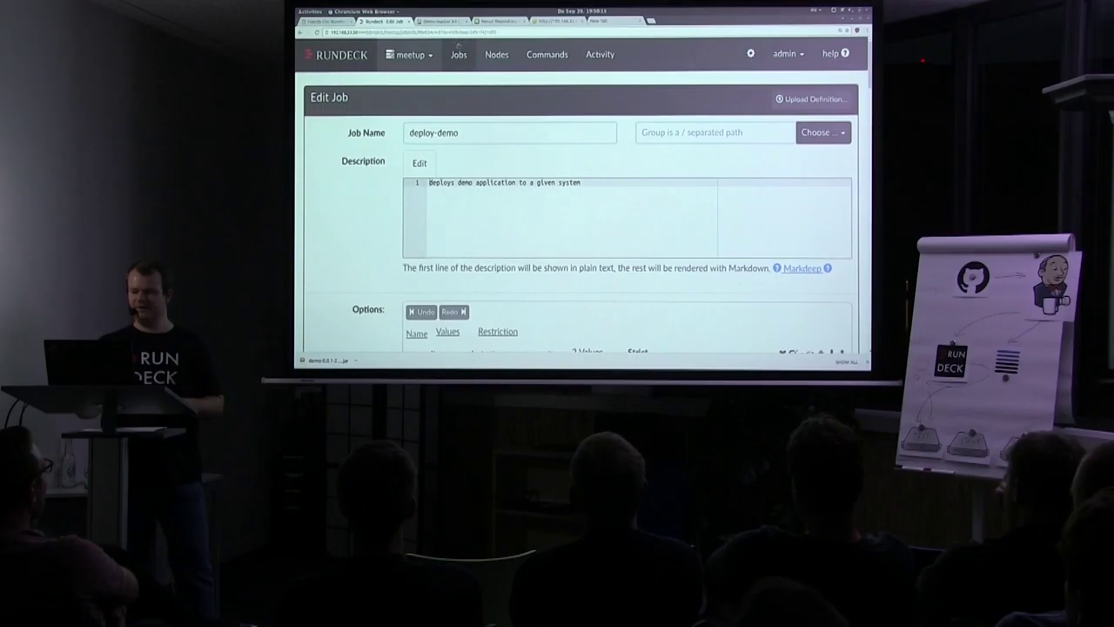
Leave the job editor without saving and open deploy-demo's run options from the jobs list.
click(459, 52)
click(631, 71)
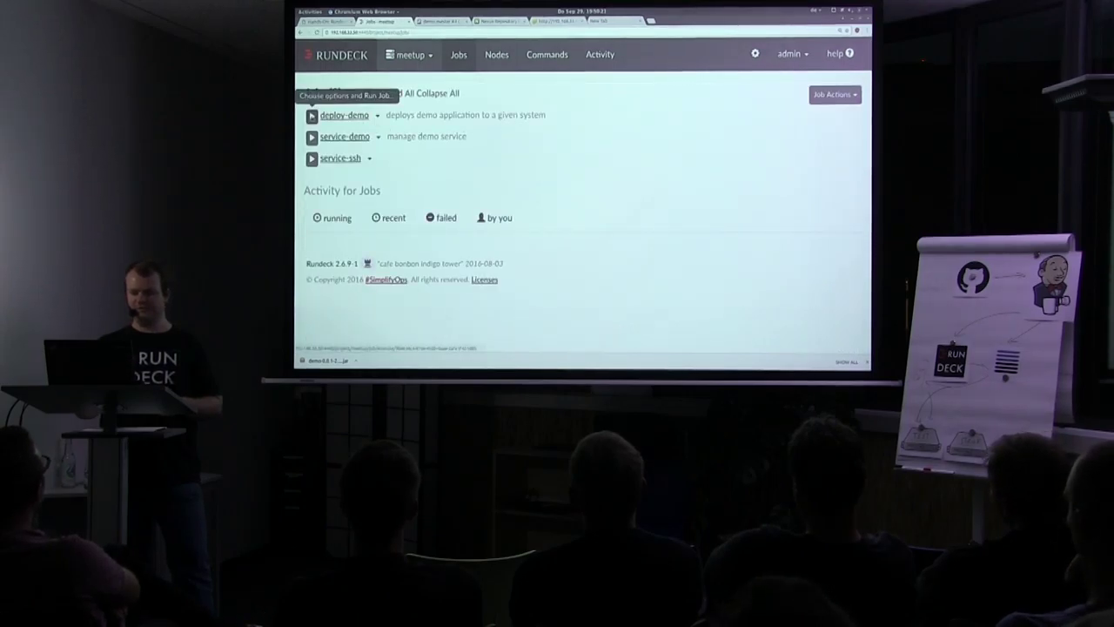
click(312, 114)
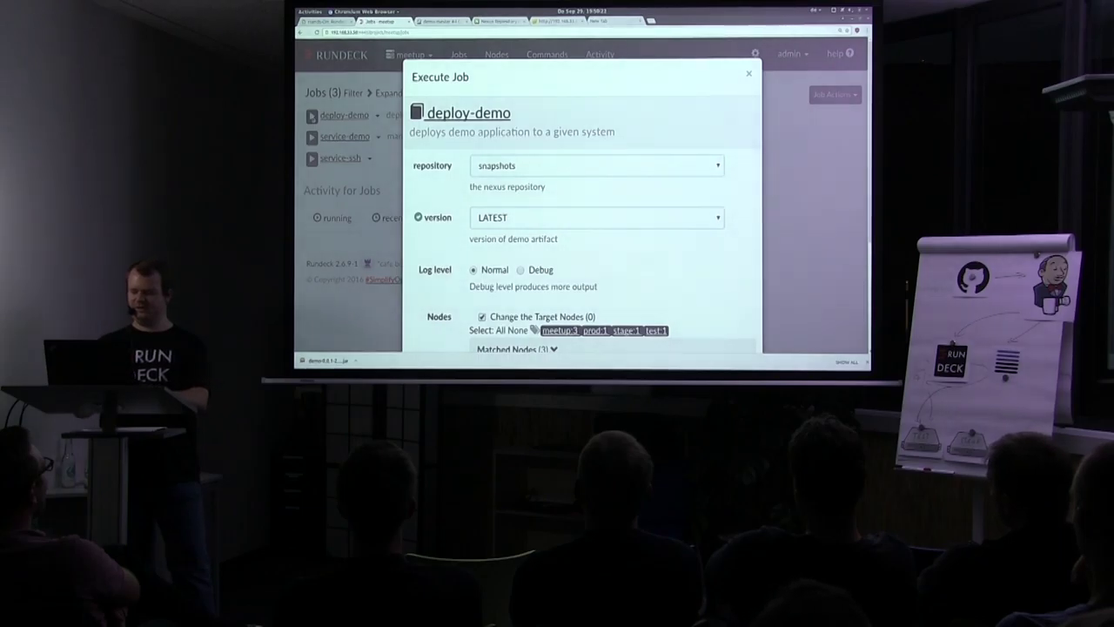
Run deploy-demo against only the test node with Follow execution enabled, then watch node progress.
key(ctrl+minus)
key(ctrl+minus)
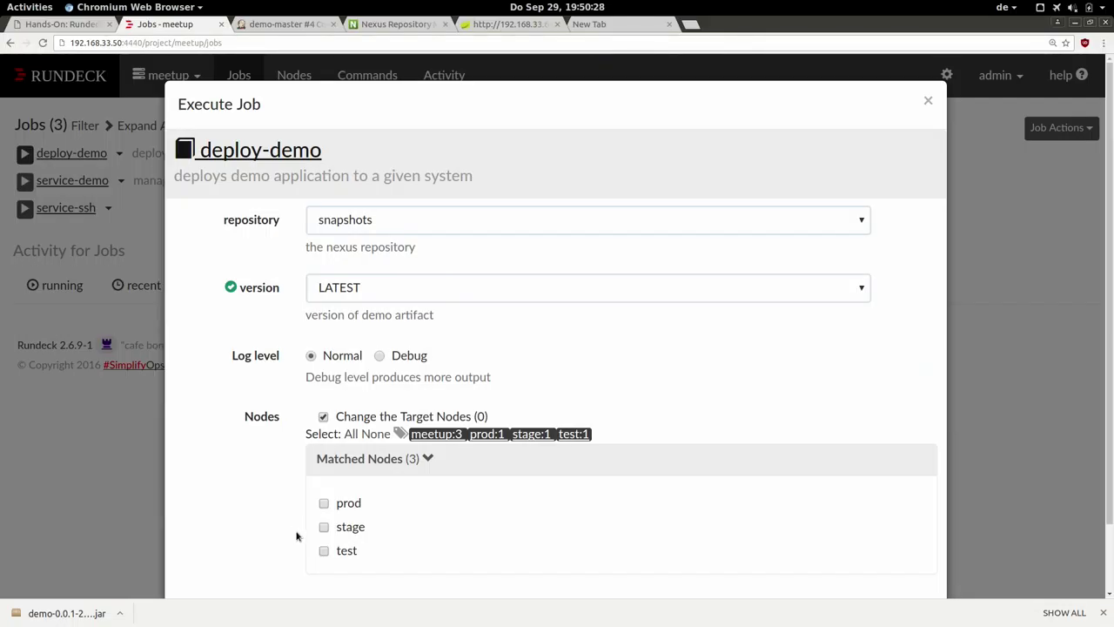
click(324, 551)
click(323, 528)
scroll(1111, 363, down, 2)
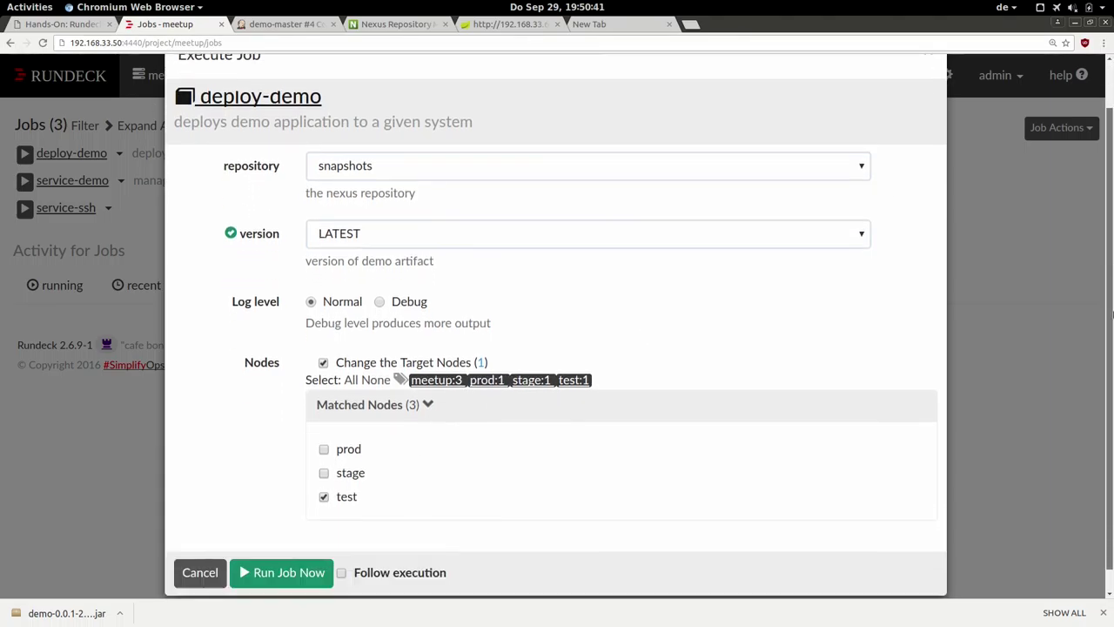
click(341, 548)
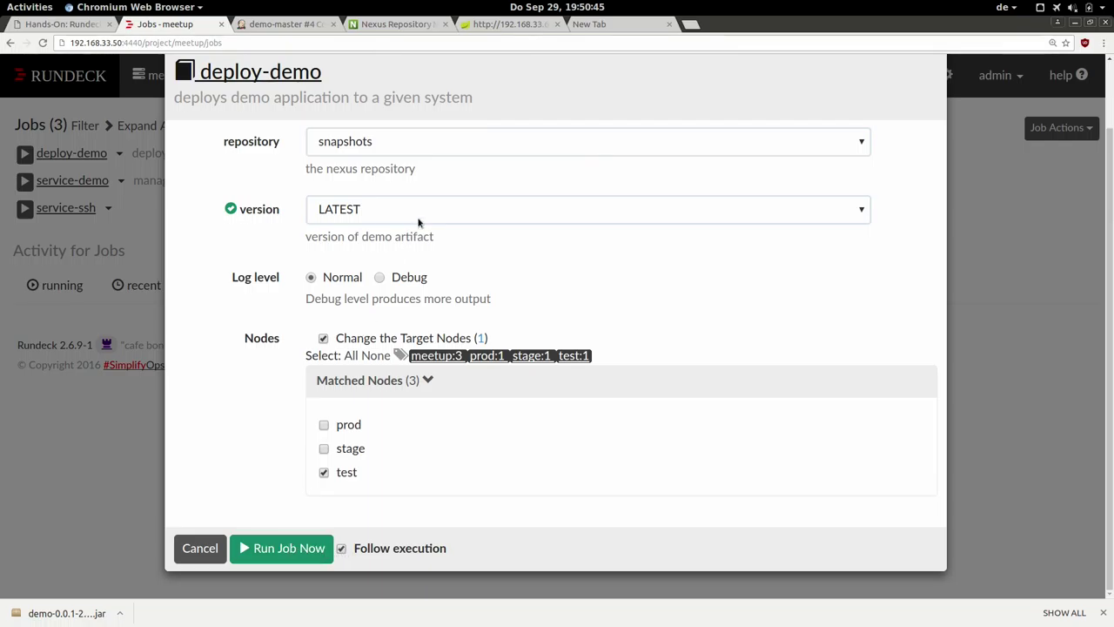
click(272, 550)
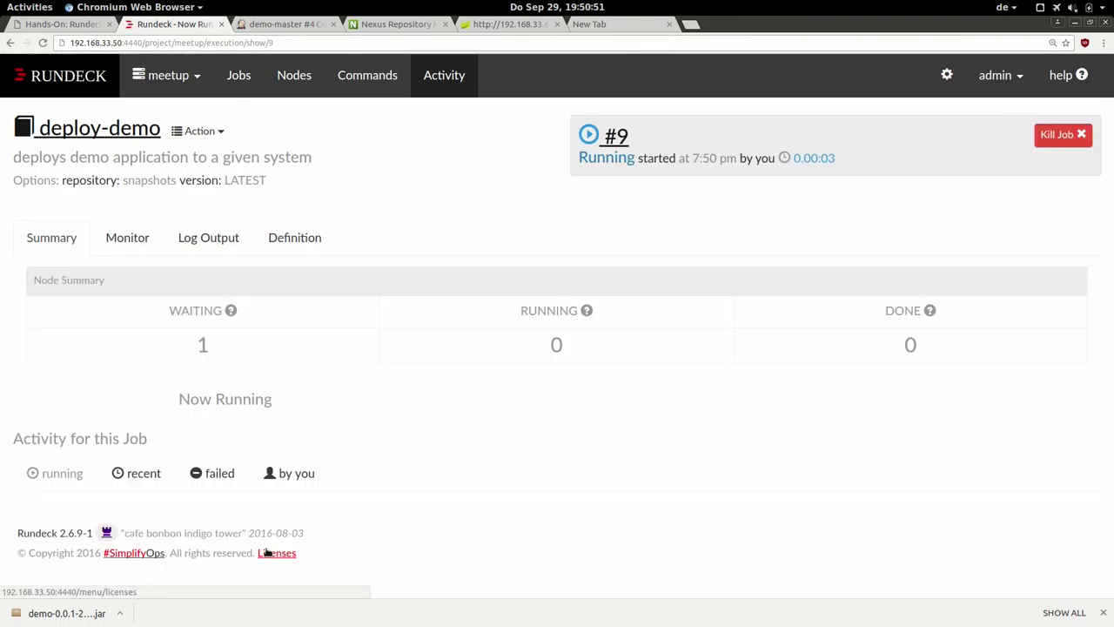
click(128, 239)
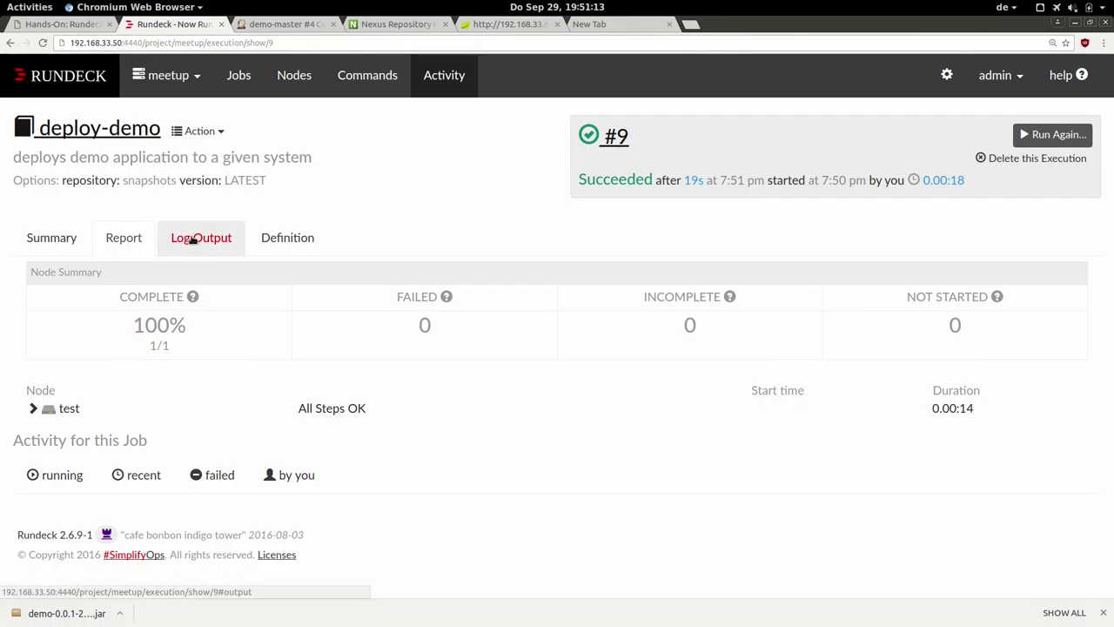
Show run #9's log output and highlight the artifact copy, stop demo and symlink rotation lines.
click(193, 240)
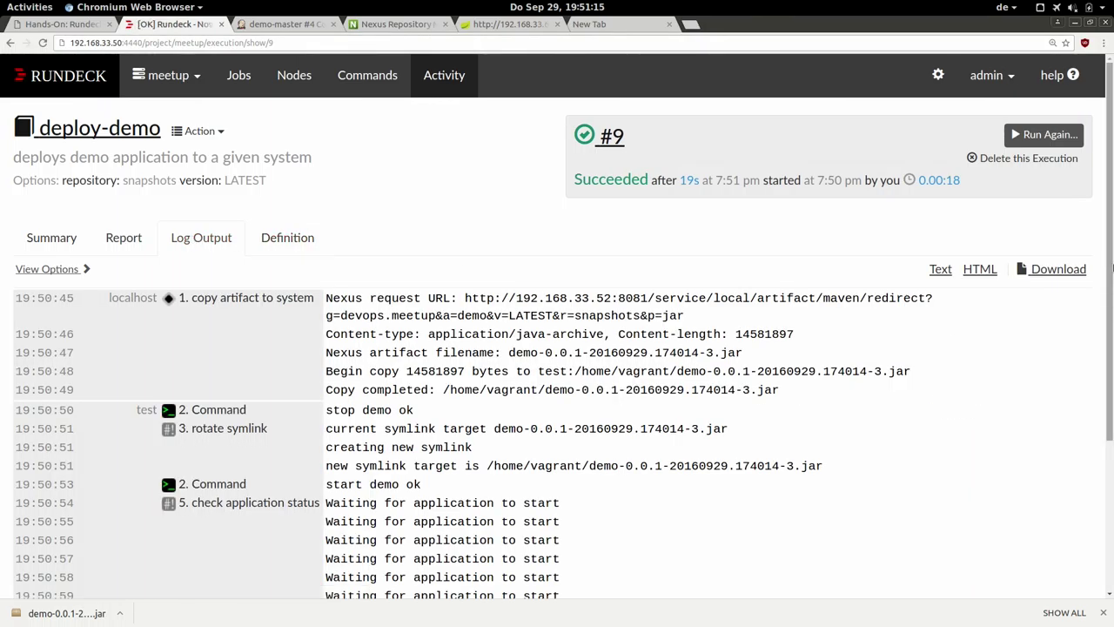
scroll(1112, 322, down, 1)
scroll(1112, 322, down, 1)
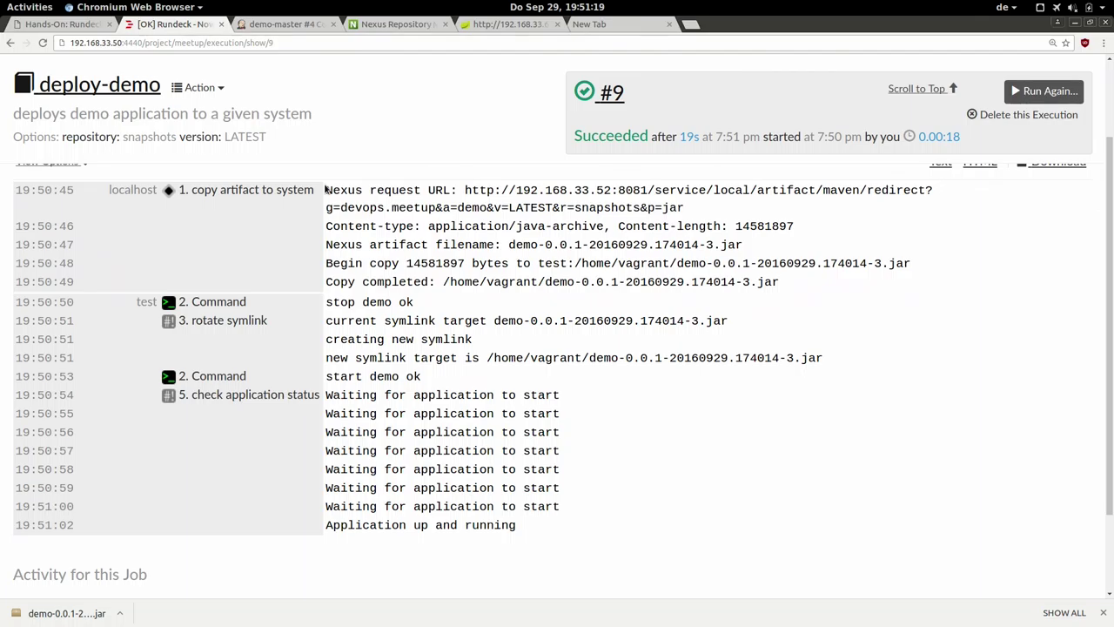
drag(324, 189, 861, 289)
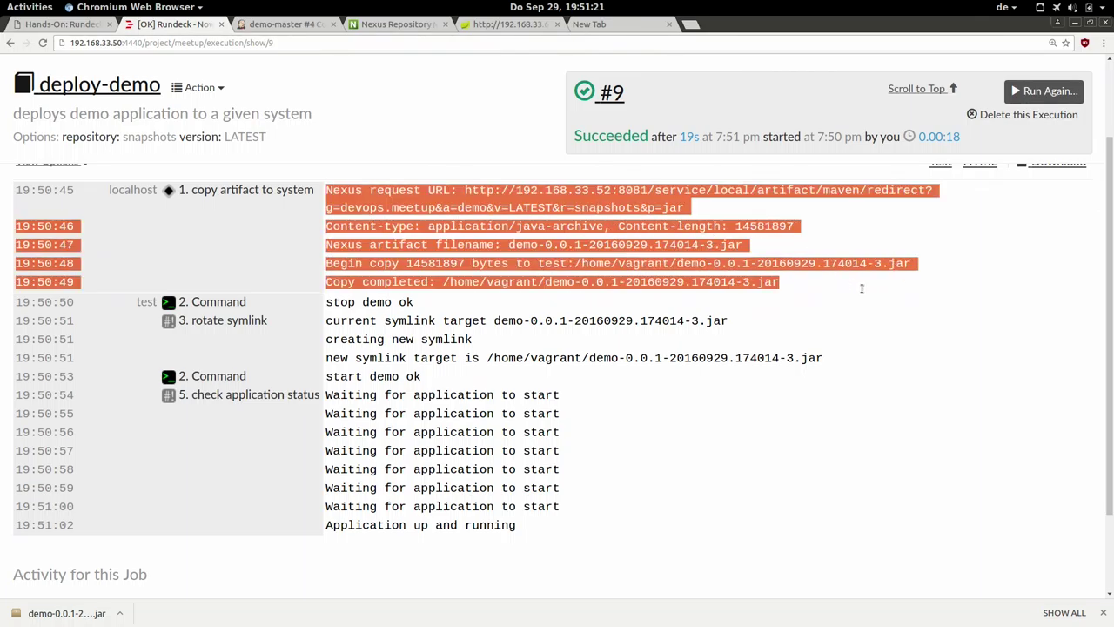
click(861, 288)
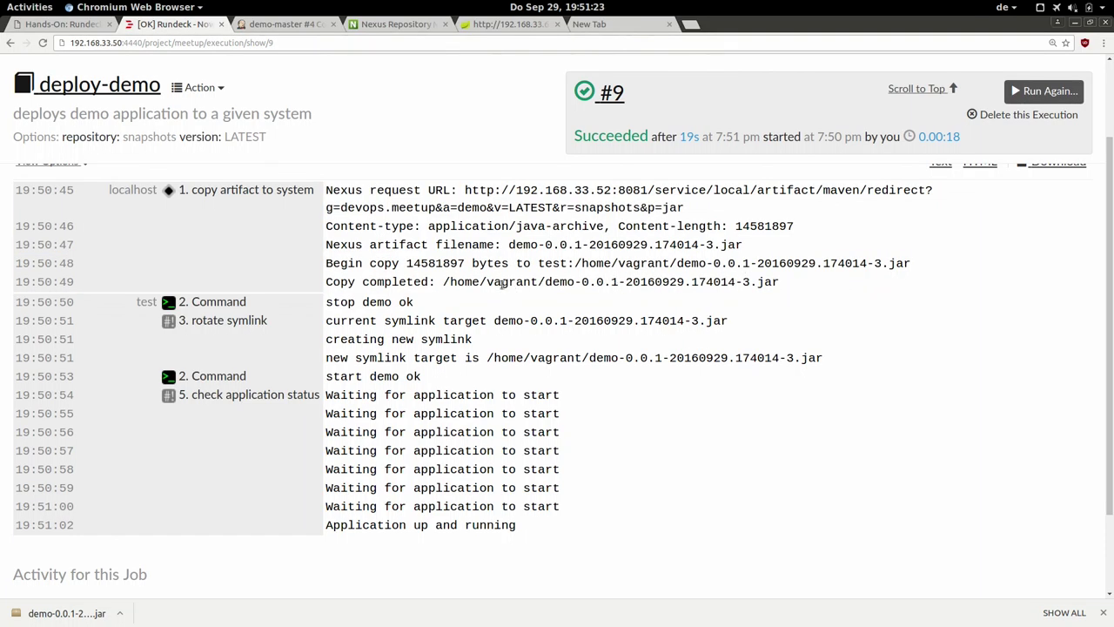
triple_click(433, 305)
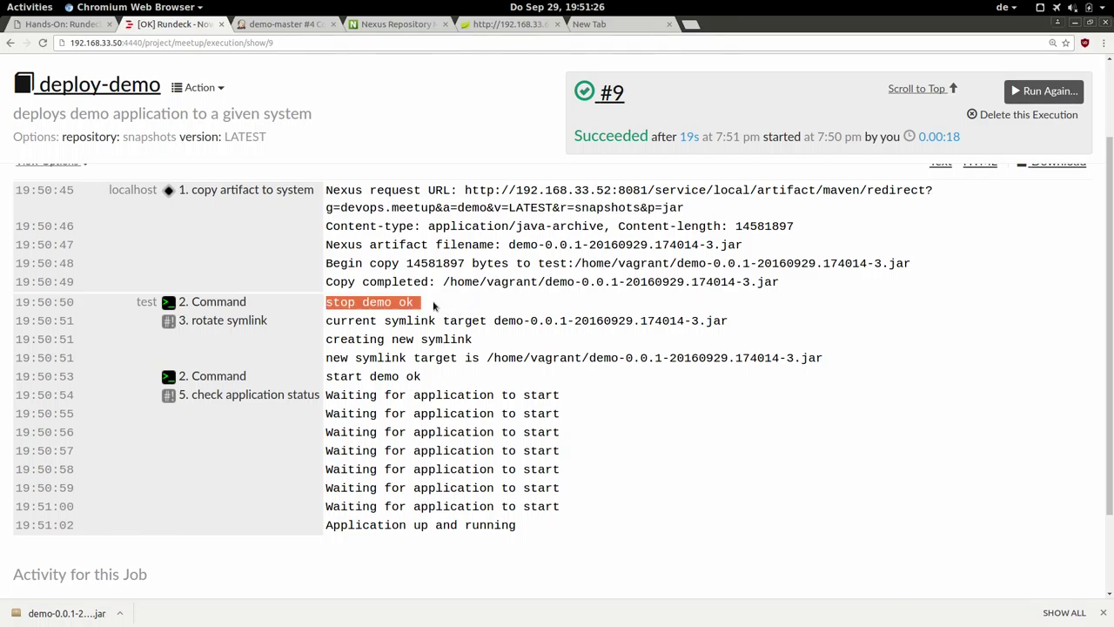
triple_click(354, 322)
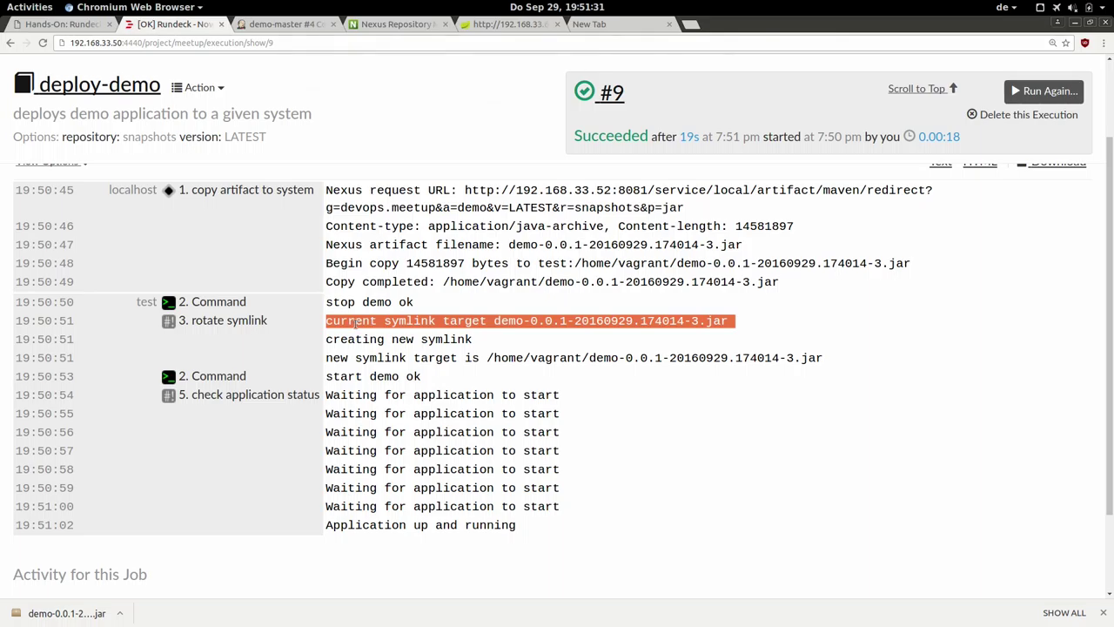
triple_click(354, 339)
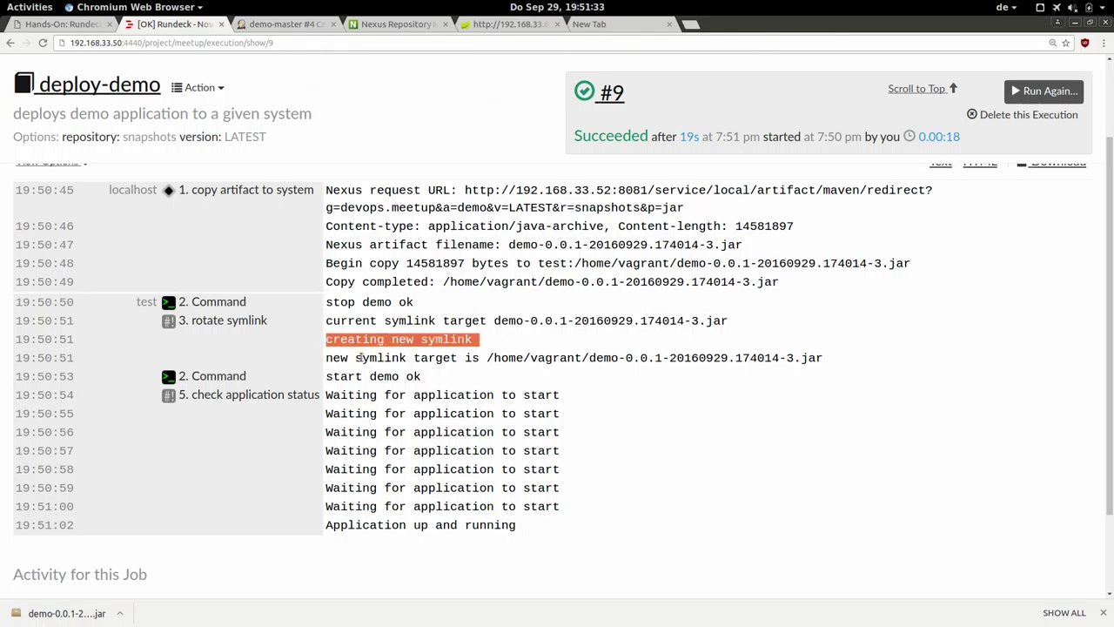
triple_click(361, 358)
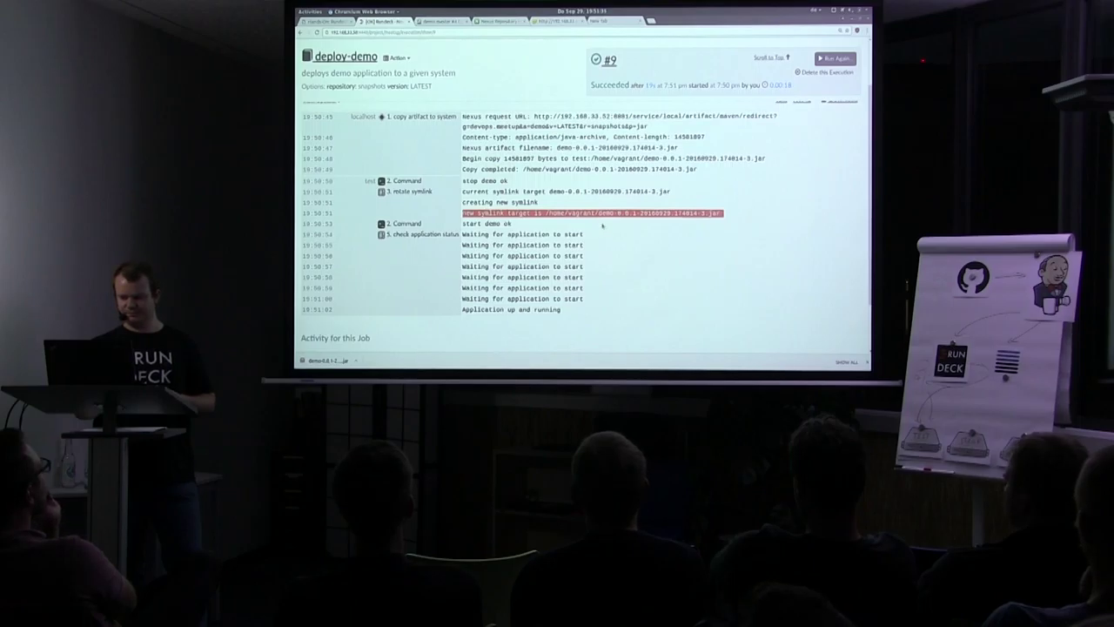
Highlight the start demo and 'Application up and running' lines, then switch to the Jenkins demo-master console.
triple_click(605, 224)
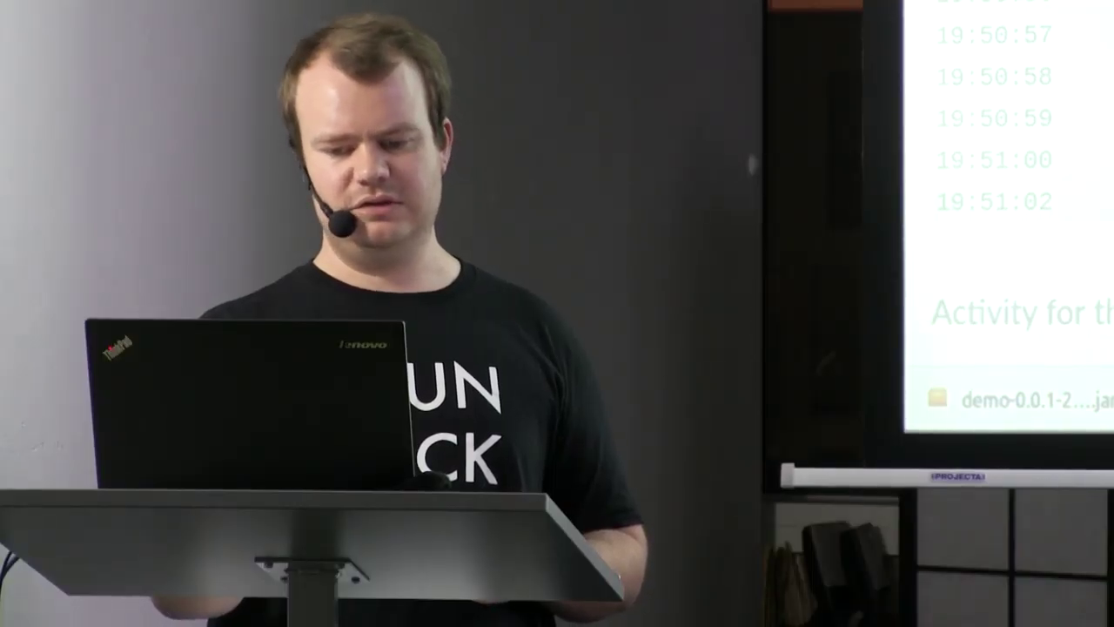
drag(1001, 5, 1001, 160)
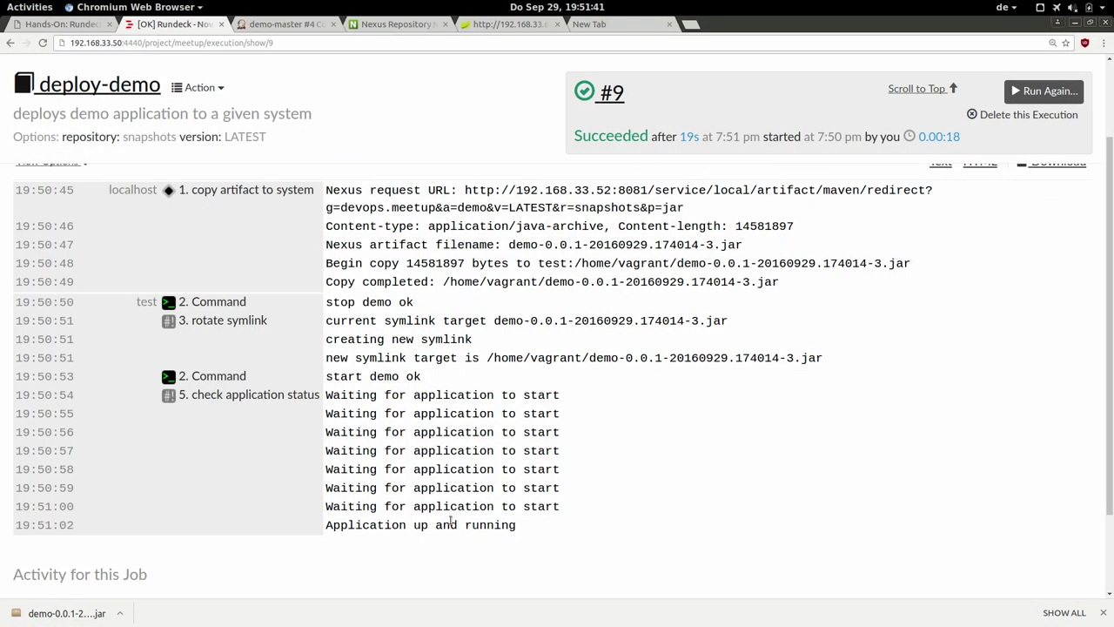
triple_click(450, 524)
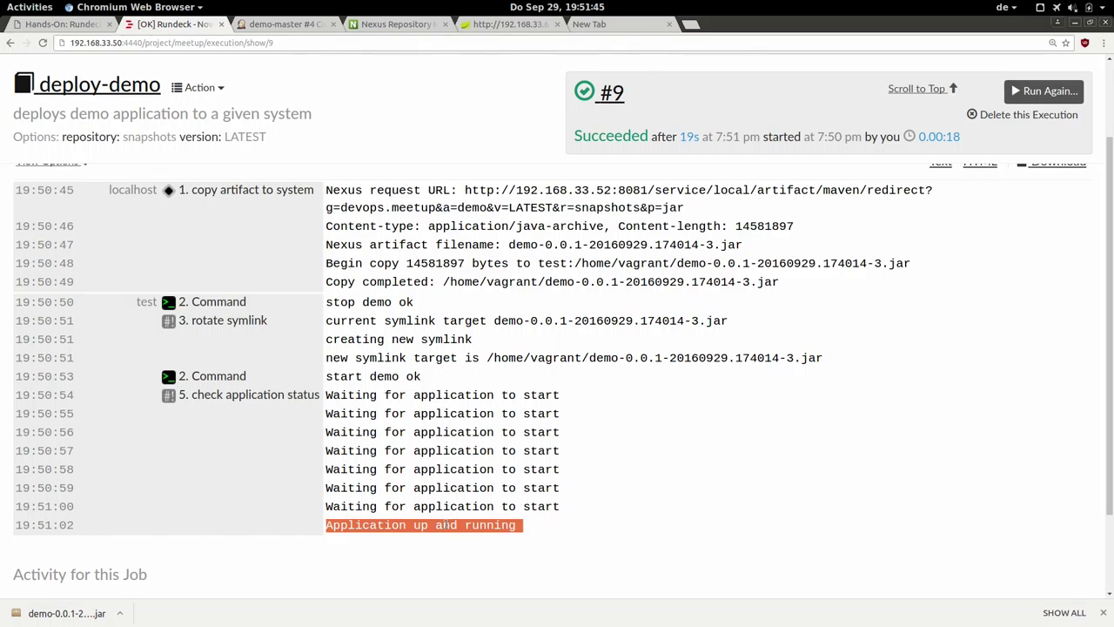
click(444, 524)
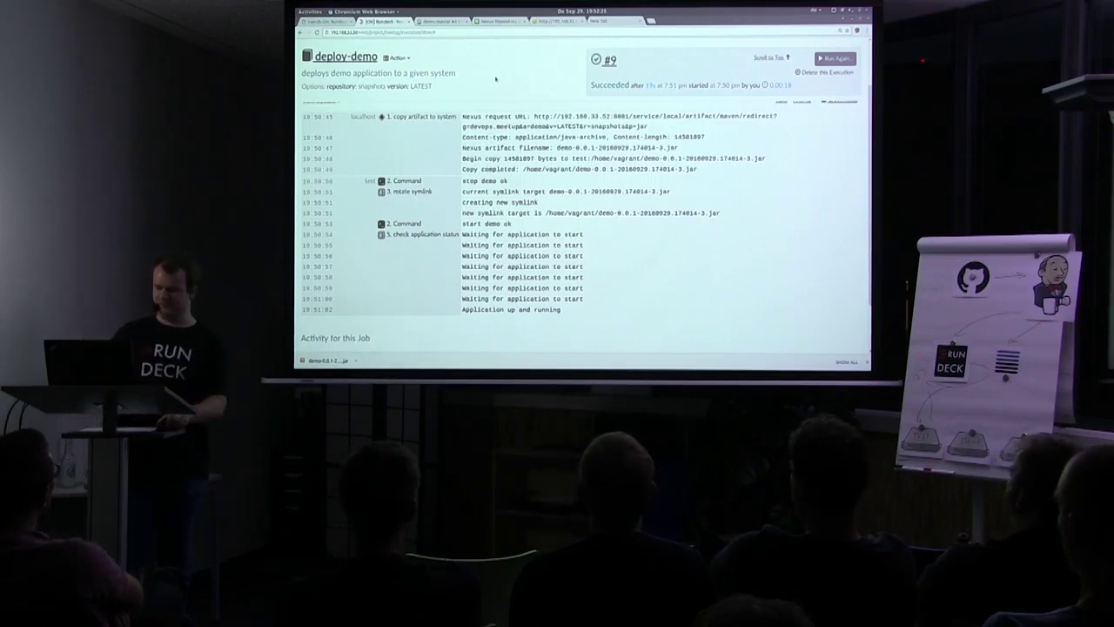
click(439, 20)
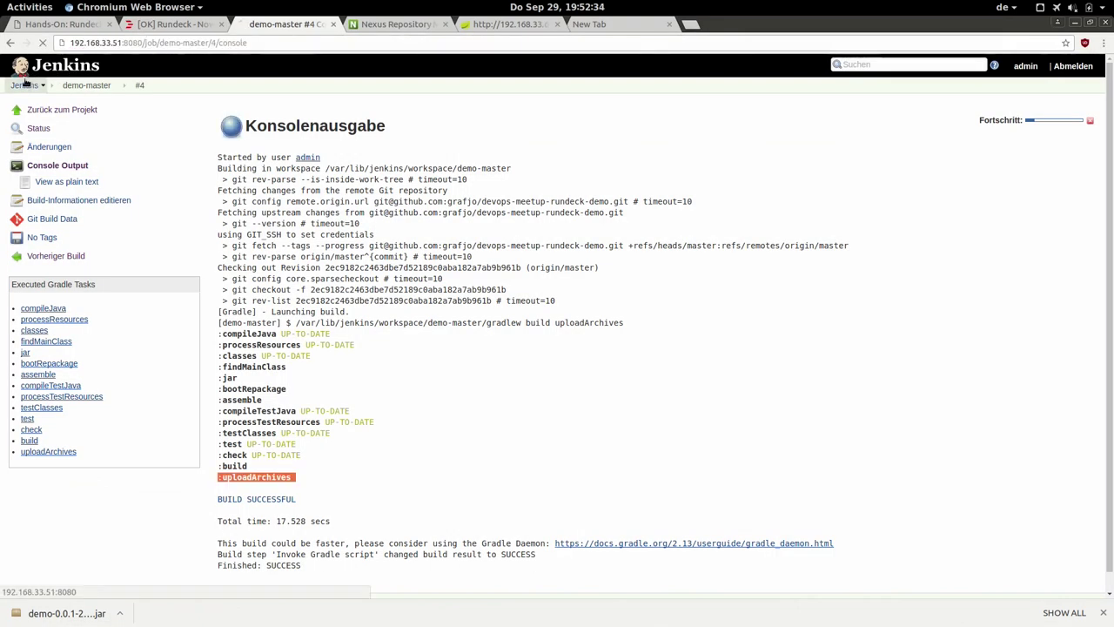
Go from the Jenkins dashboard via Jenkins verwalten to System konfigurieren.
click(25, 84)
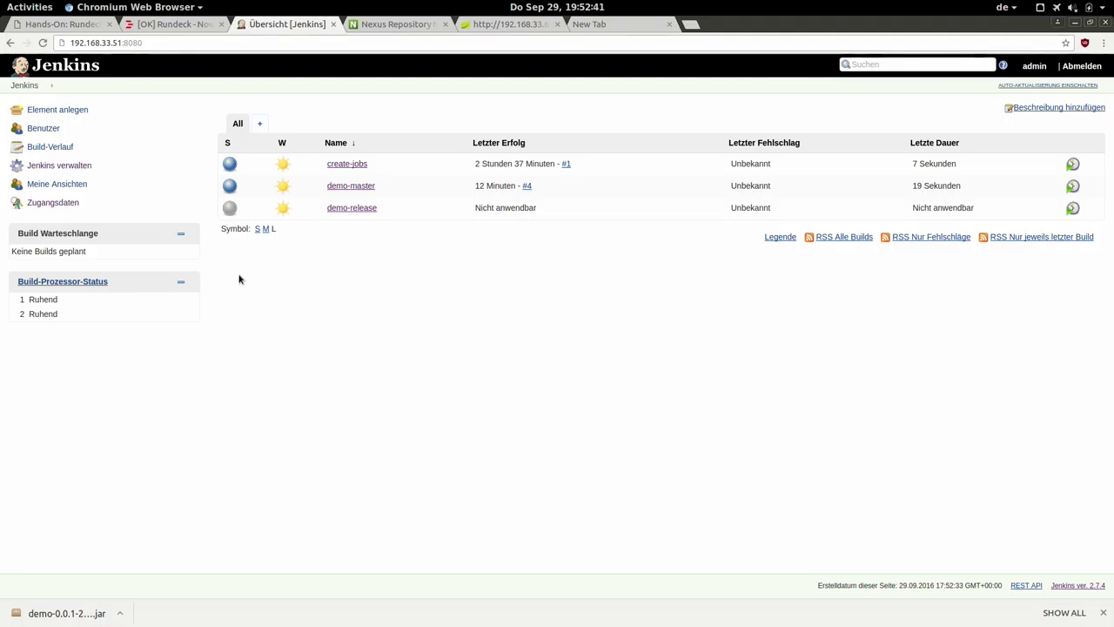
click(61, 167)
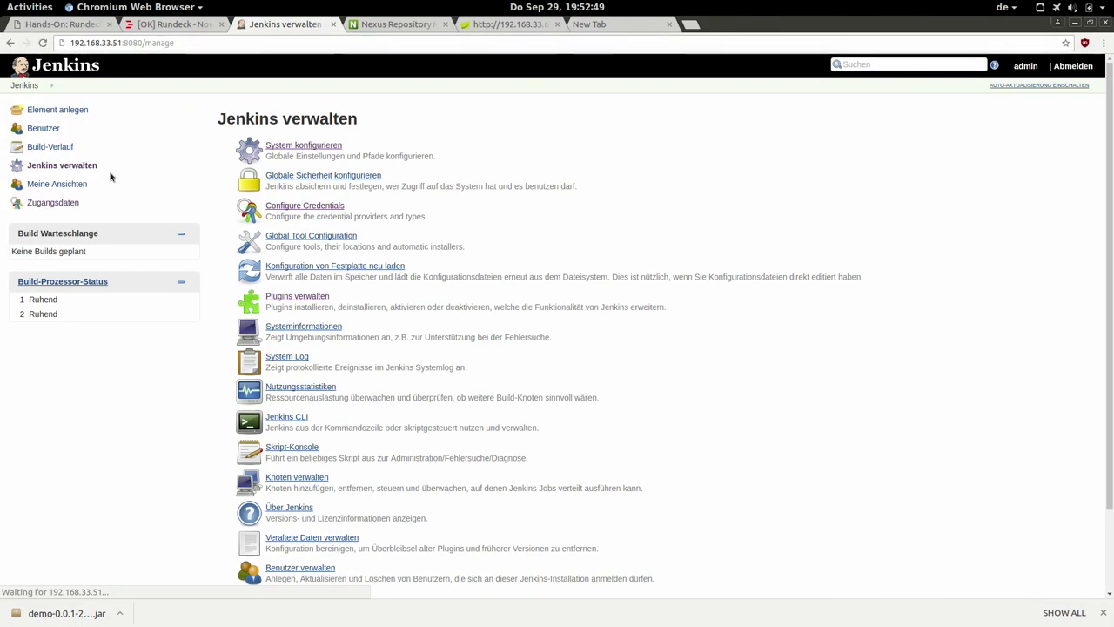
click(296, 152)
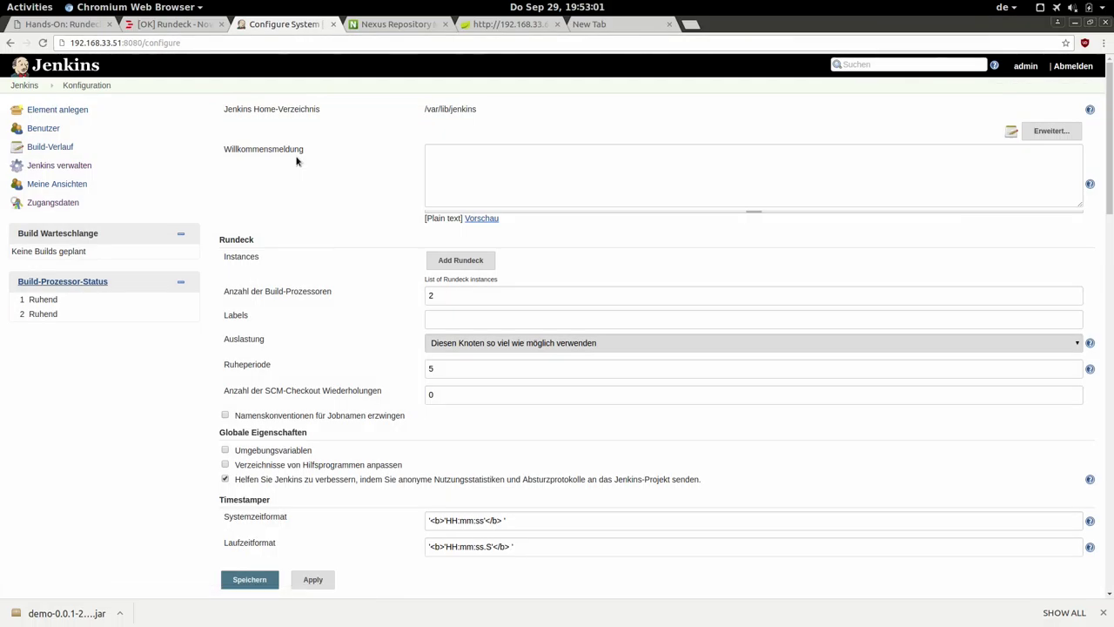
click(463, 264)
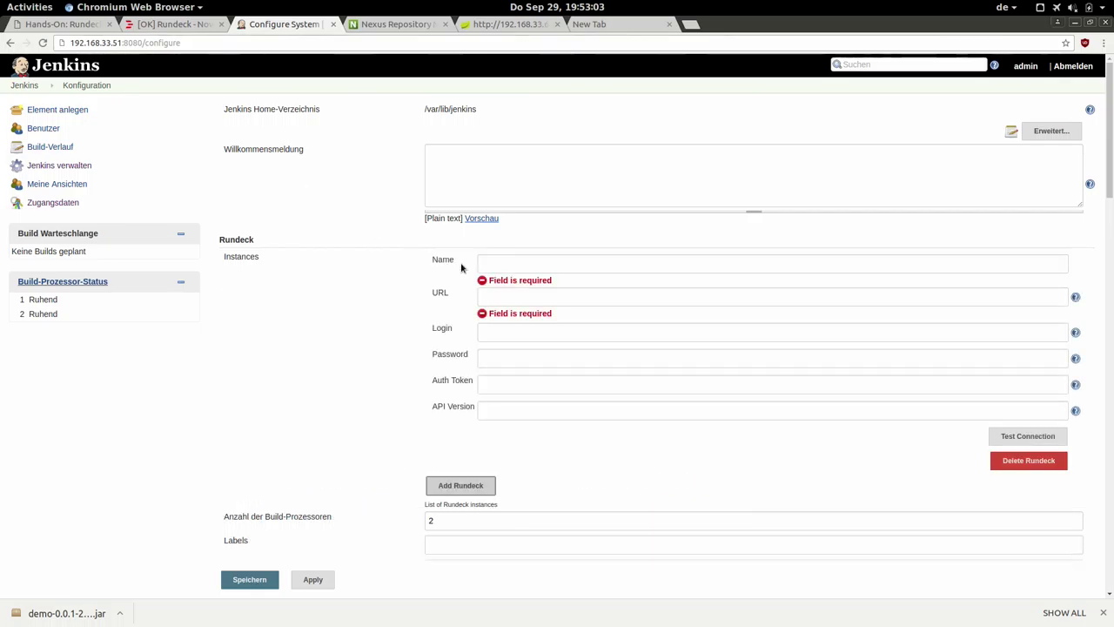
click(499, 262)
text(run)
click(502, 280)
click(512, 292)
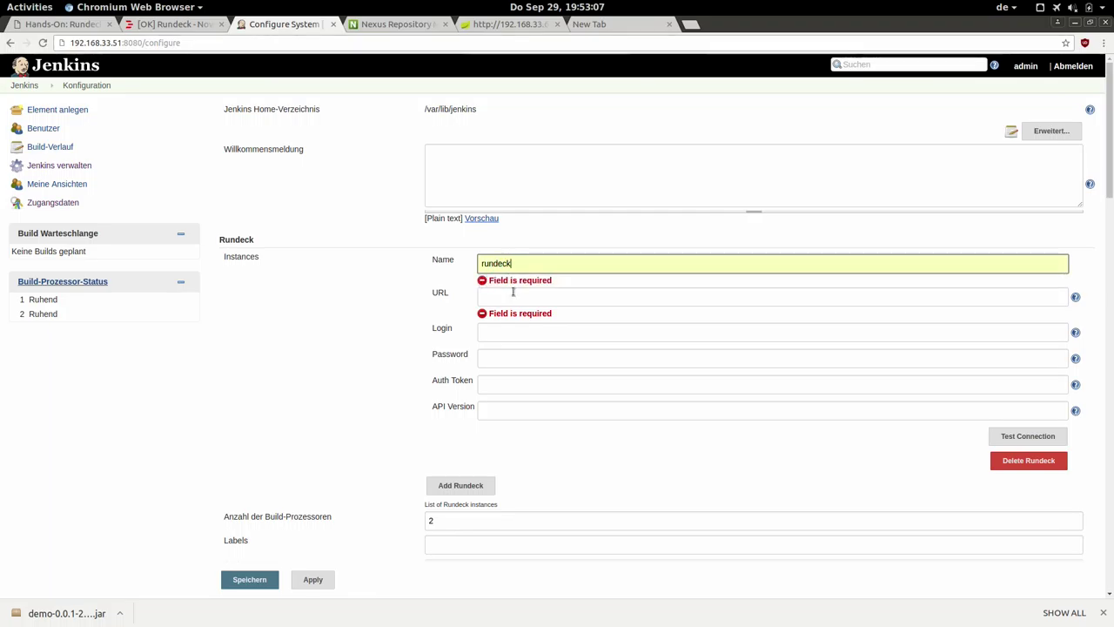
text(http://192.168.33.50:4440)
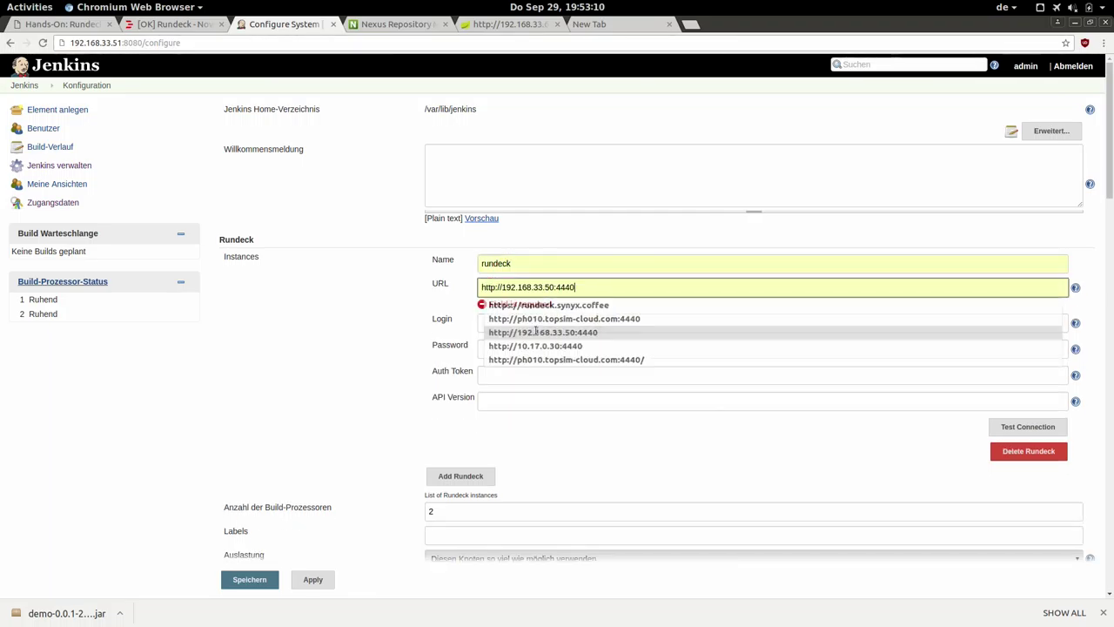
click(534, 332)
Enter the admin login and account password, test the connection, and save with Speichern.
click(508, 321)
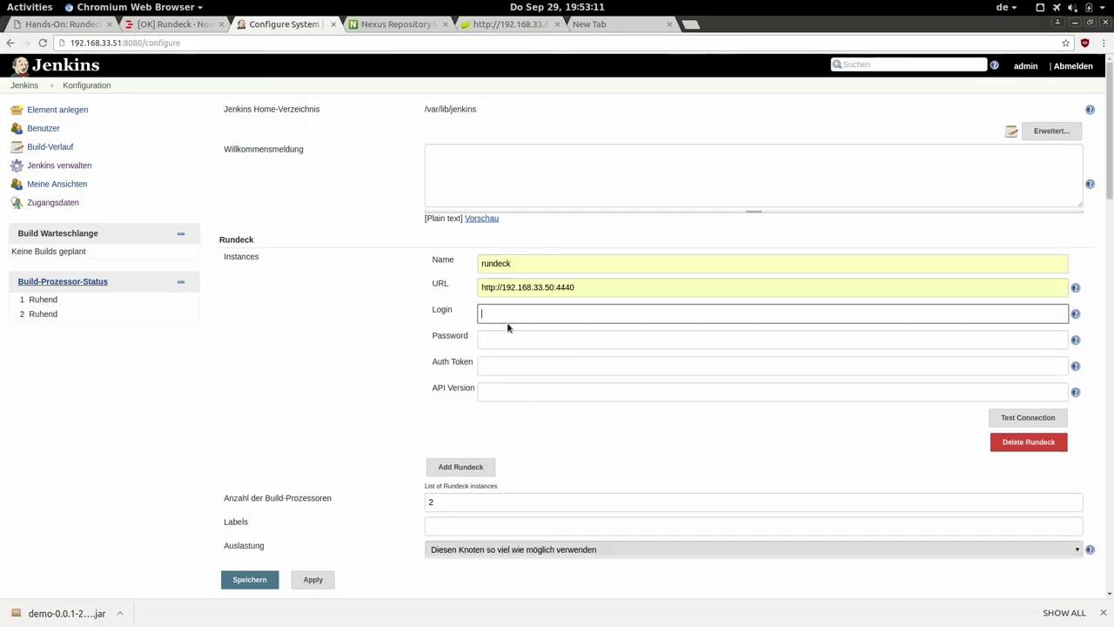
text(admin)
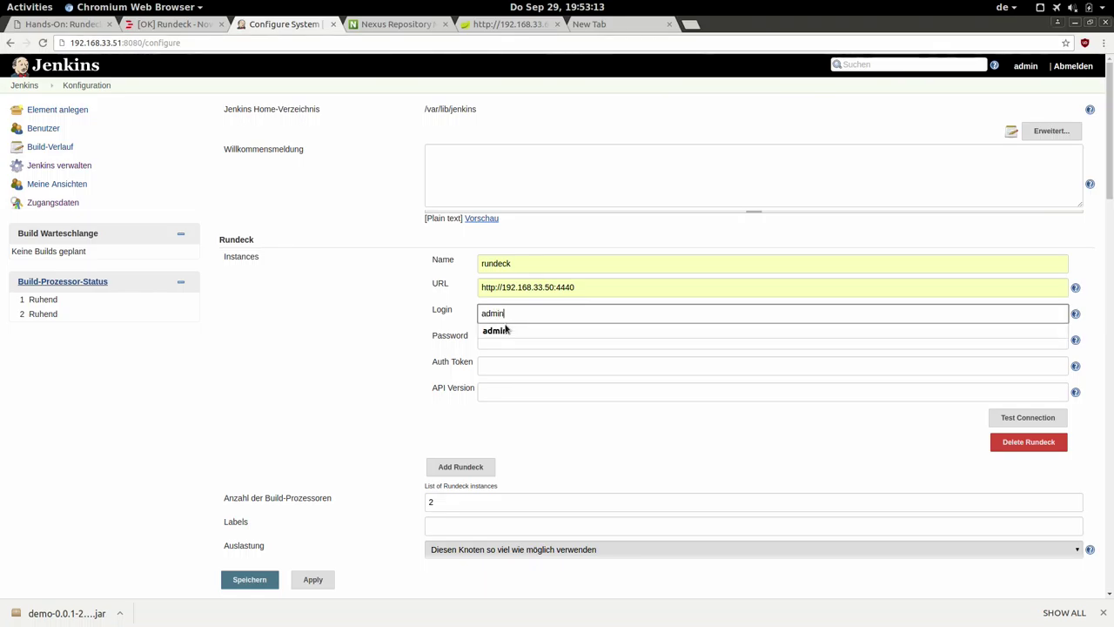
key(Tab)
text(admin)
key(Tab)
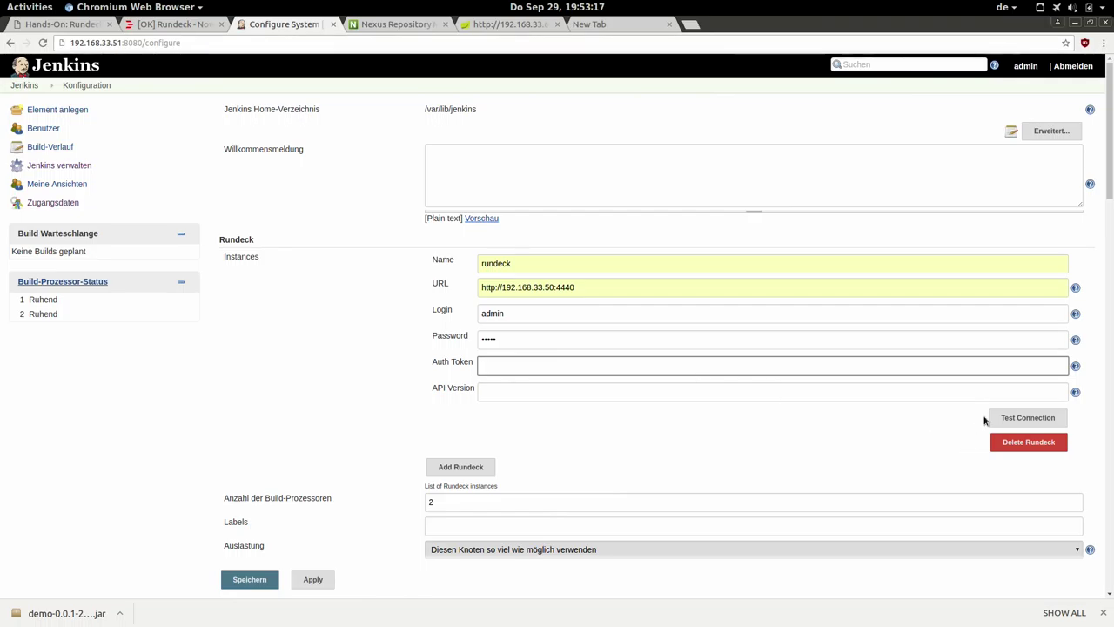
click(1015, 419)
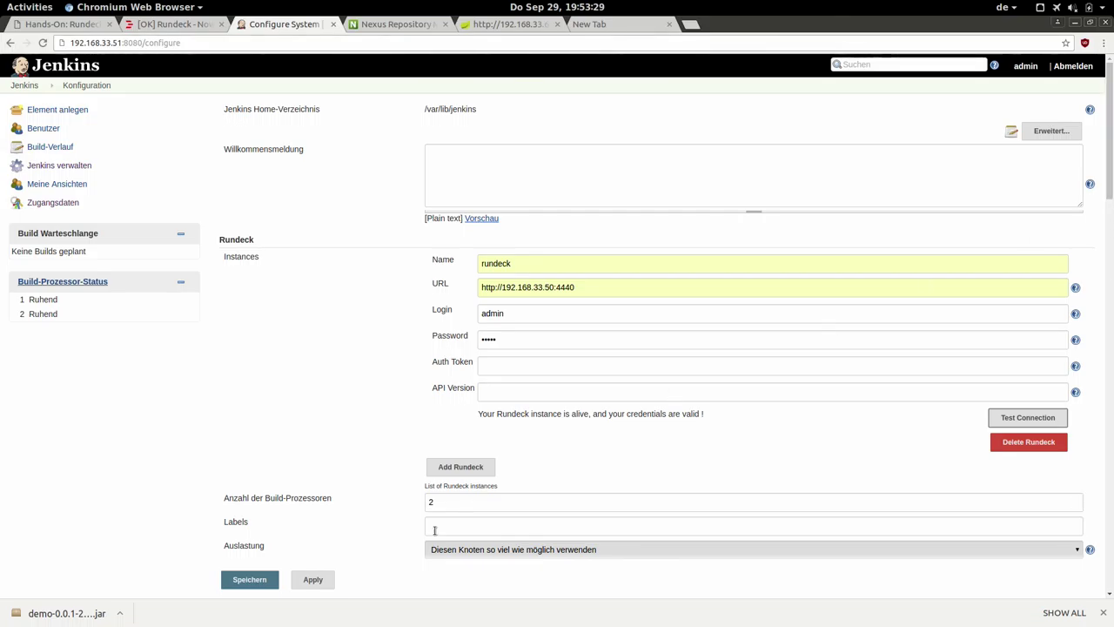
click(249, 585)
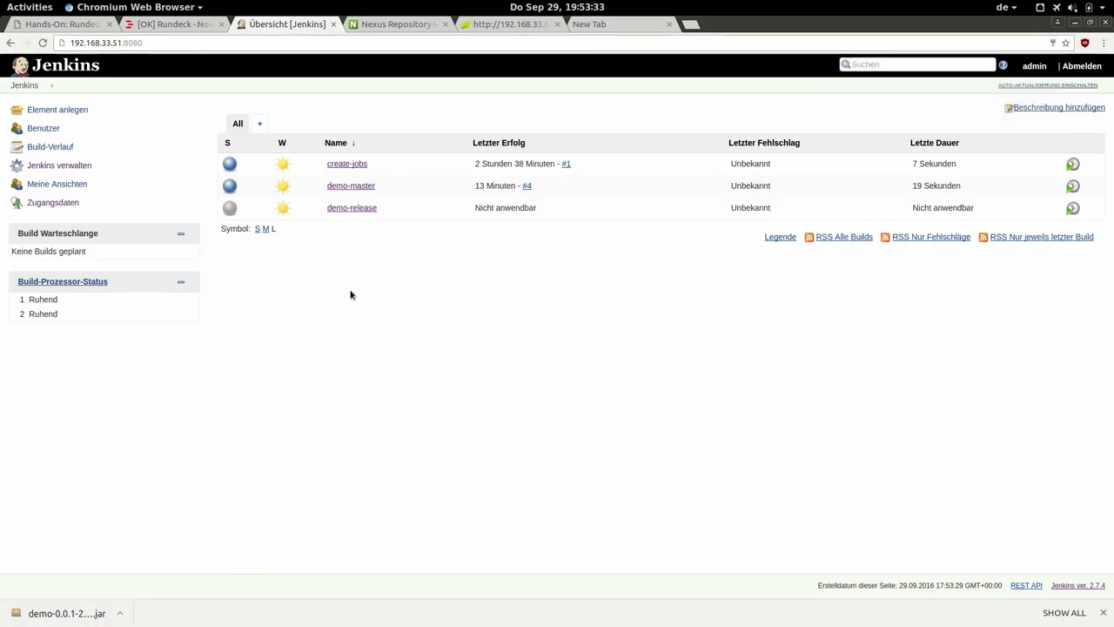
Add a Rundeck post-build action to the demo-master job configuration.
click(348, 185)
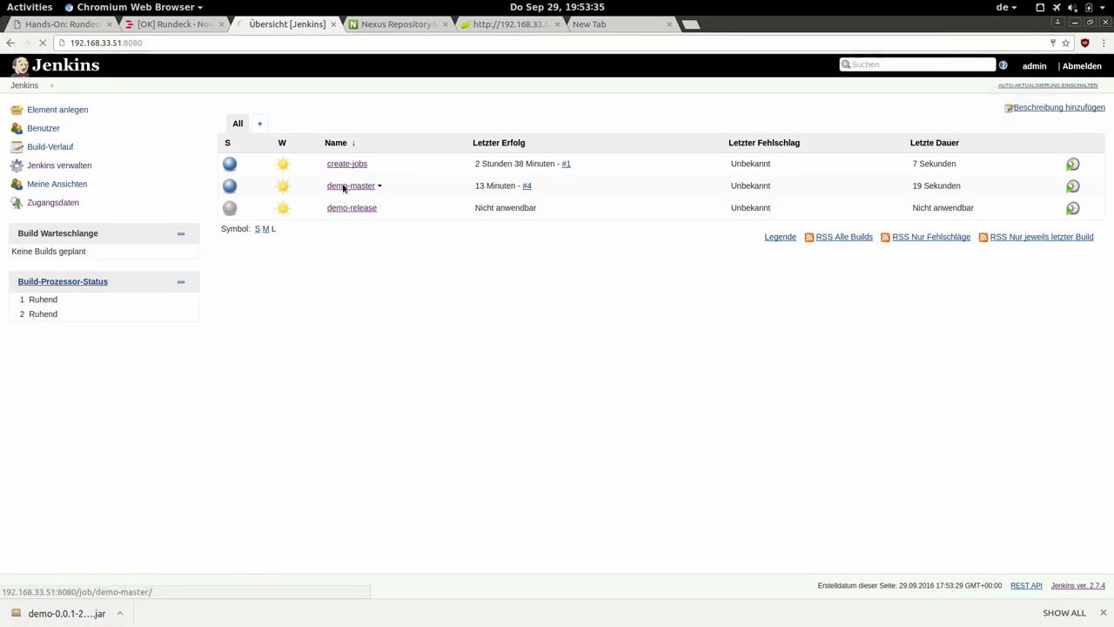
click(45, 223)
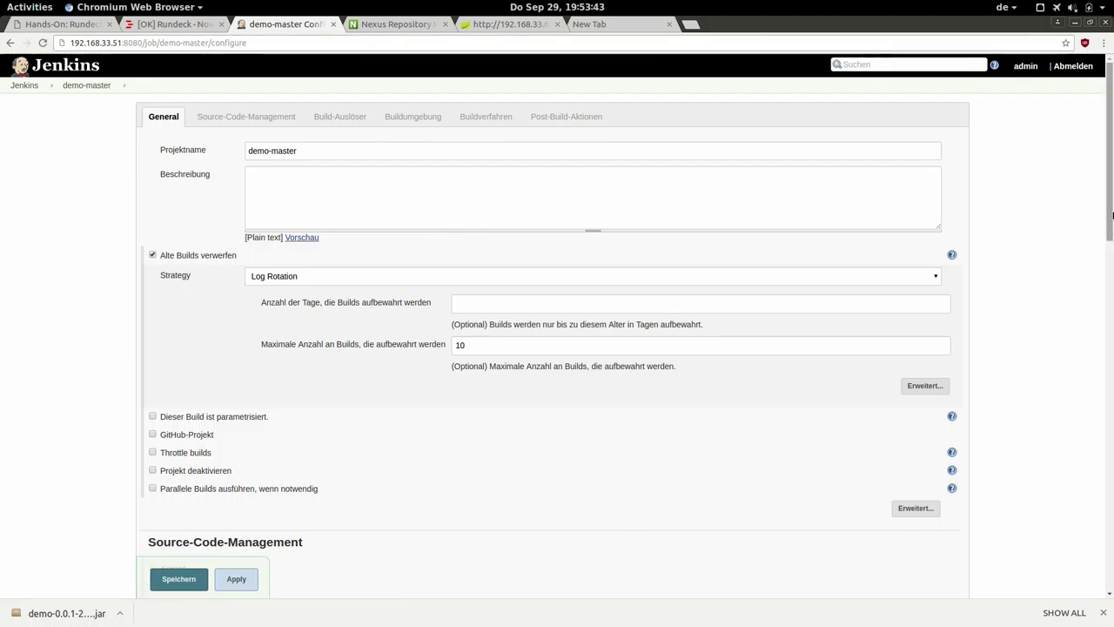
drag(1111, 224, 1112, 592)
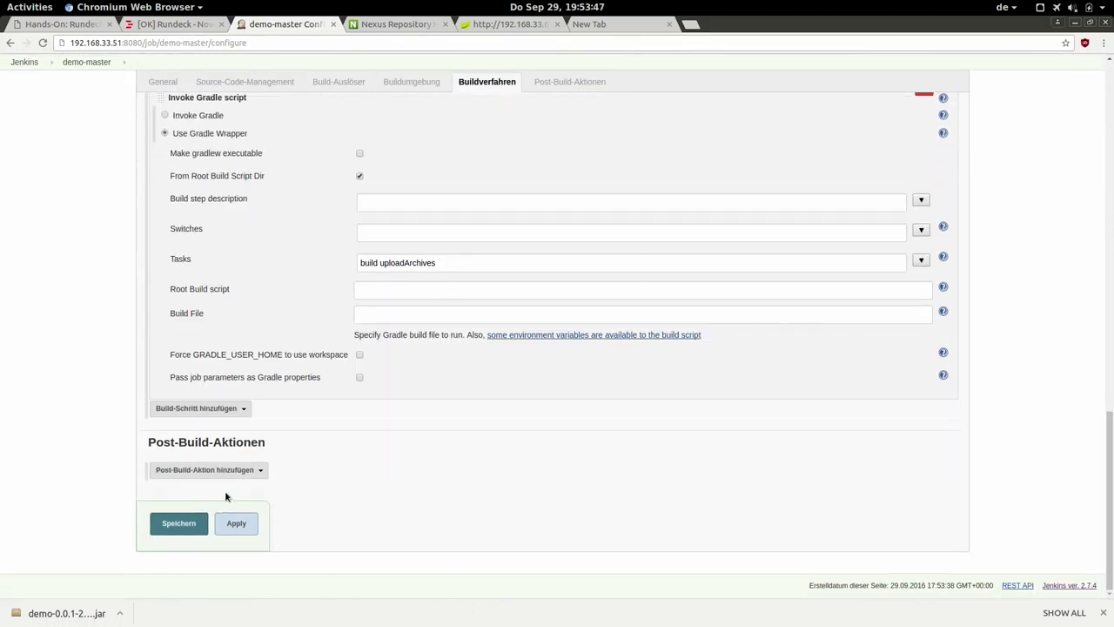
click(209, 470)
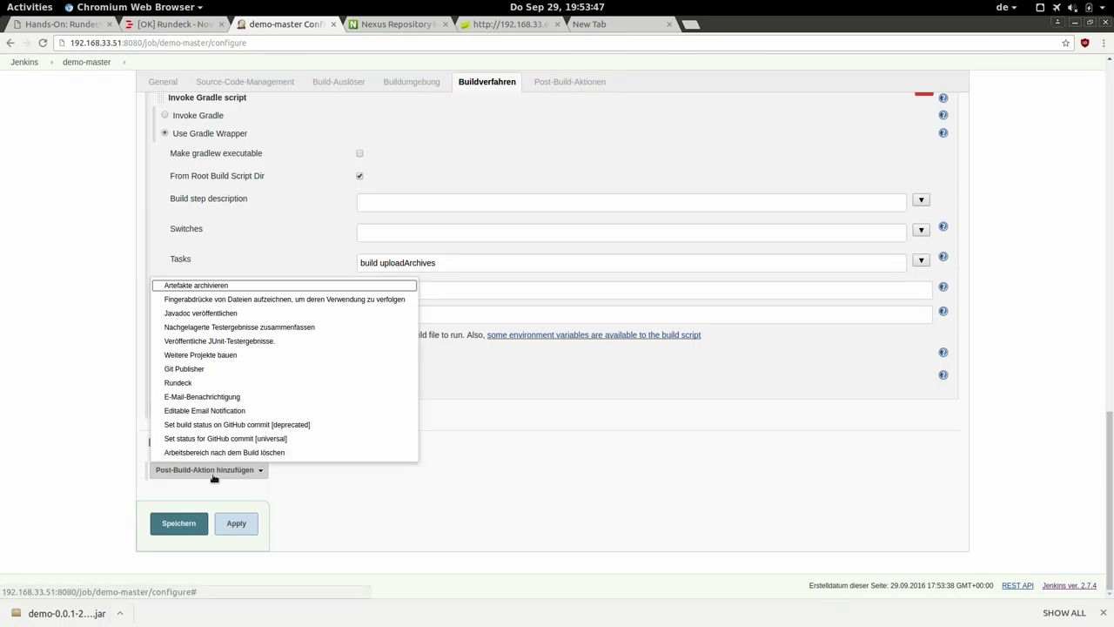
click(177, 383)
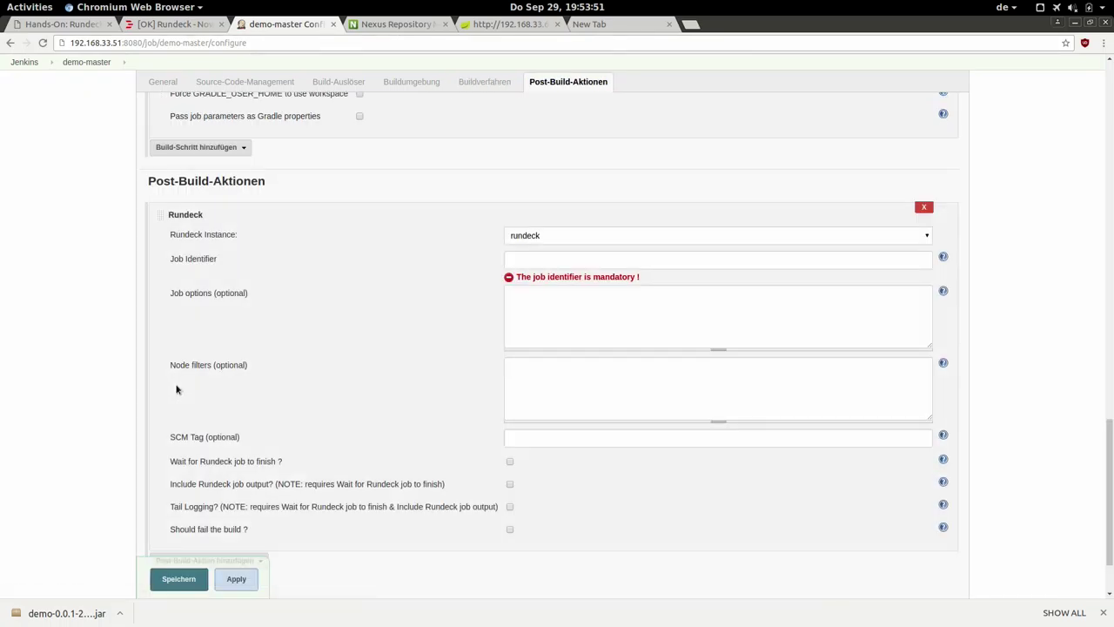
Keep the rundeck instance and set the job identifier to meetup:deploy-demo.
click(606, 235)
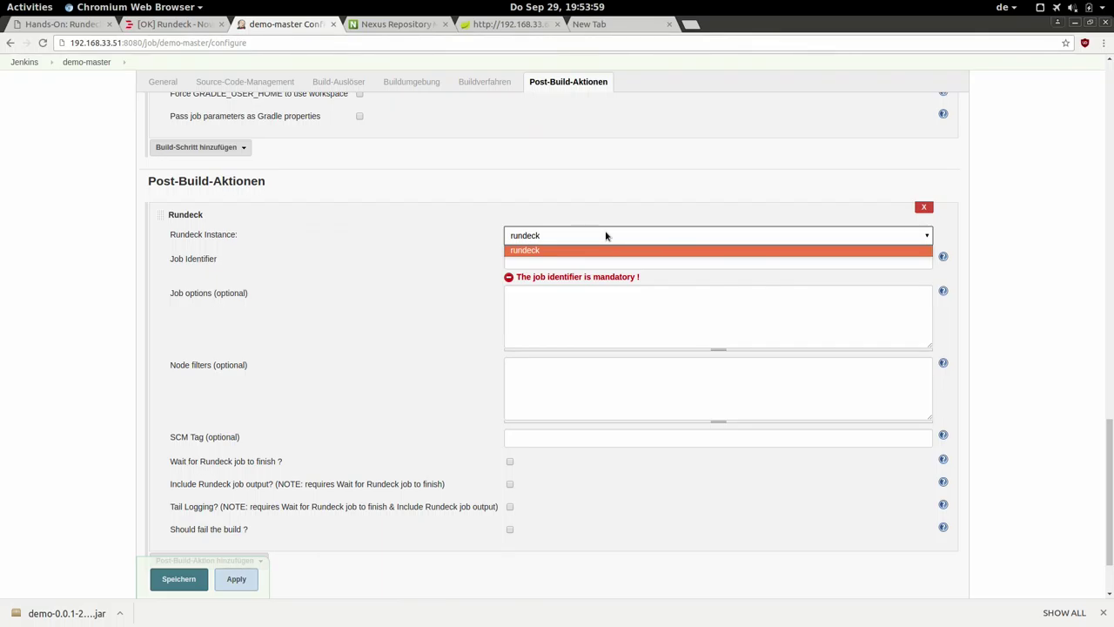
click(606, 235)
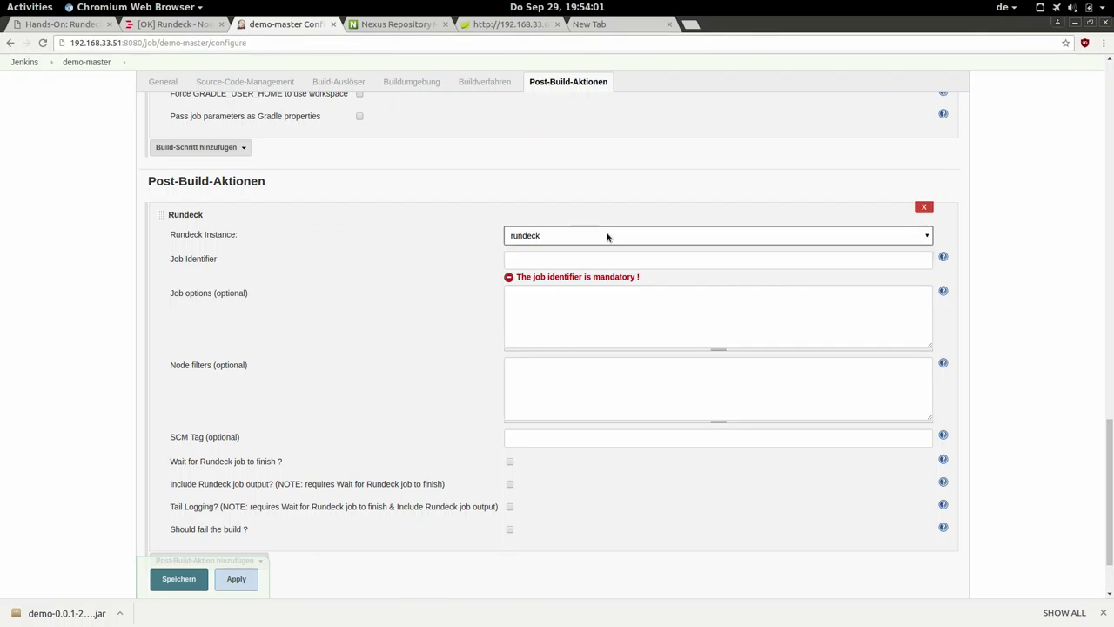
click(527, 258)
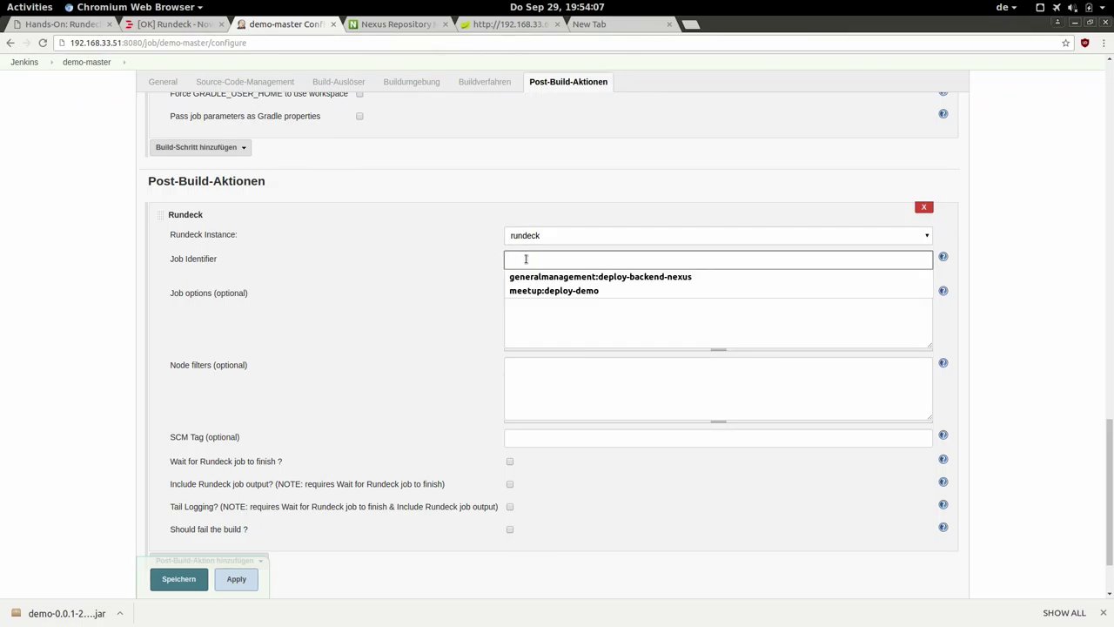
click(467, 267)
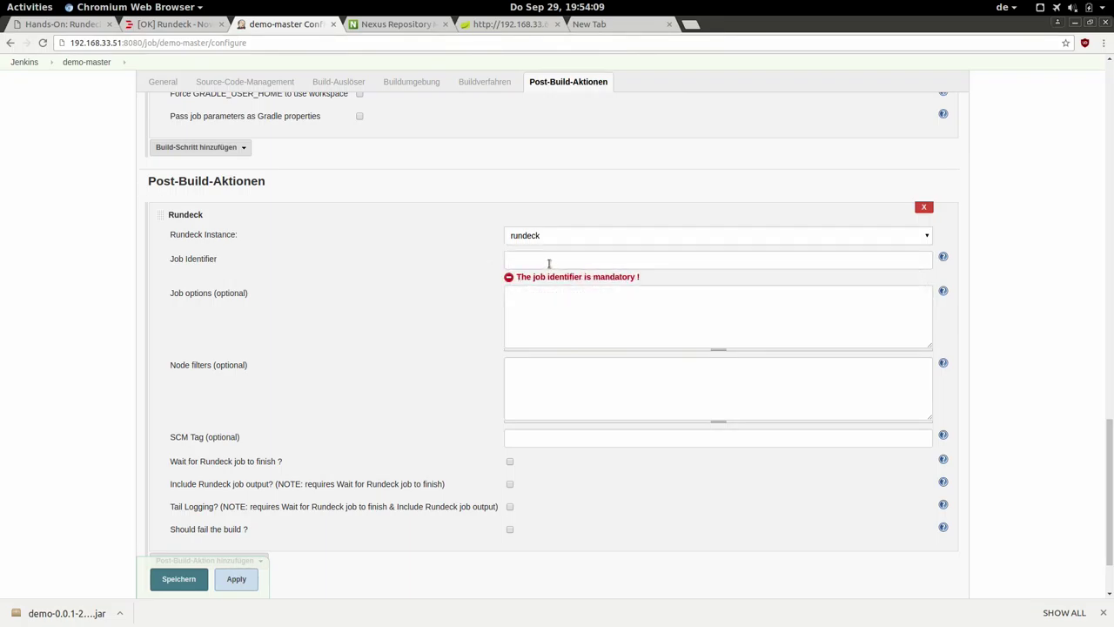
click(550, 264)
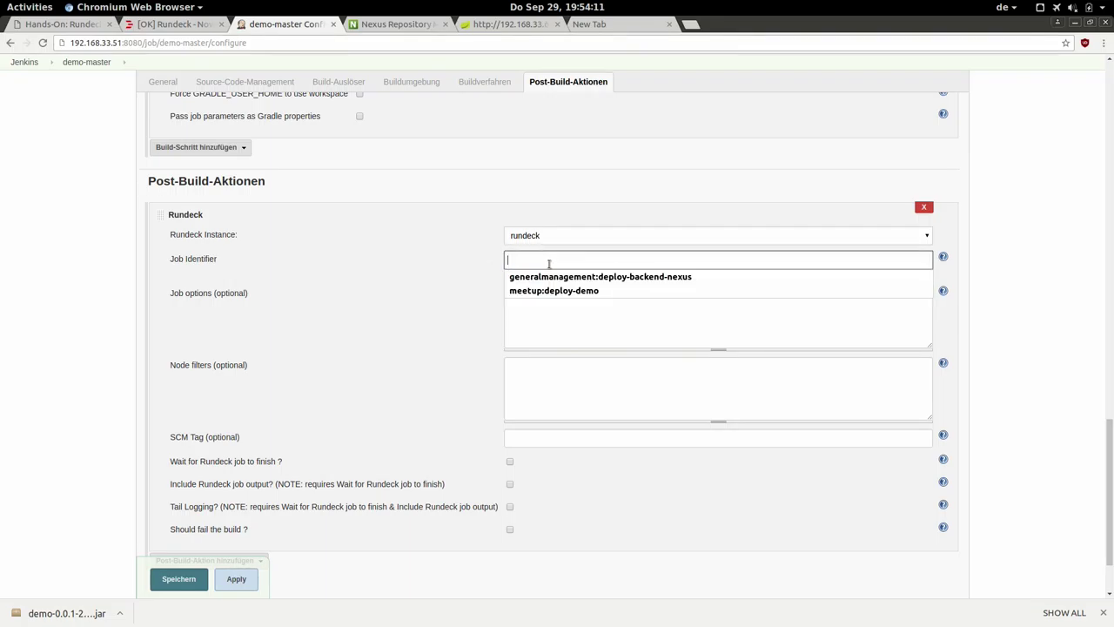
click(536, 291)
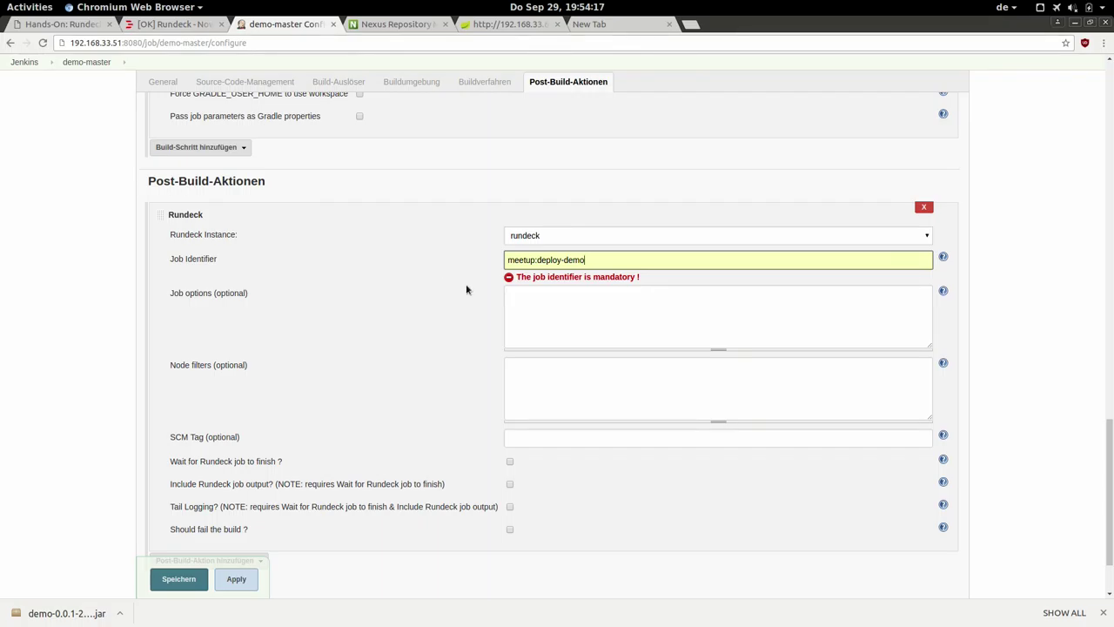
click(538, 301)
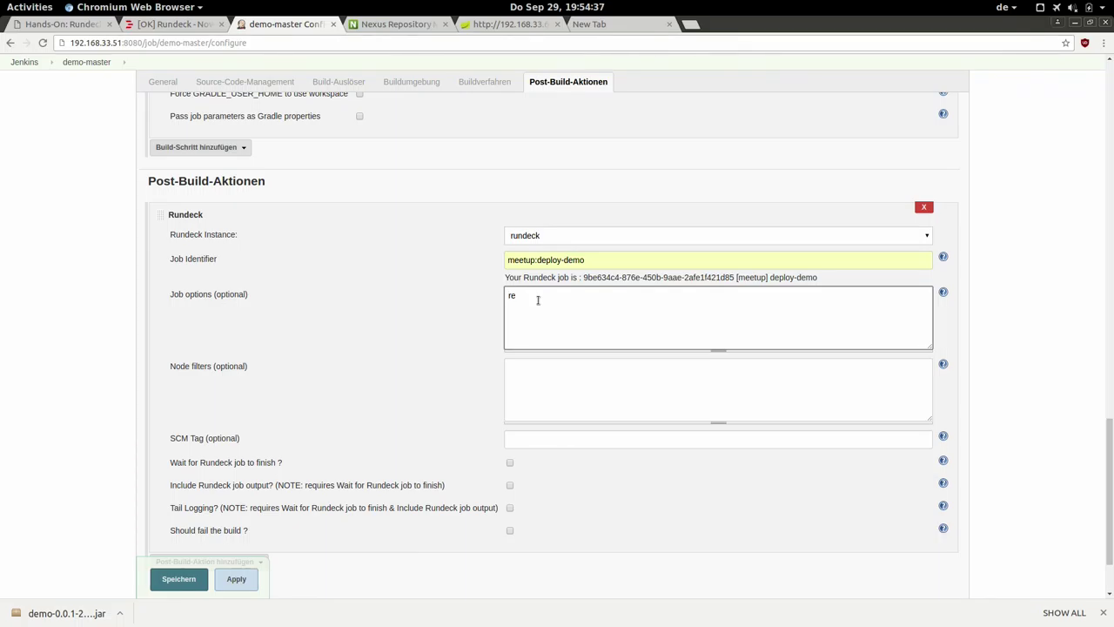
Enter job options repository=snapshots and node filter name: test.
text(itory=snapshots)
click(554, 392)
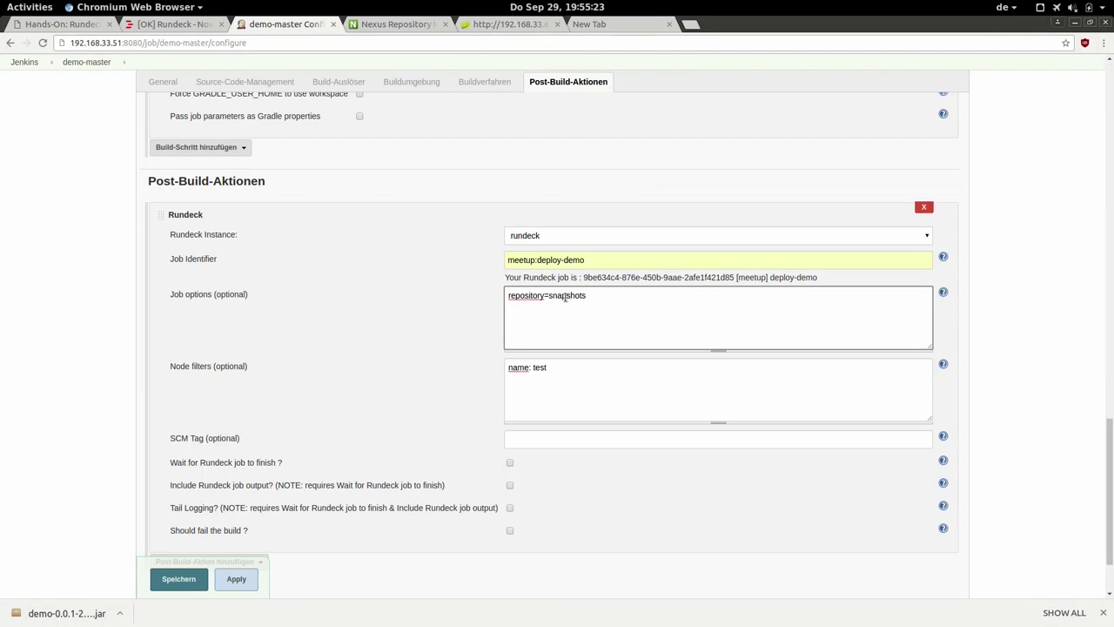
double_click(564, 296)
click(546, 375)
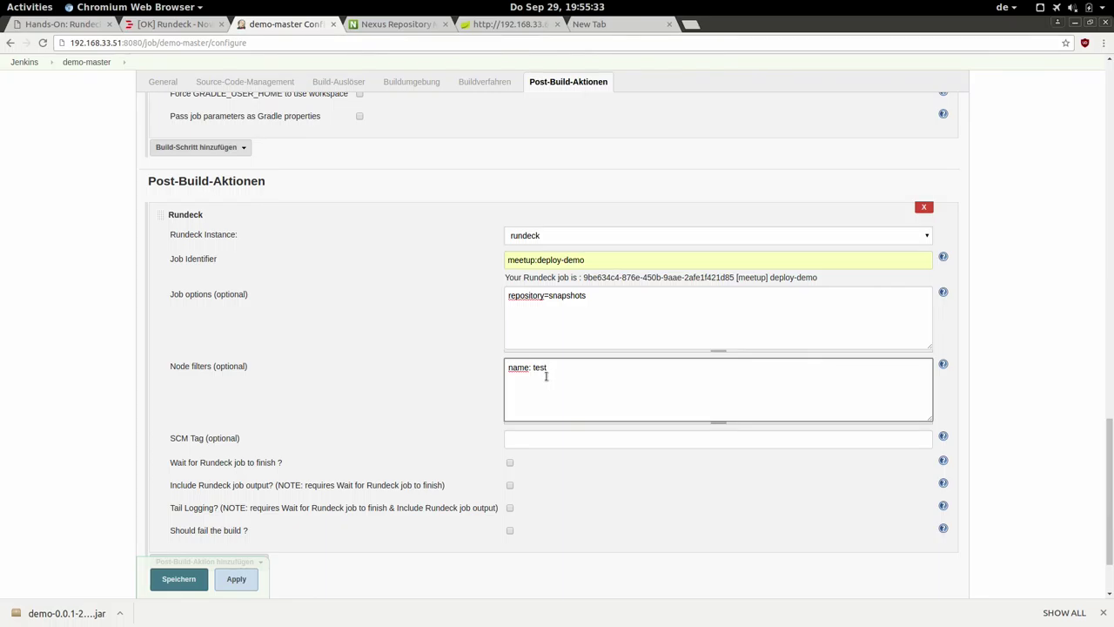
Make the build wait for the Rundeck job to finish, then save the configuration.
click(509, 466)
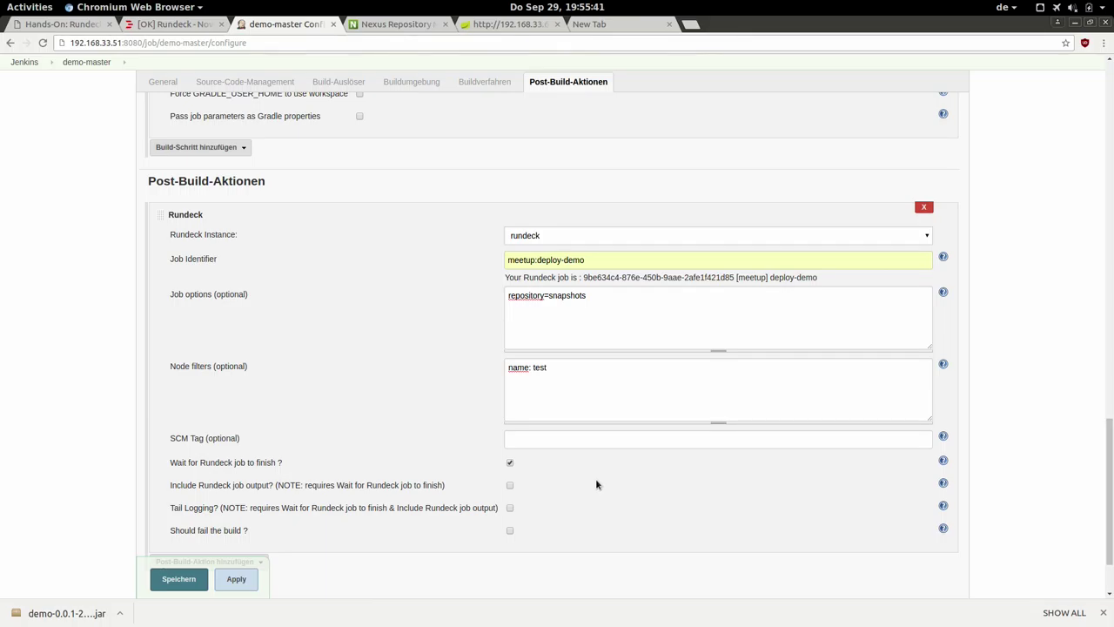
scroll(1112, 496, down, 2)
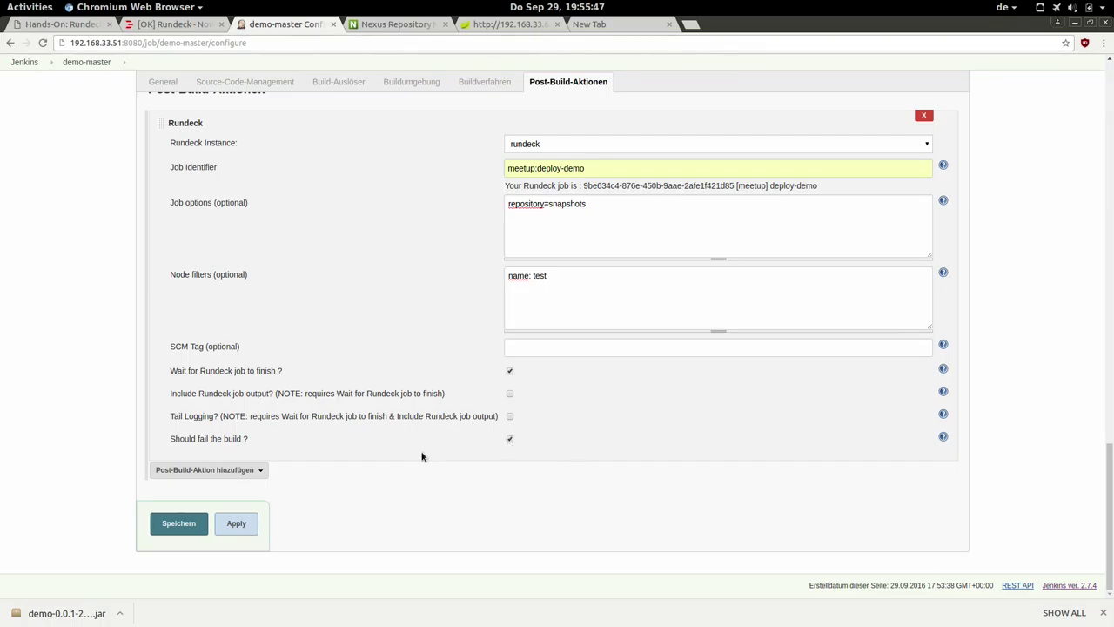
click(163, 523)
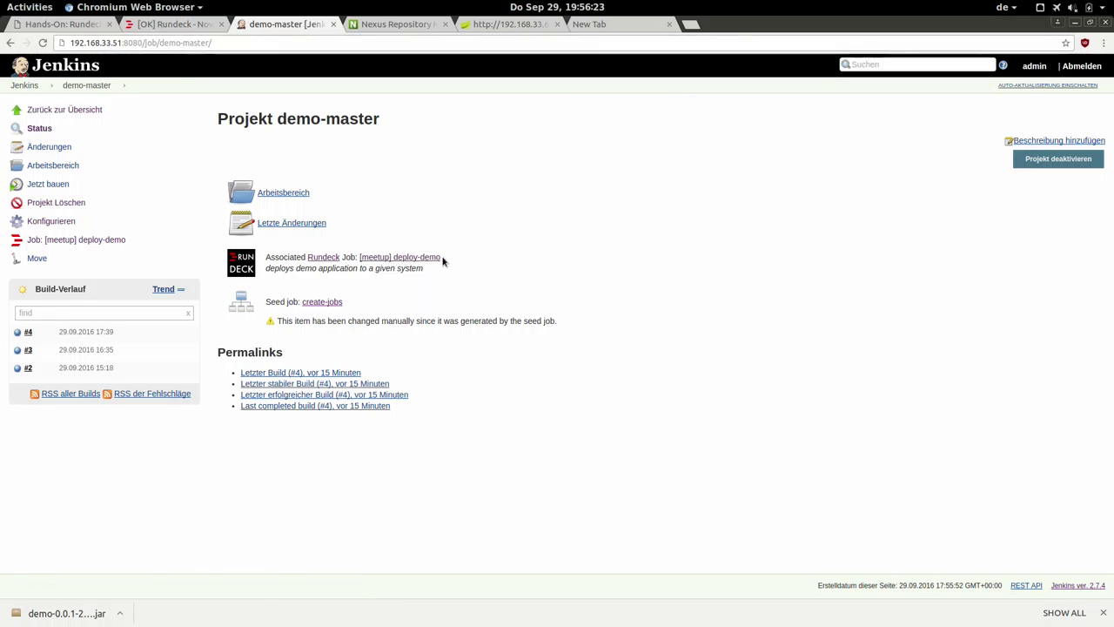
Schedule a new demo-master build and reload the project page.
triple_click(378, 270)
click(380, 281)
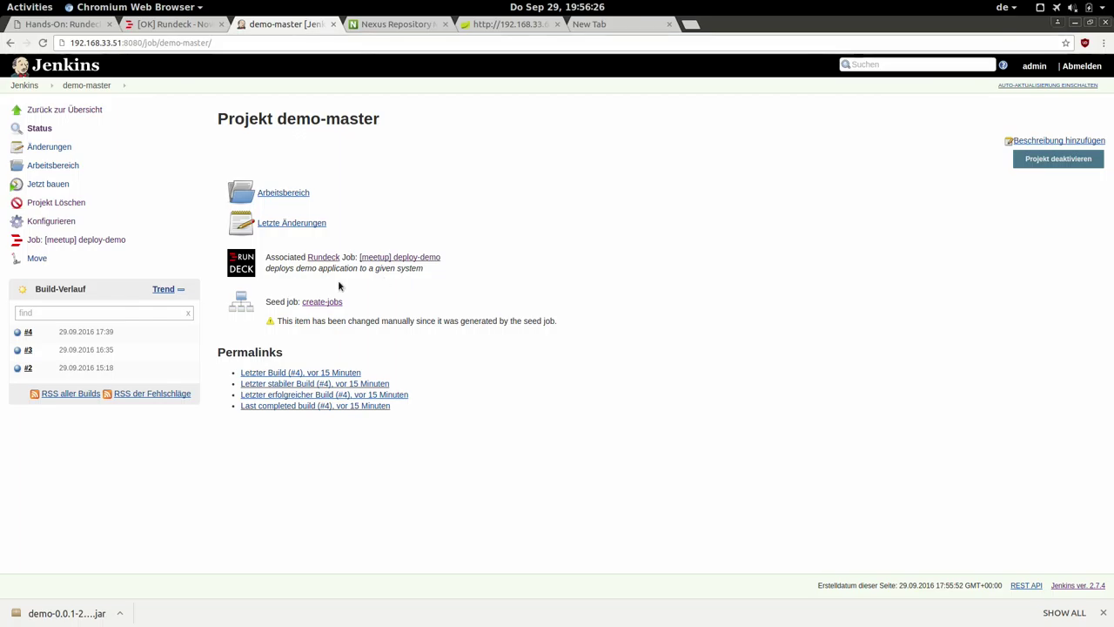
click(32, 185)
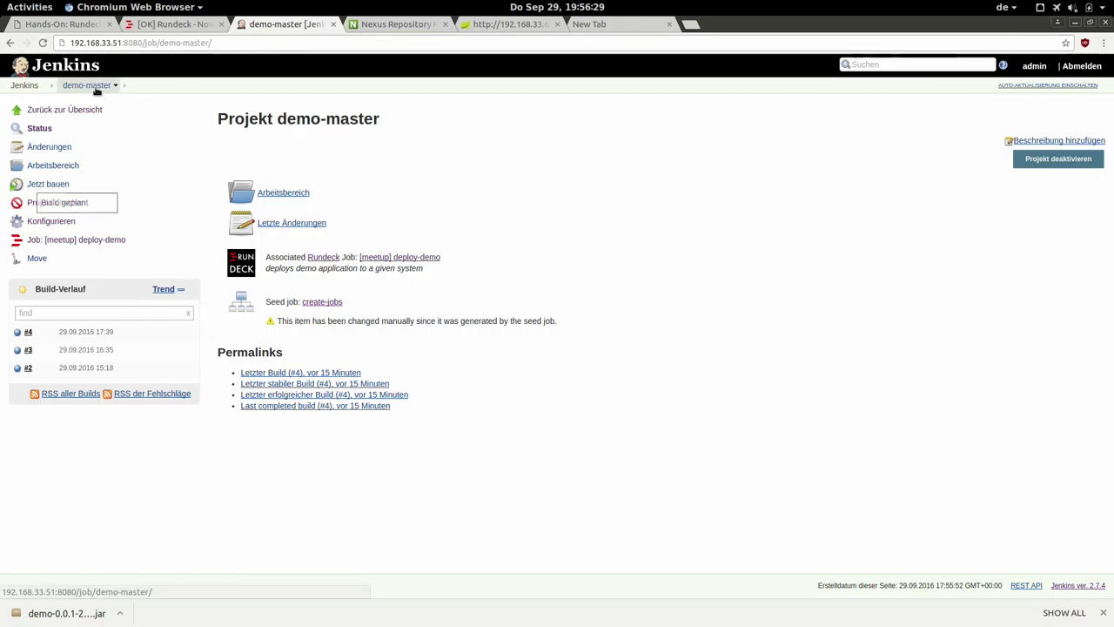
click(96, 88)
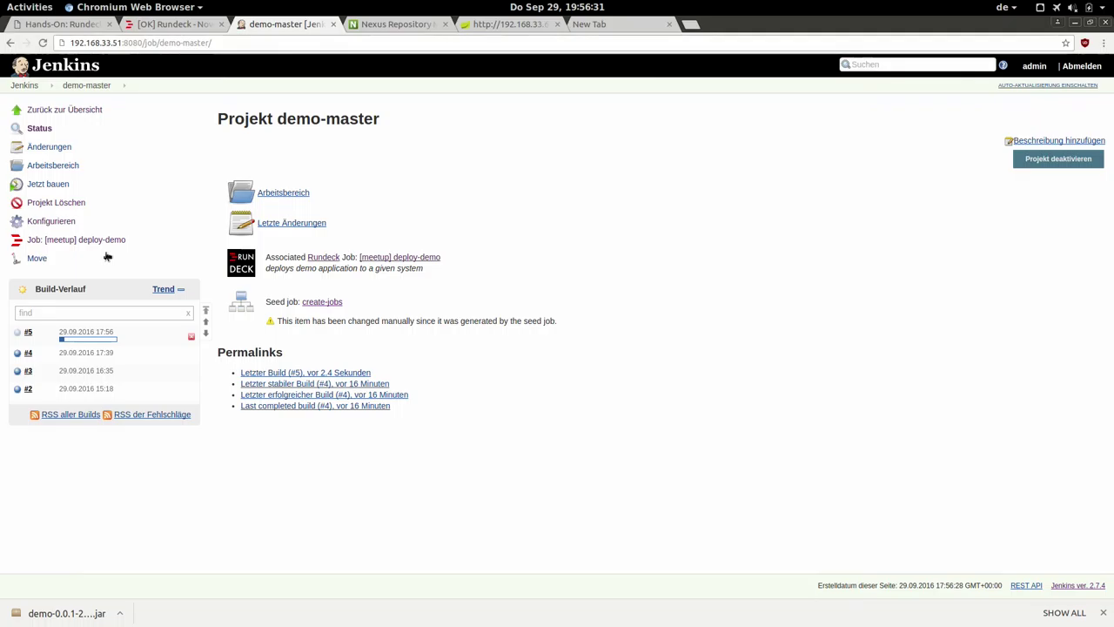
Check build #5's console output, then view the meetup project's activity in Rundeck.
click(84, 335)
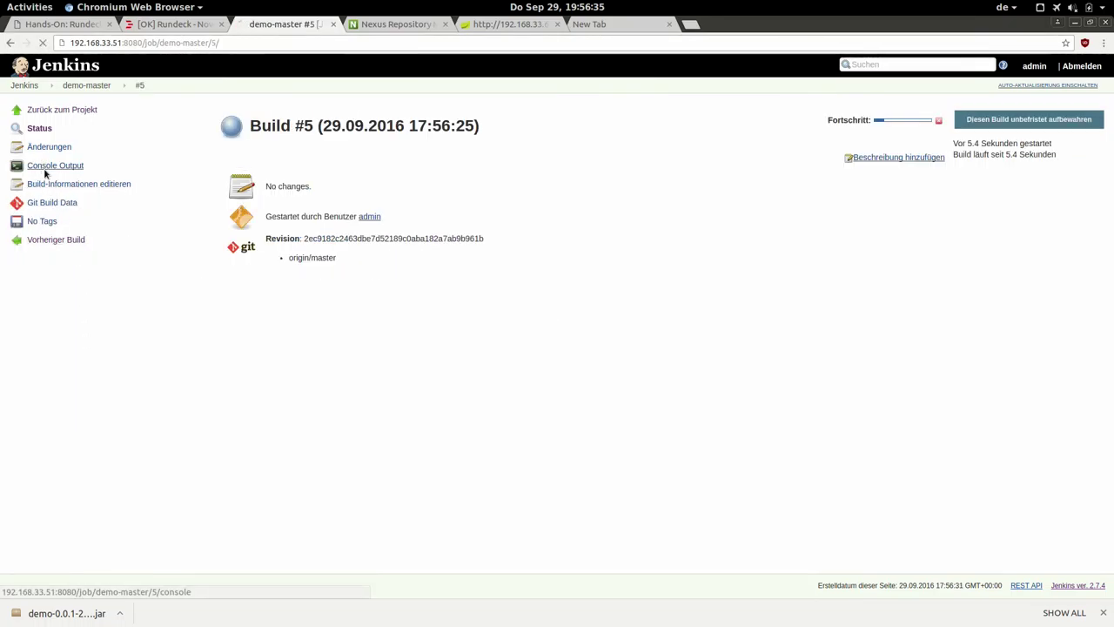
click(51, 167)
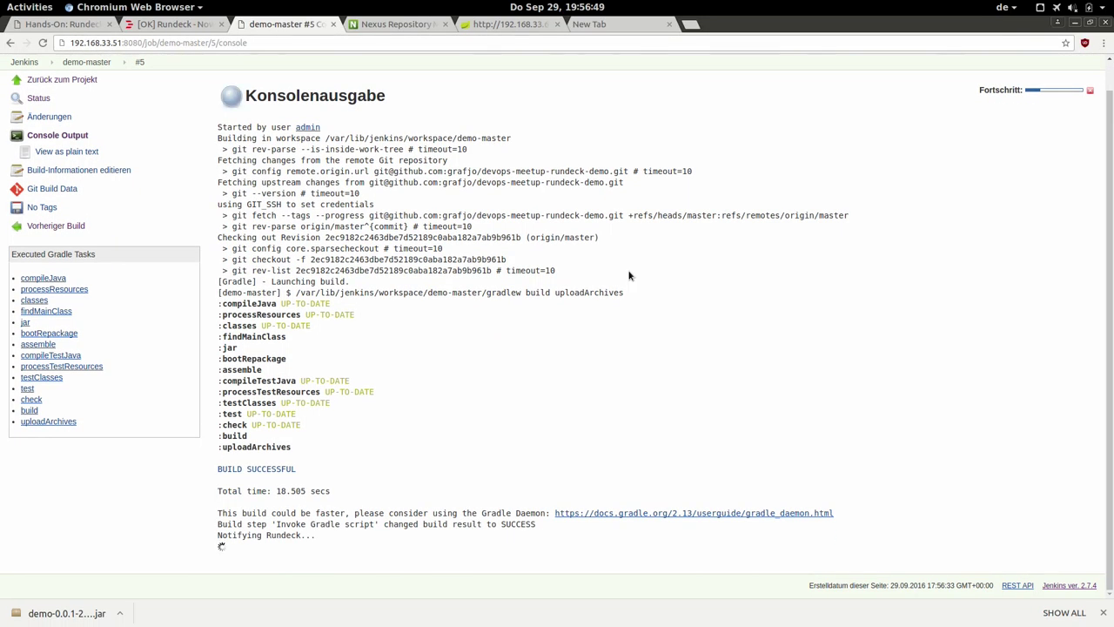
click(166, 24)
scroll(318, 102, up, 3)
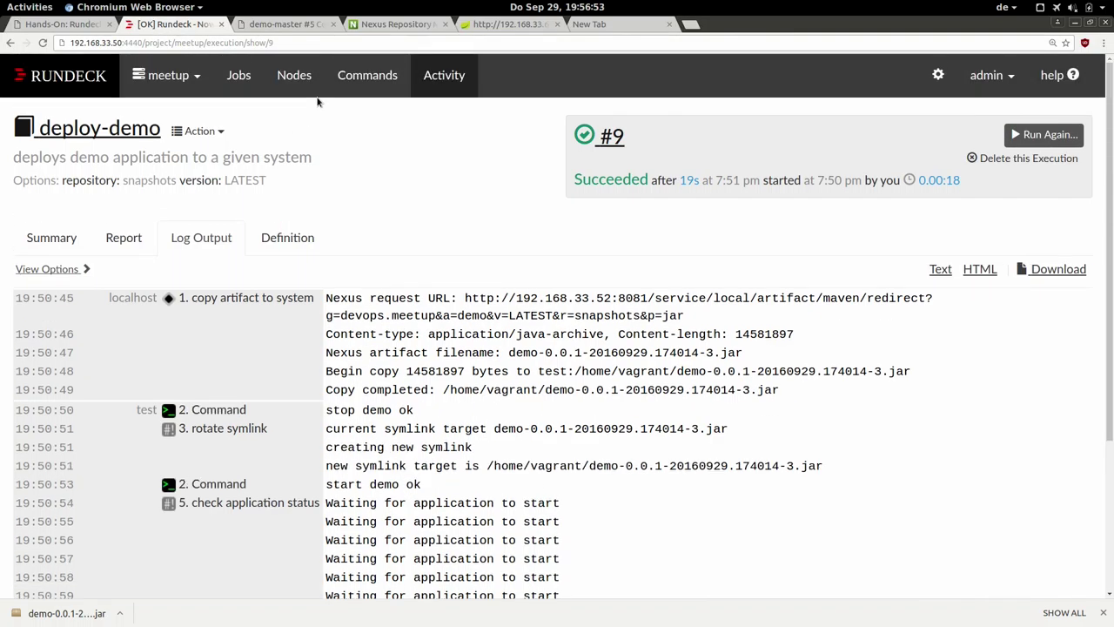
click(427, 85)
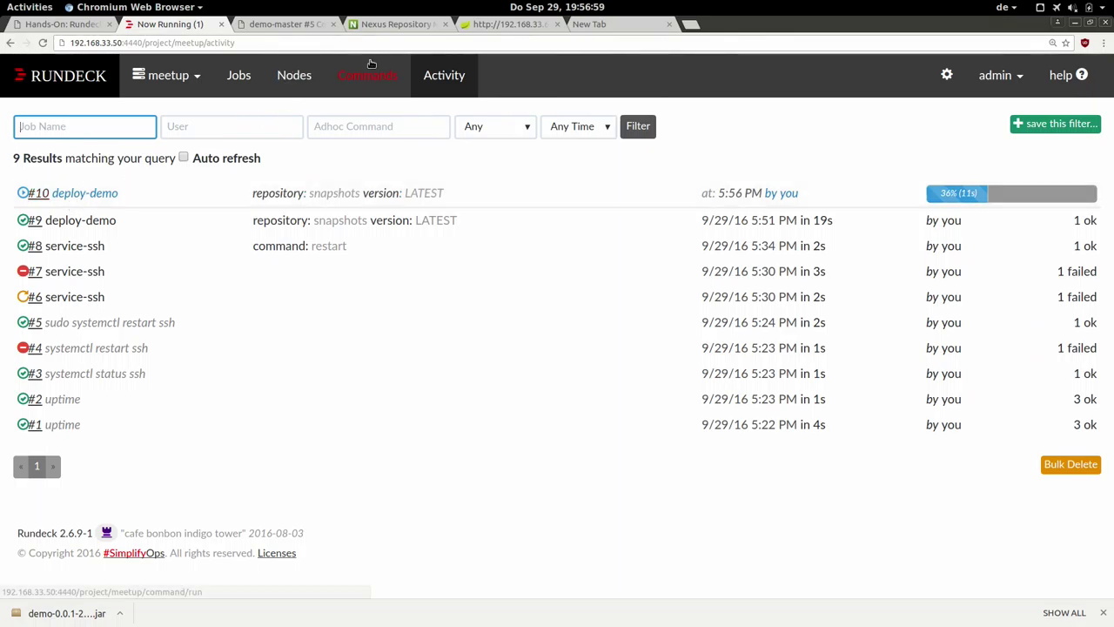
Return to the Jenkins build #5 console log while execution #10 completes.
click(299, 27)
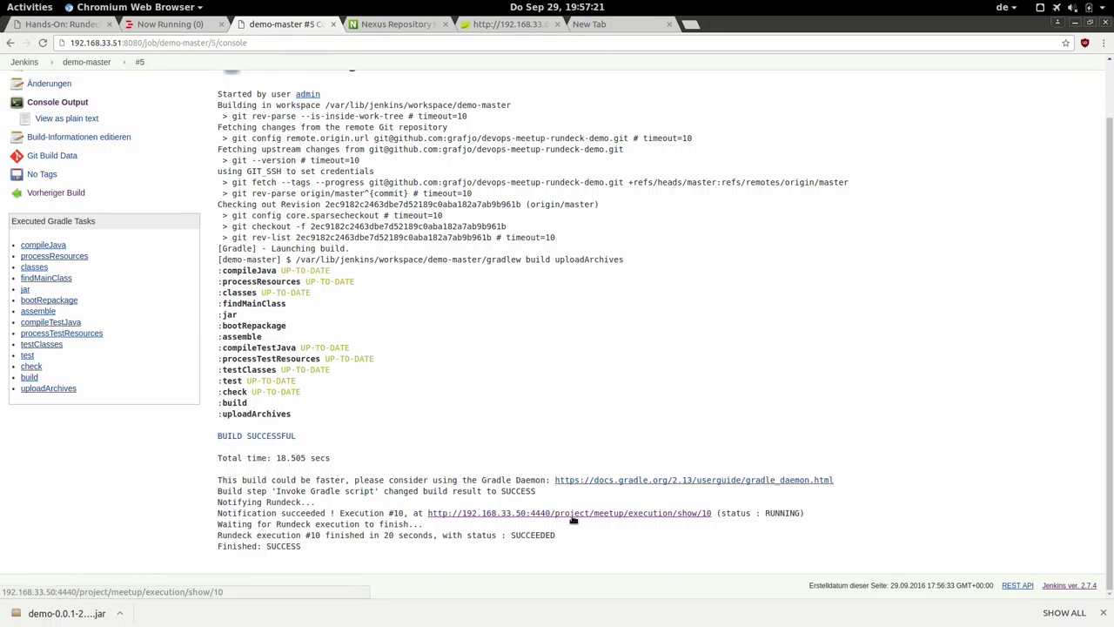
Open execution #10 in a new tab to check its log, then revisit the demo-master page.
right_click(703, 516)
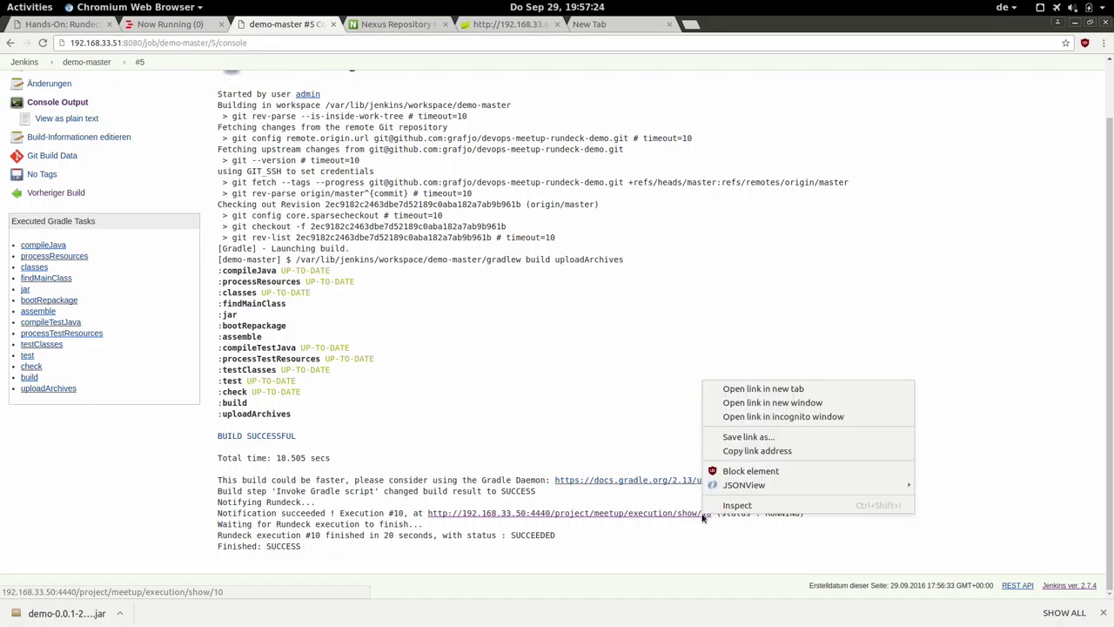
click(717, 385)
click(413, 26)
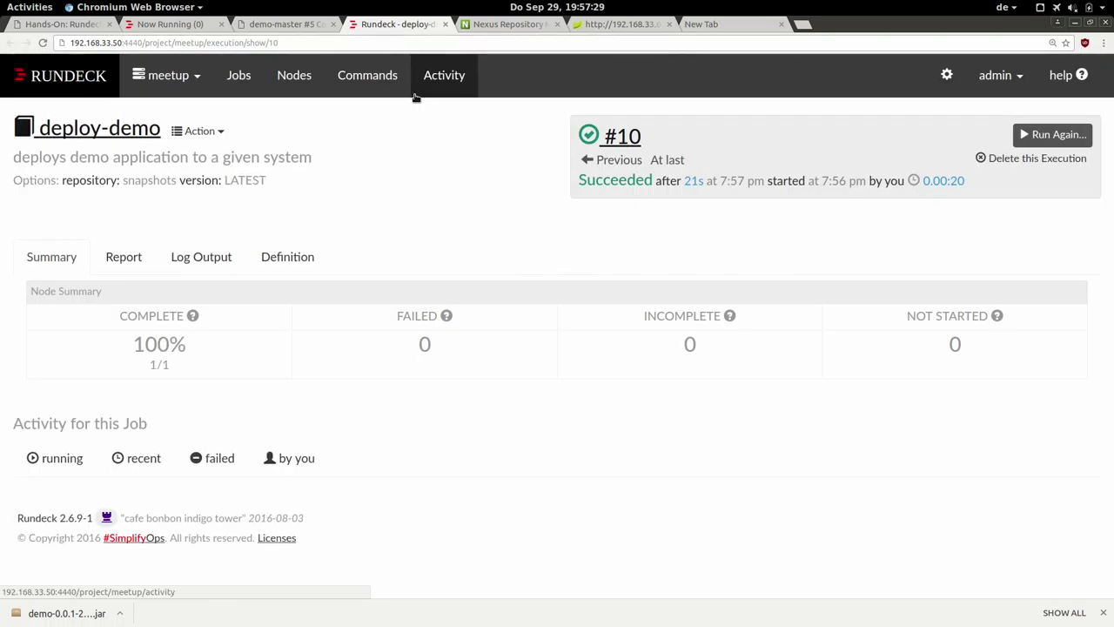
click(191, 258)
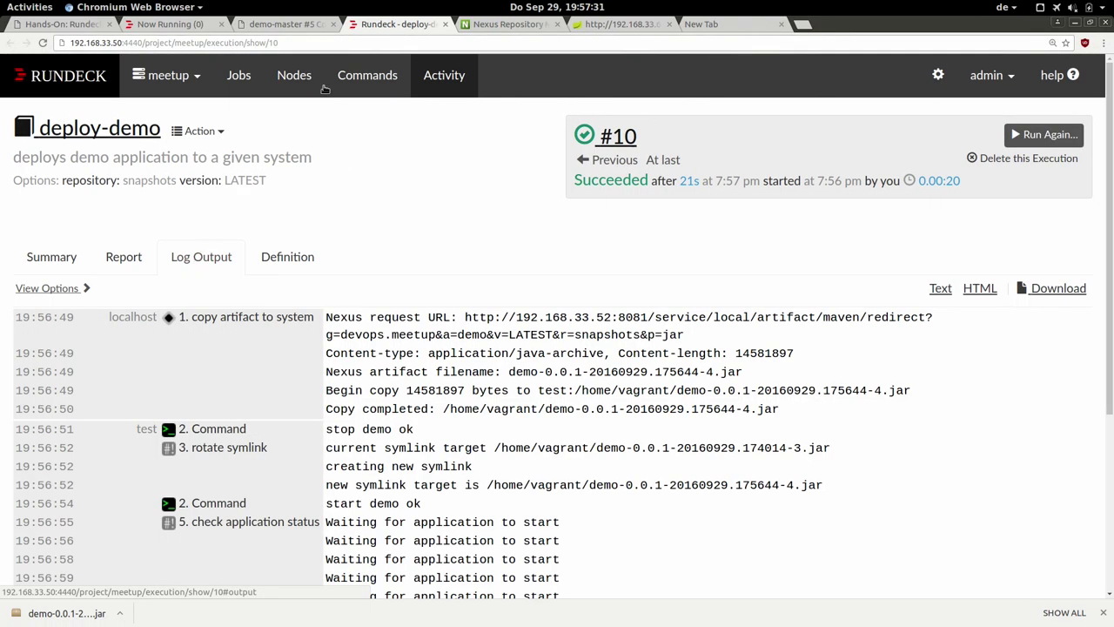
click(301, 24)
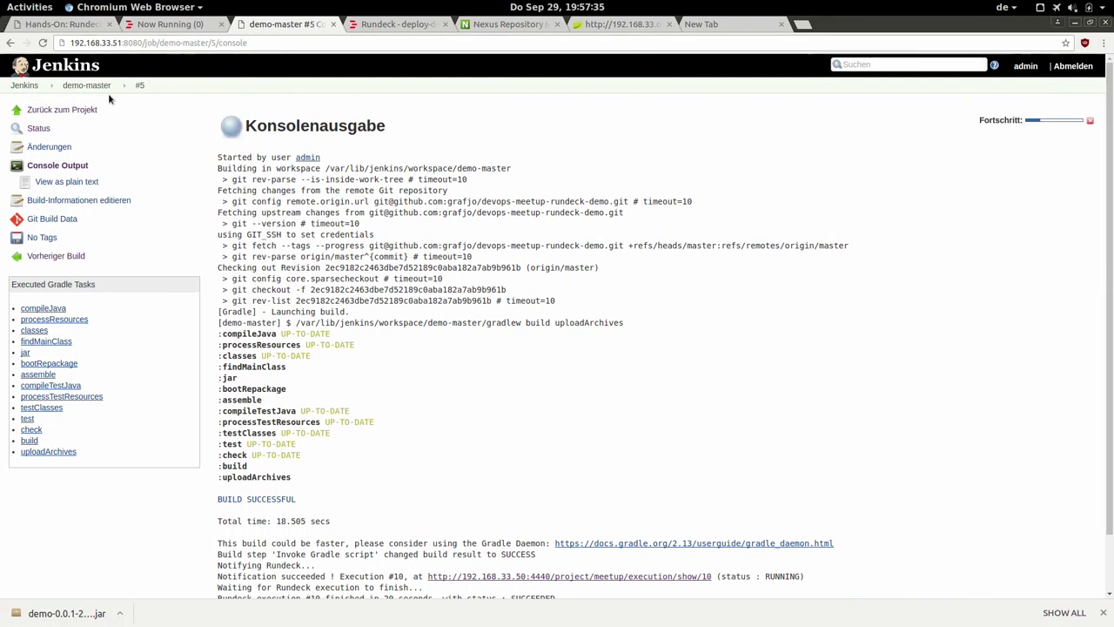
click(91, 88)
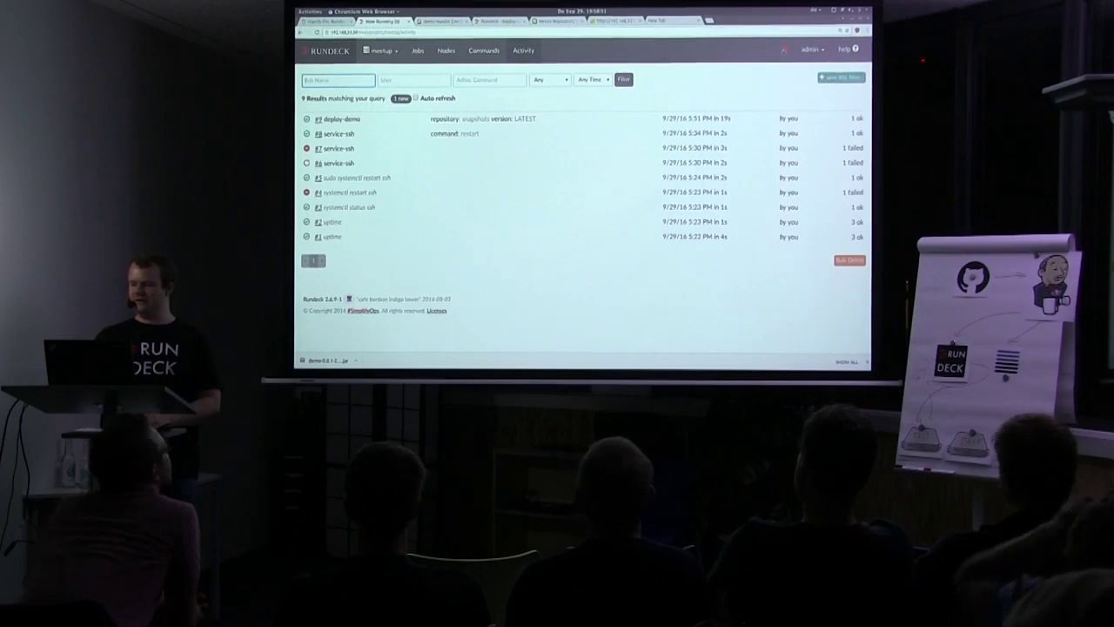
Log out of Rundeck and sign in as the junior user, dismissing the save-password prompt.
click(784, 50)
click(808, 50)
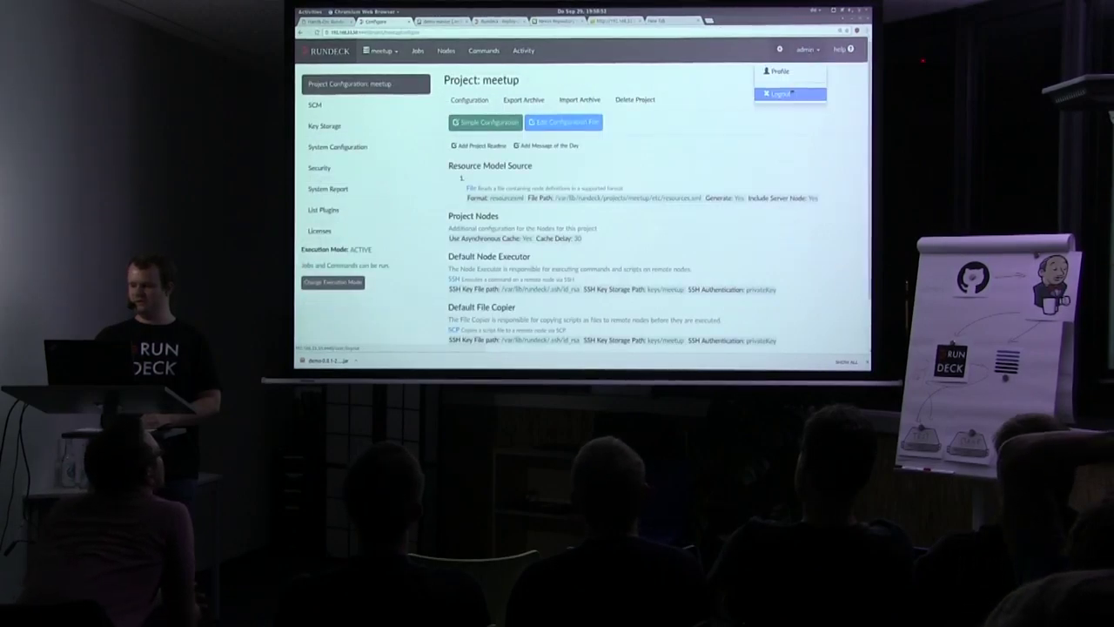
click(782, 93)
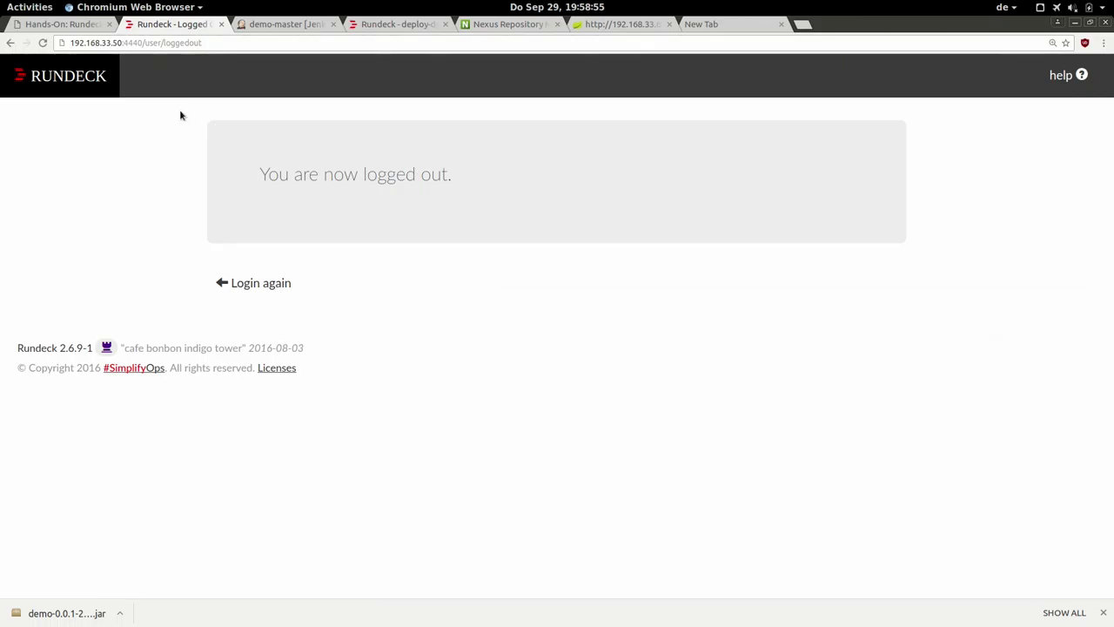
click(61, 61)
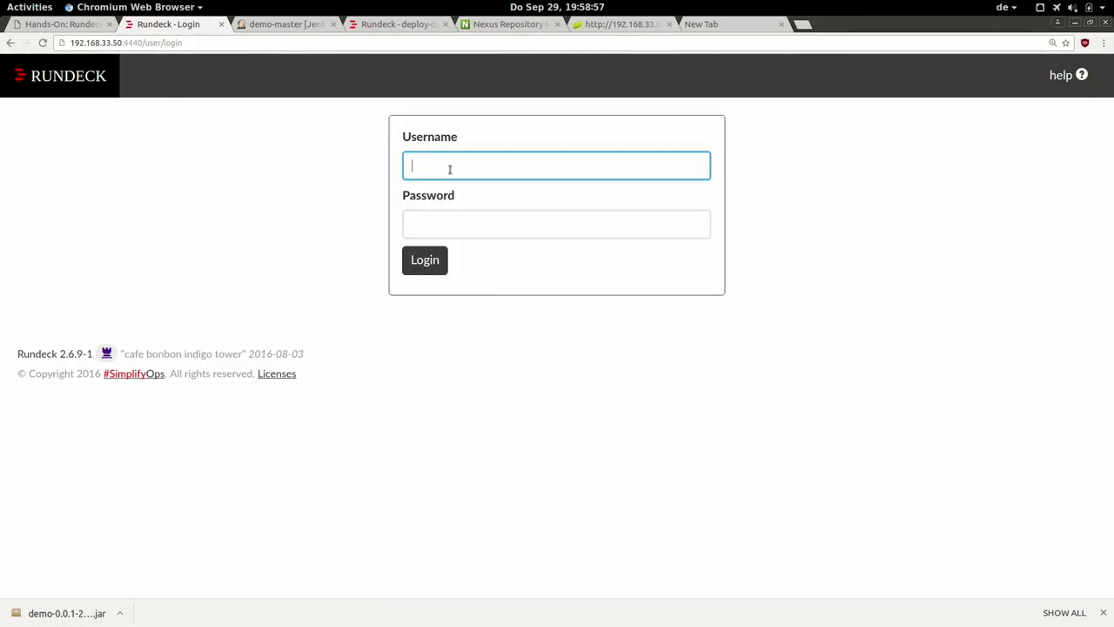
text(ad)
key(BackSpace)
key(BackSpace)
text(junior)
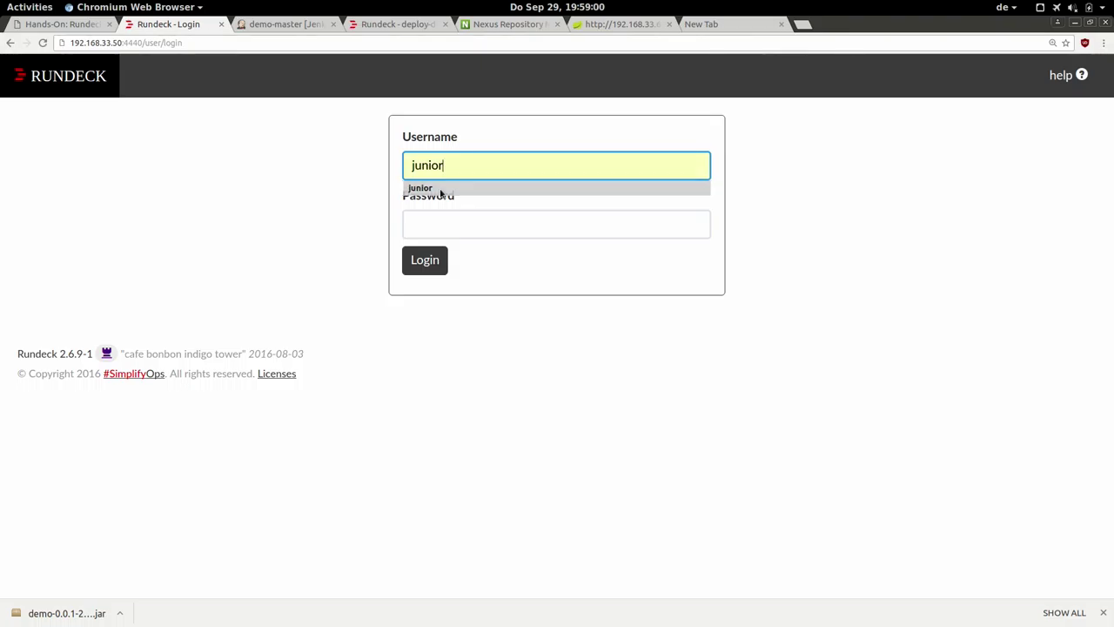
click(442, 190)
click(442, 228)
text(j)
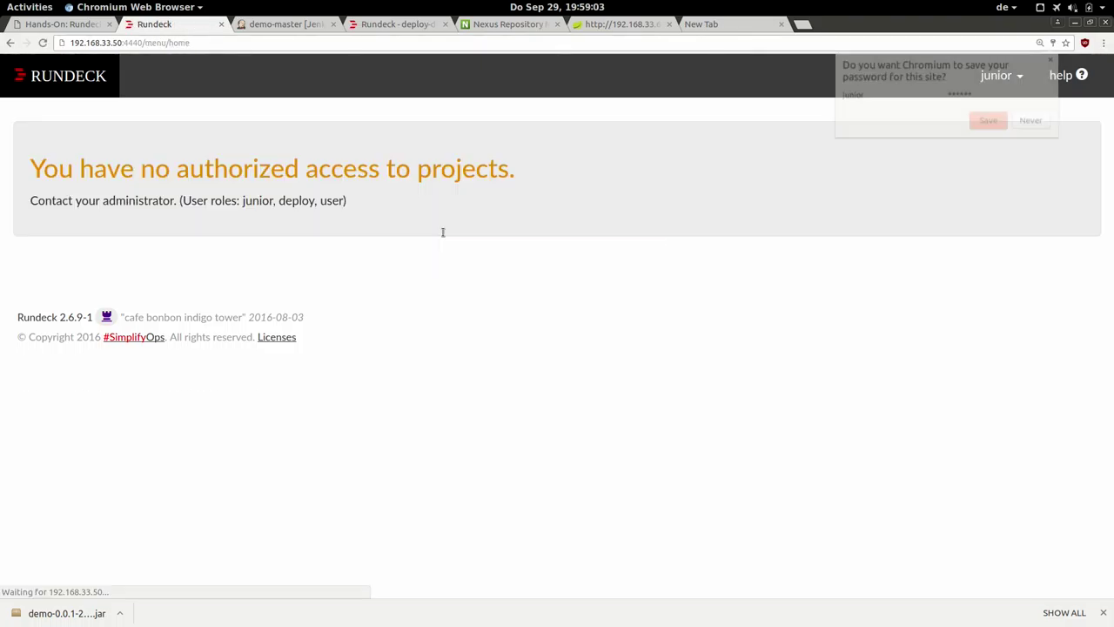
click(612, 242)
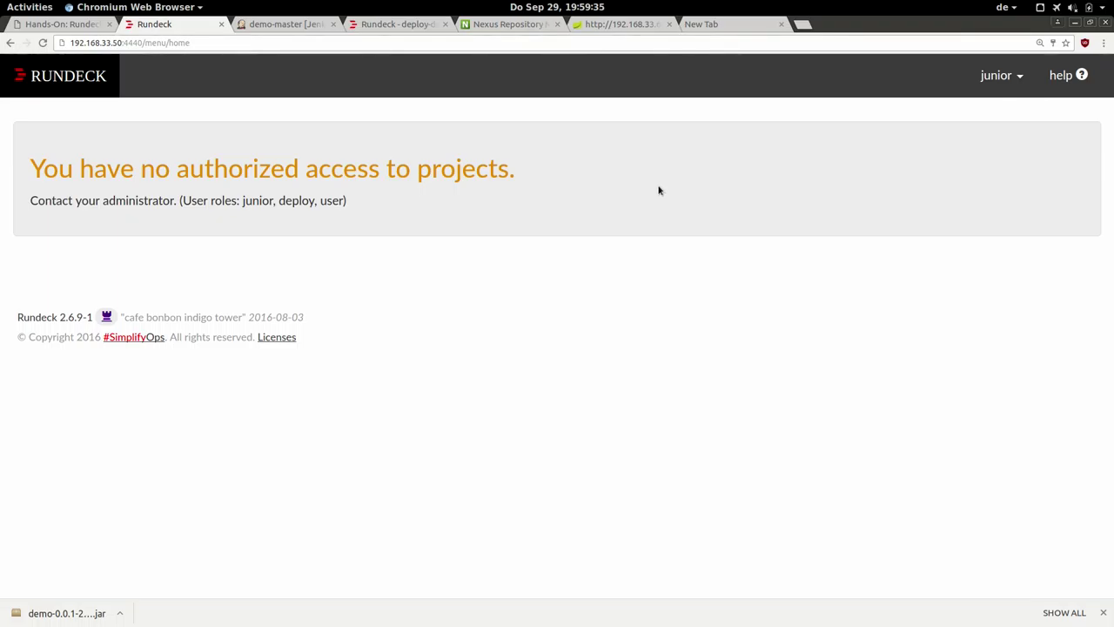
Highlight the 'You have no authorized access to projects.' message, then deselect it.
drag(520, 169, 90, 147)
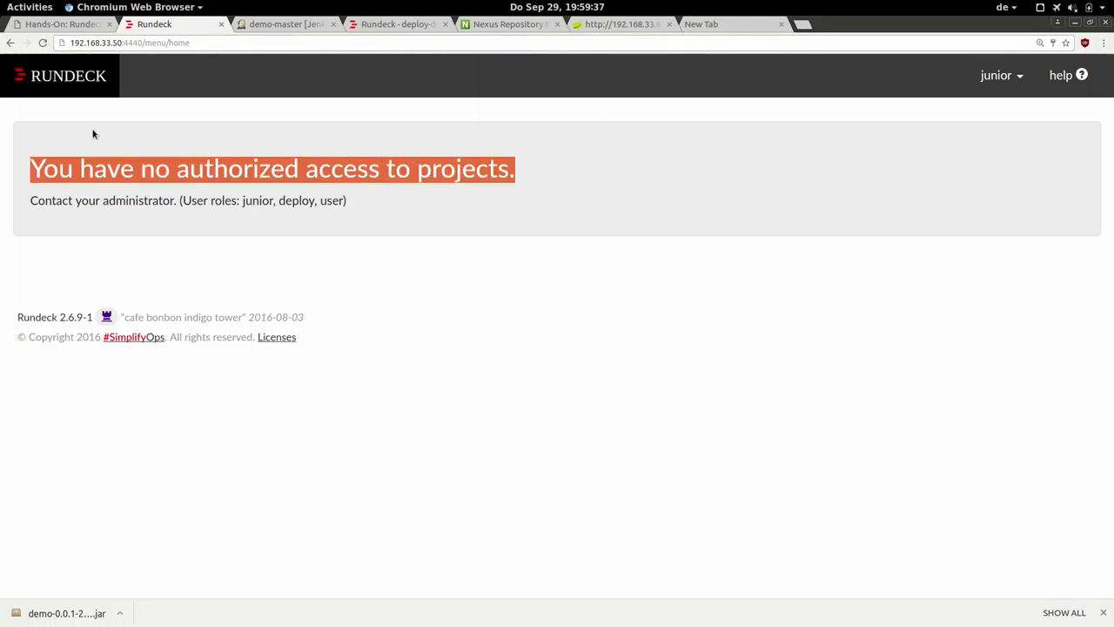
click(92, 134)
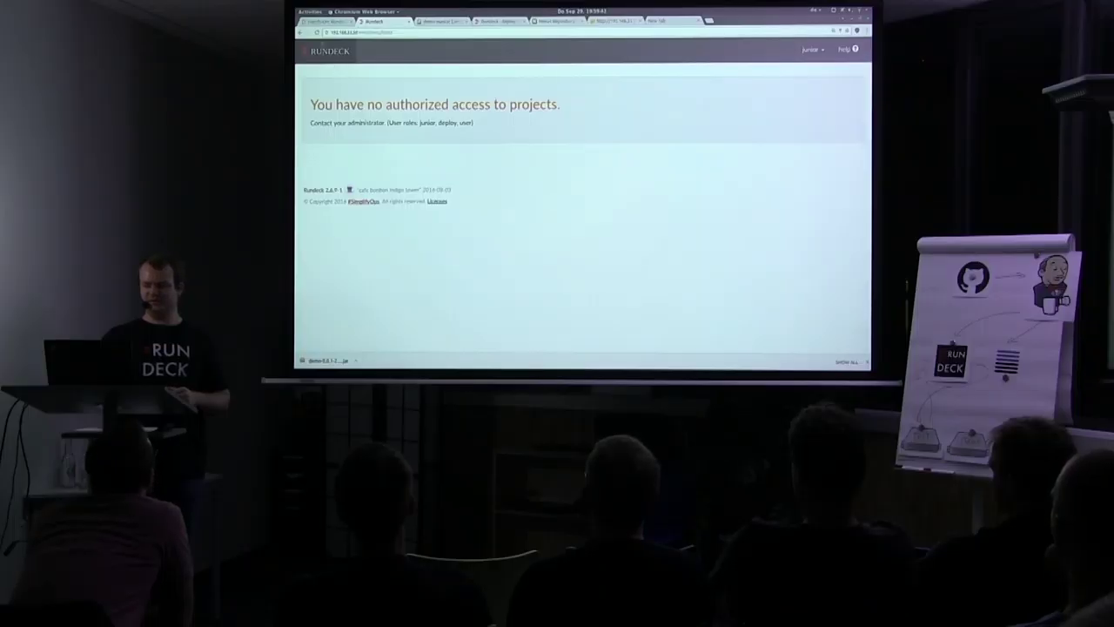
key(super)
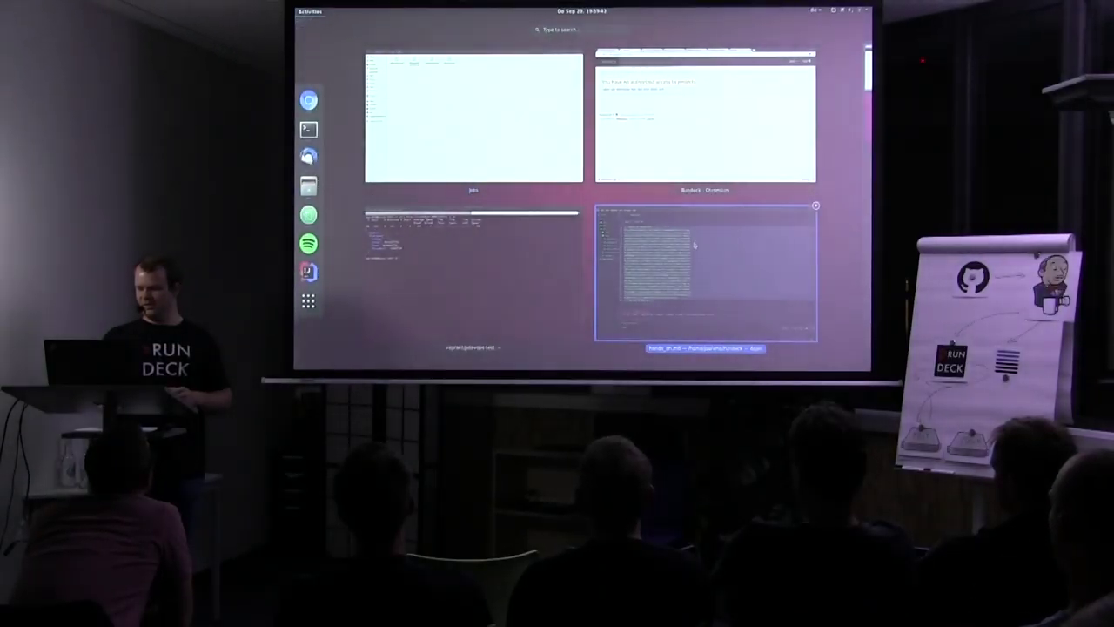
Run the rd-acl command appending meetup project read access to deploy.aclpolicy.
click(603, 305)
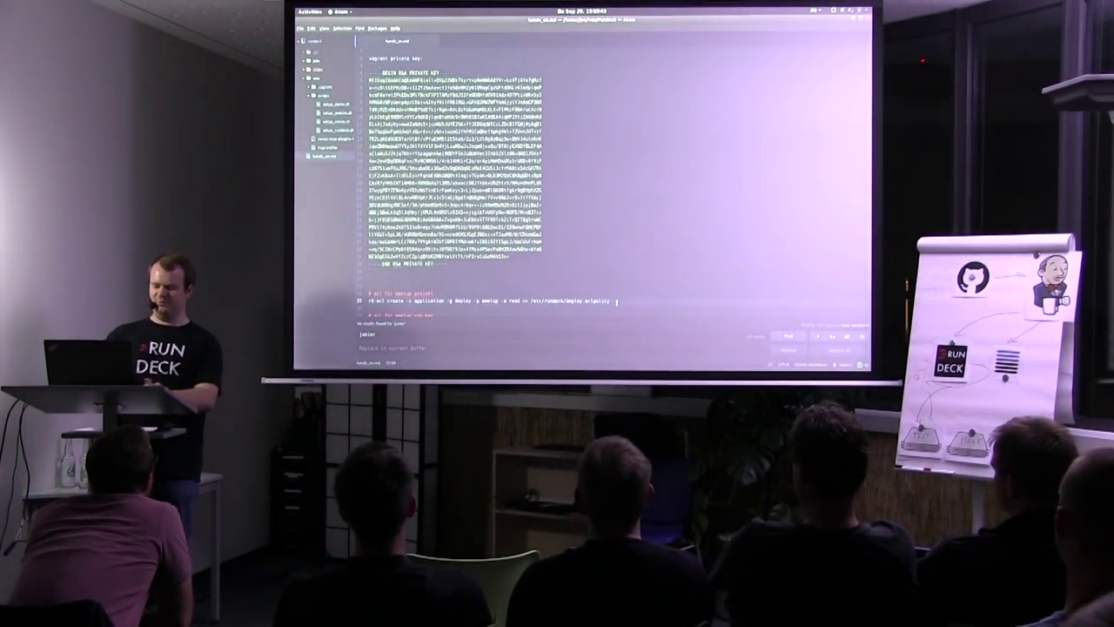
click(616, 302)
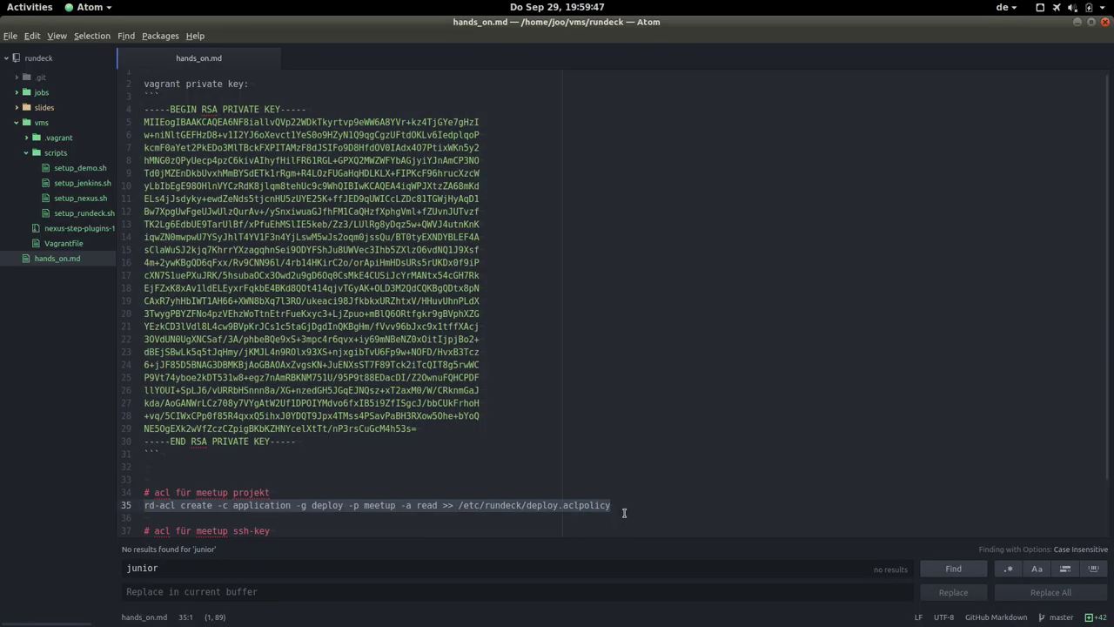
key(alt+Tab)
key(alt+Tab)
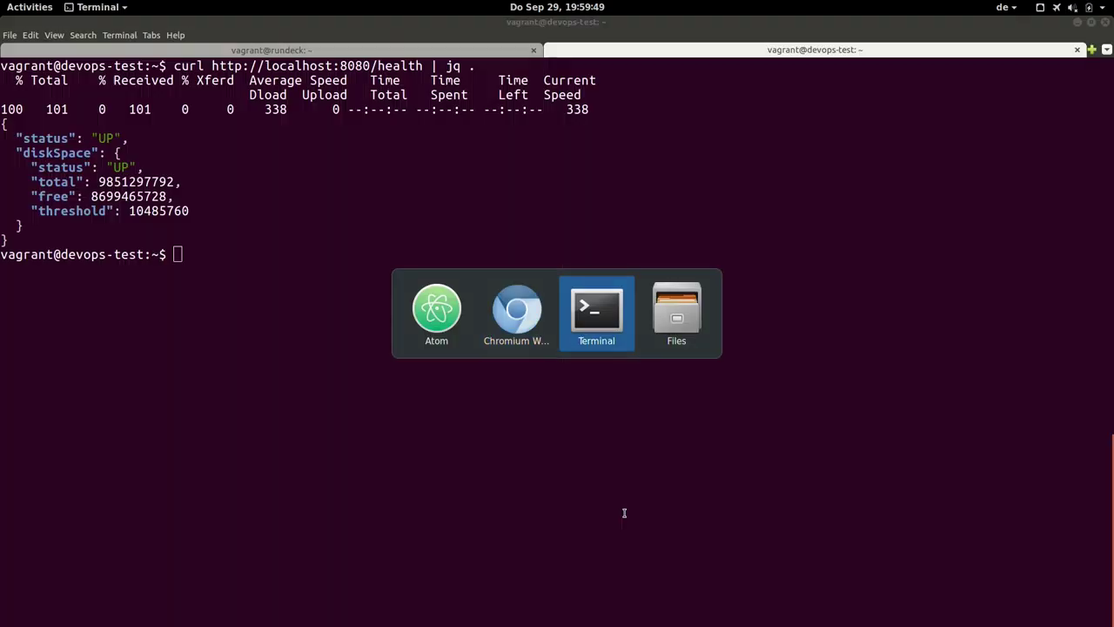
key(ctrl+d)
key(ctrl+d)
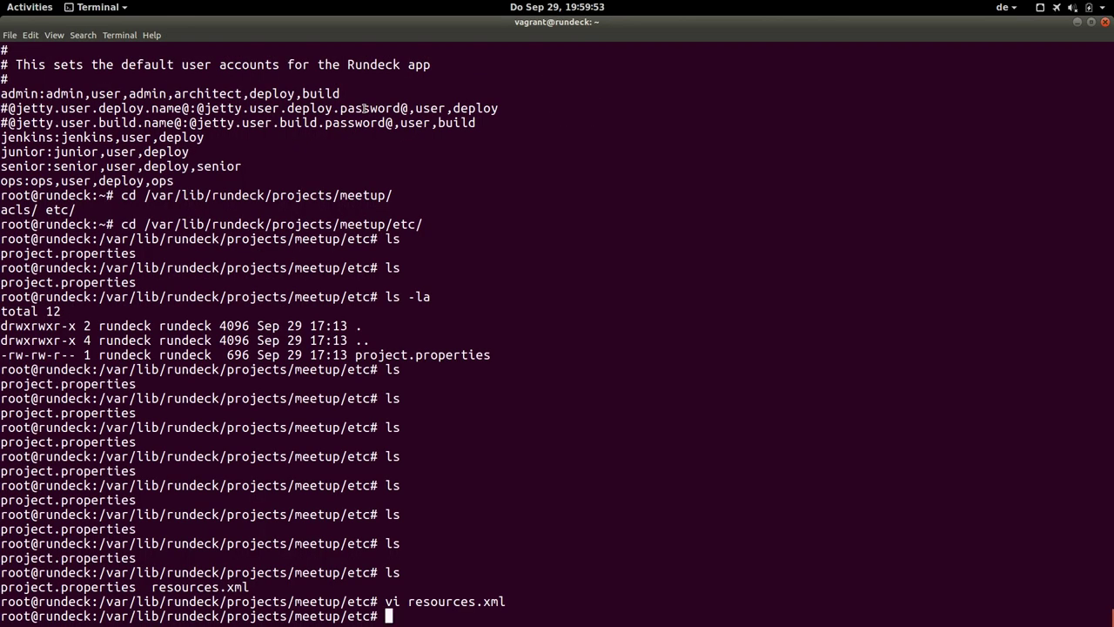
text(rd-acl create -c application -g deploy -p meetup -a read >> /etc/rundeck/deploy.aclpolicy)
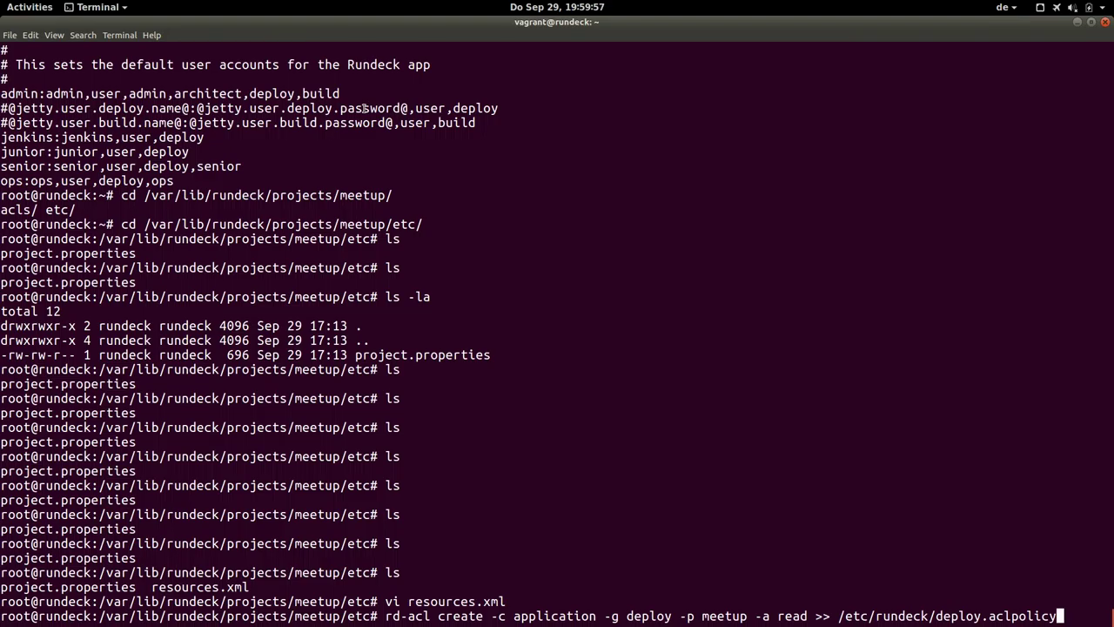
key(Return)
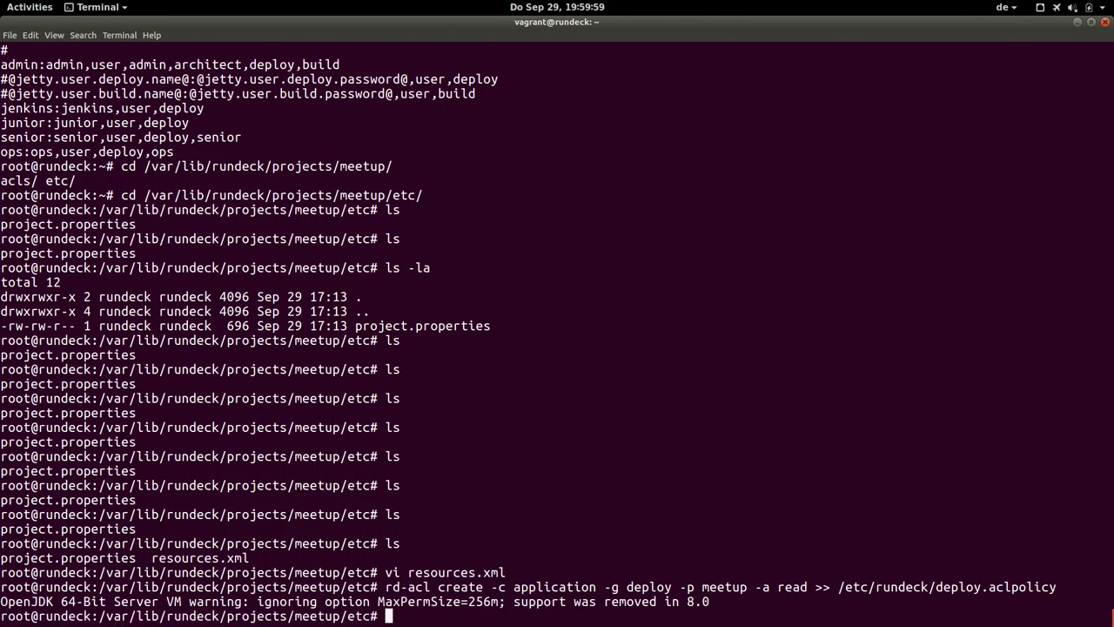
Copy and run the rd-acl command appending the meetup ssh-key access rule.
key(alt+Tab)
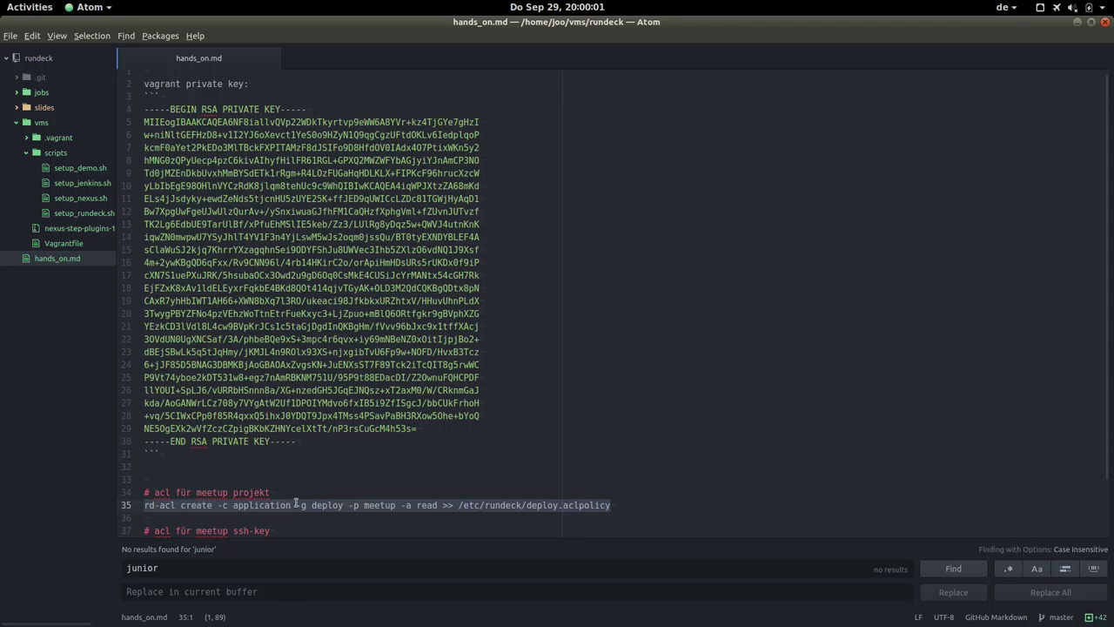
click(296, 505)
key(Down)
key(Down)
key(Down)
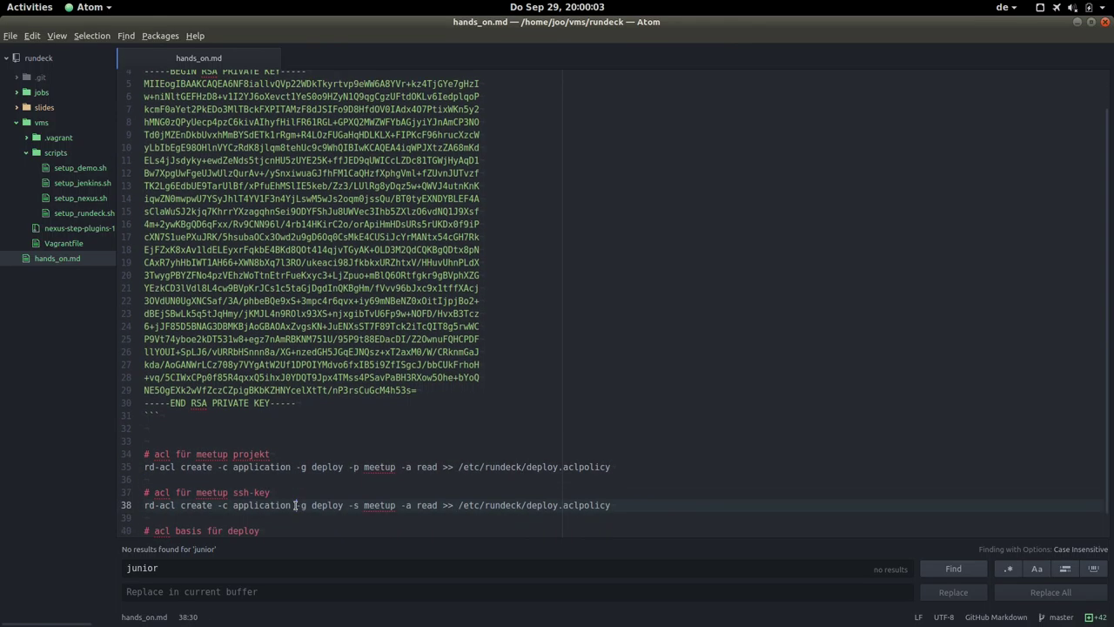
key(End)
key(shift+Home)
key(ctrl+c)
key(alt+Tab)
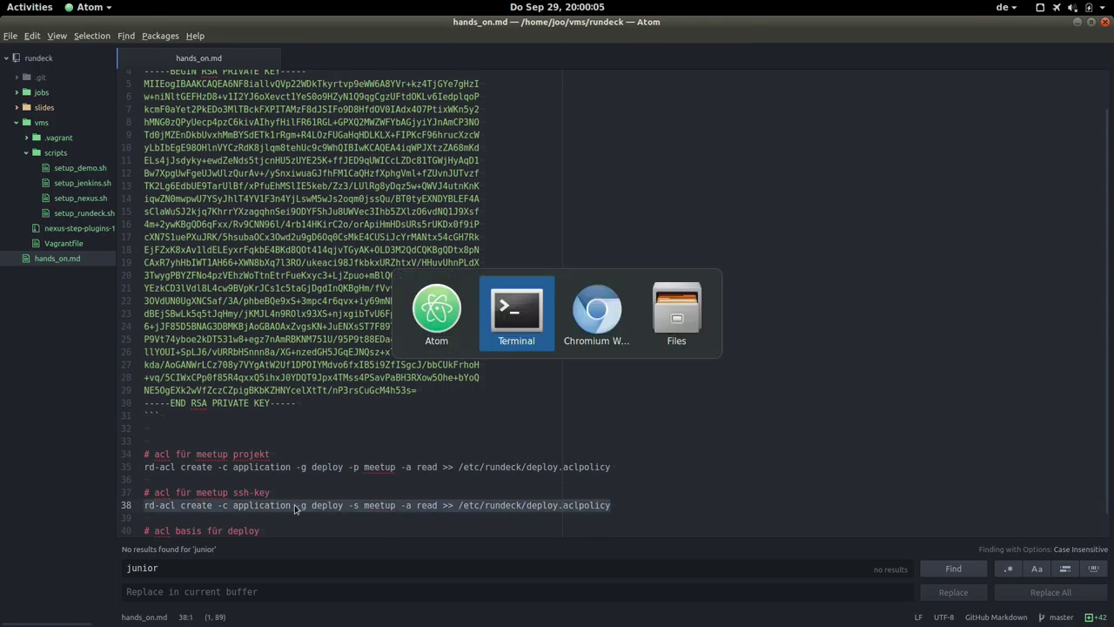
key(ctrl+shift+v)
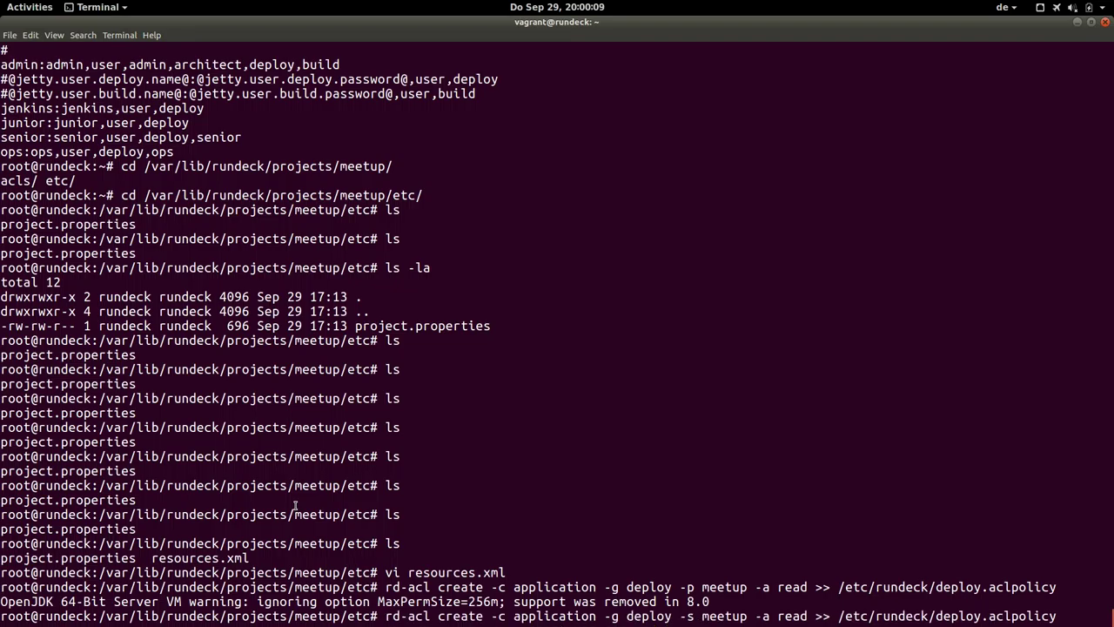
key(Return)
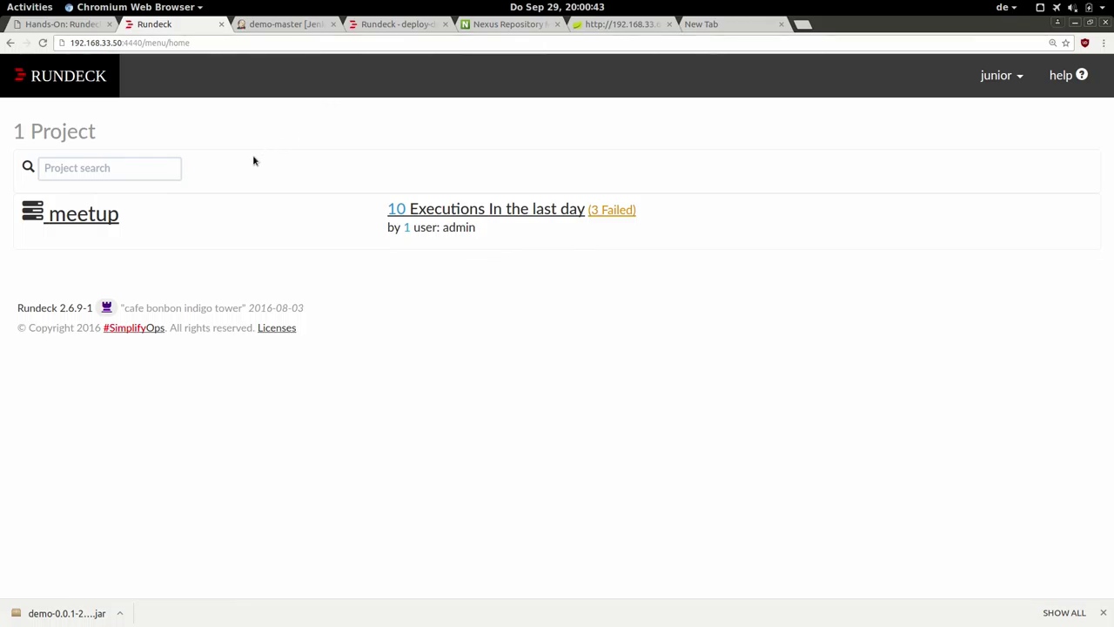
As junior, browse the meetup project's Nodes with filter .*, then its Activity and Jobs lists.
click(92, 220)
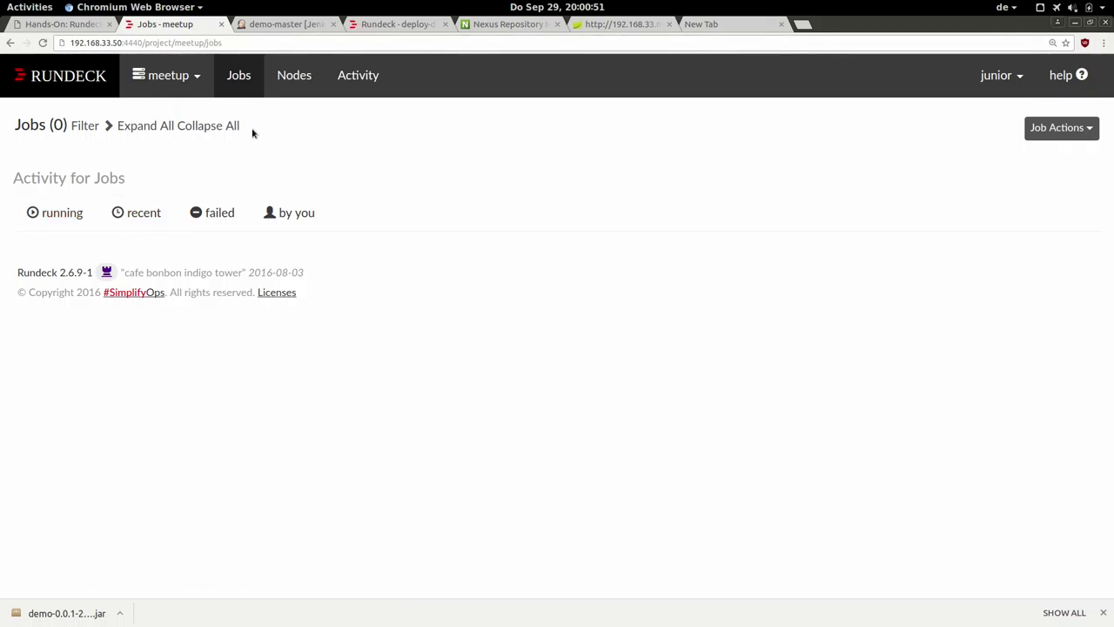
click(297, 84)
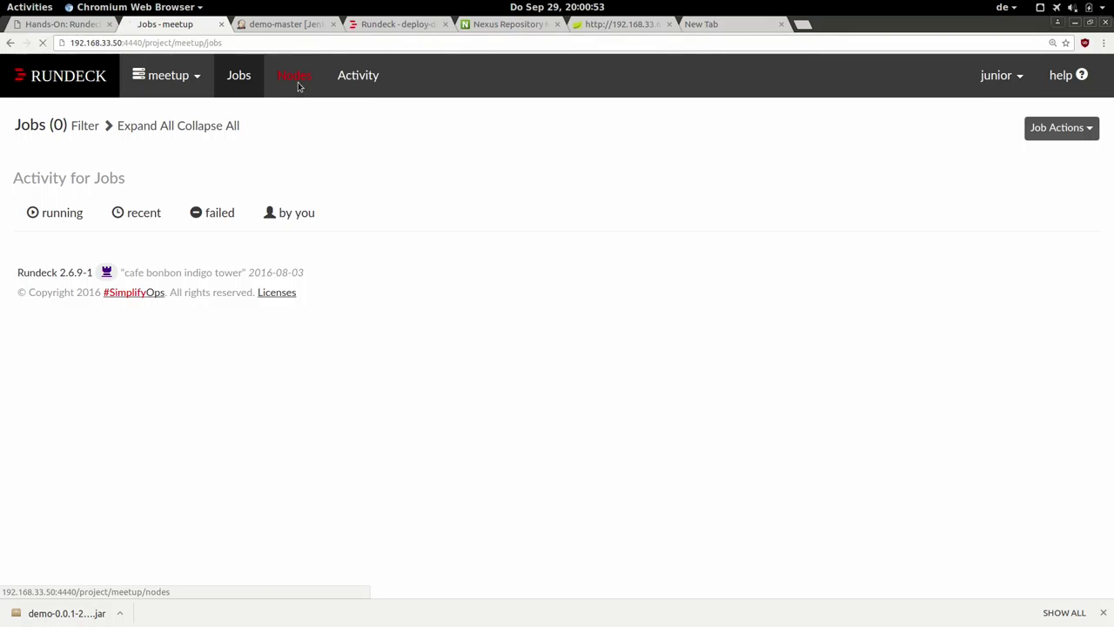
click(304, 131)
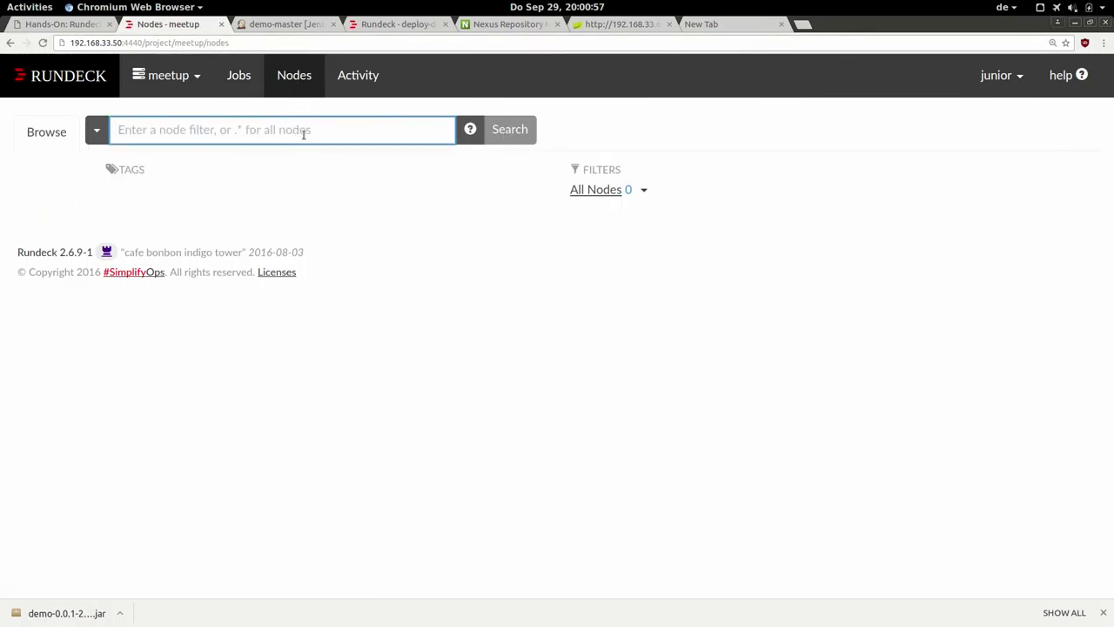
text(.*)
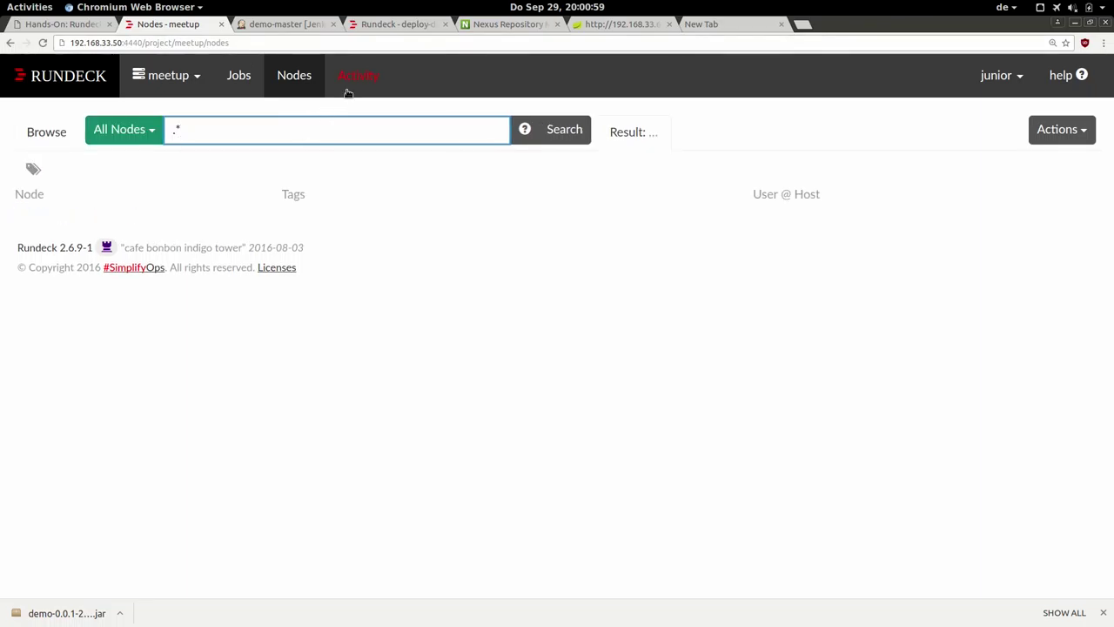
click(355, 85)
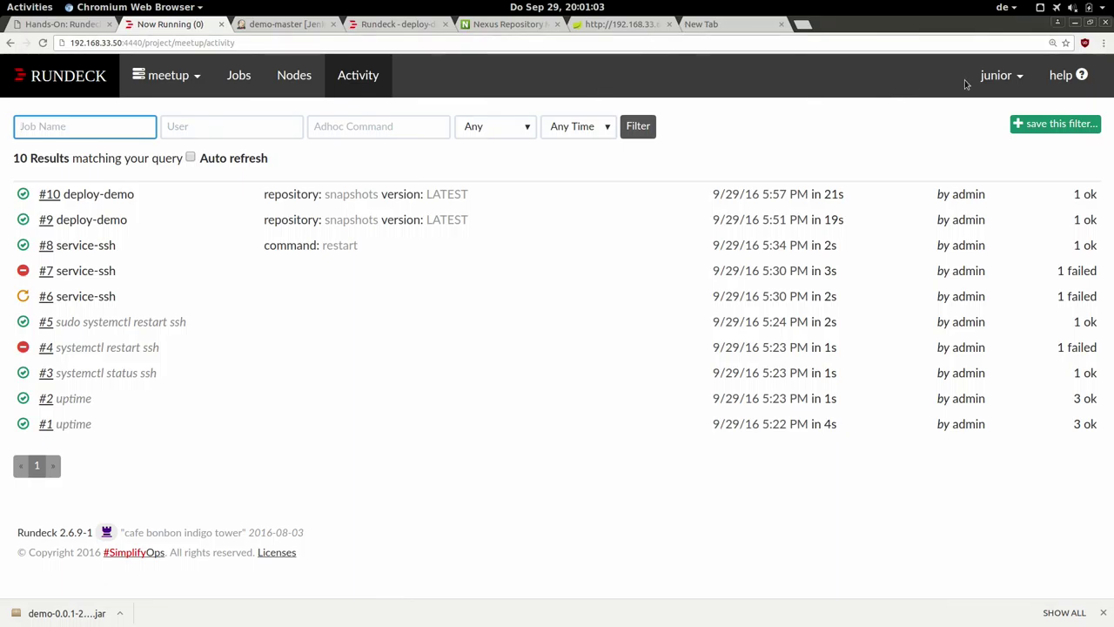
click(241, 76)
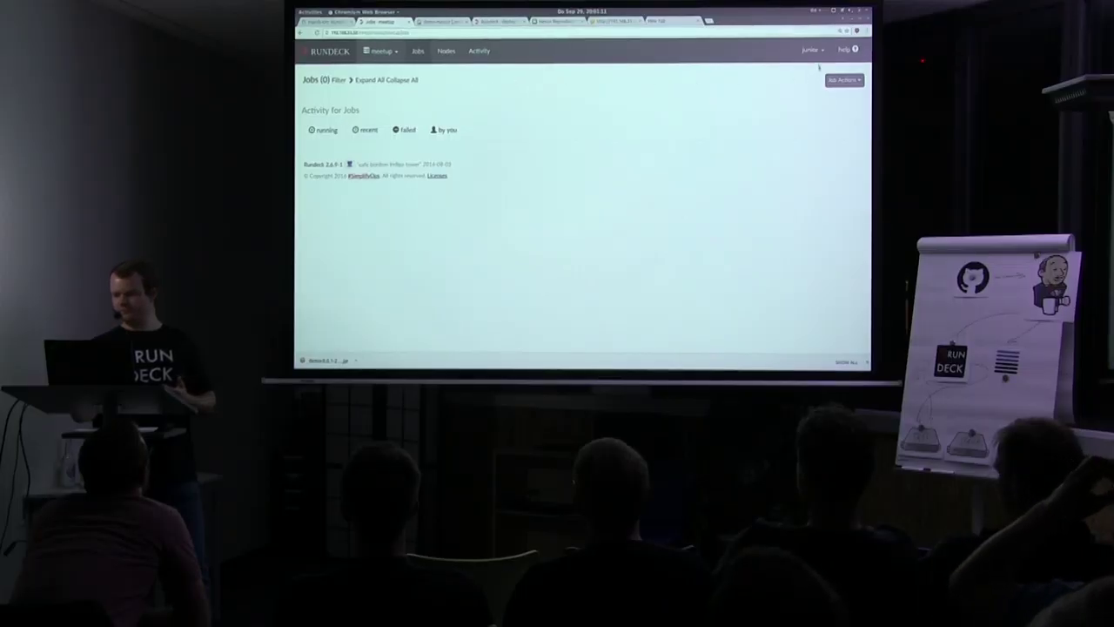
click(995, 75)
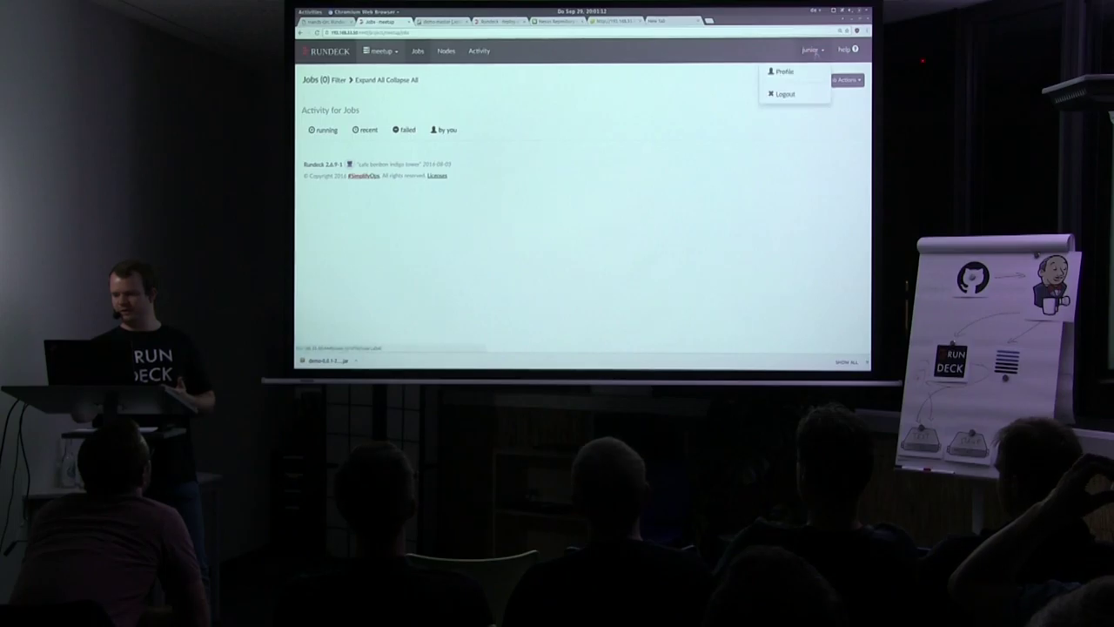
Open the junior user's profile and highlight its groups junior, deploy and user.
click(802, 71)
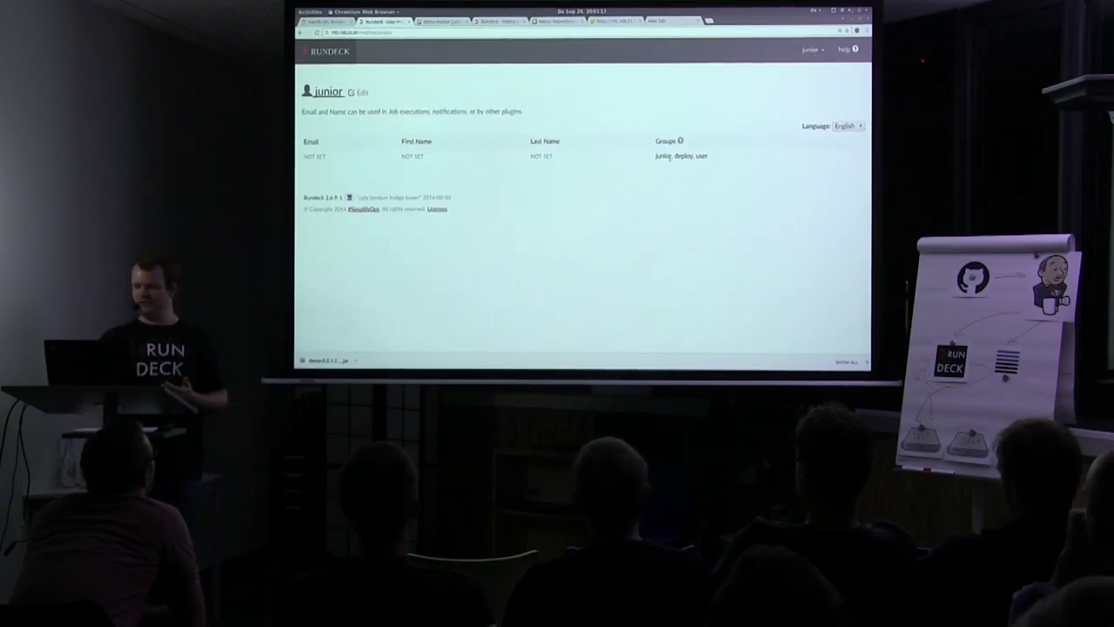
double_click(716, 258)
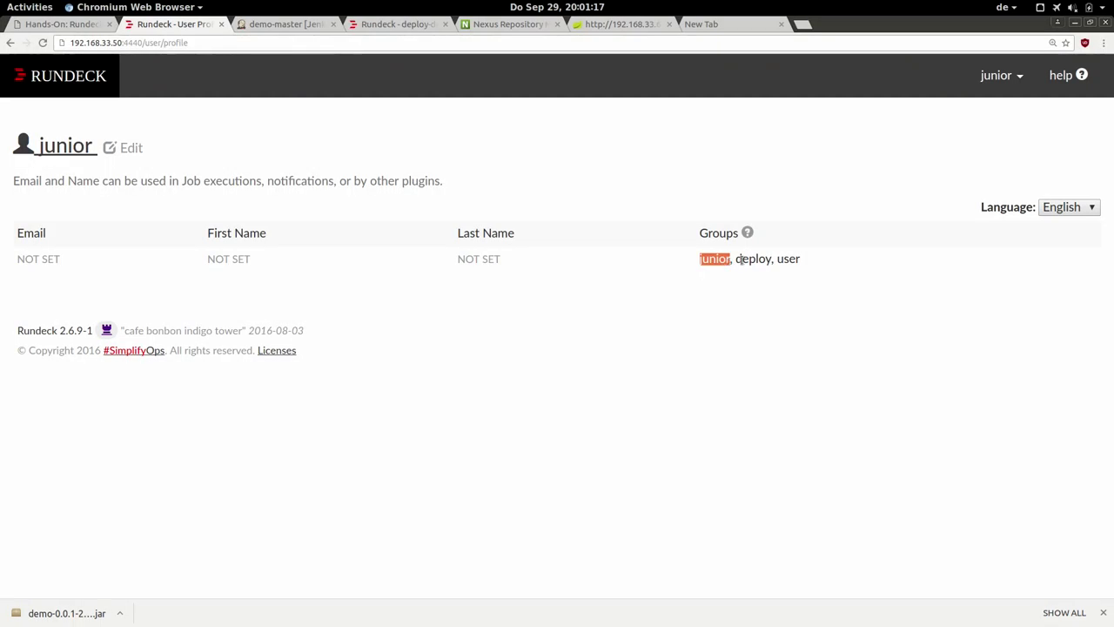
double_click(742, 259)
double_click(790, 259)
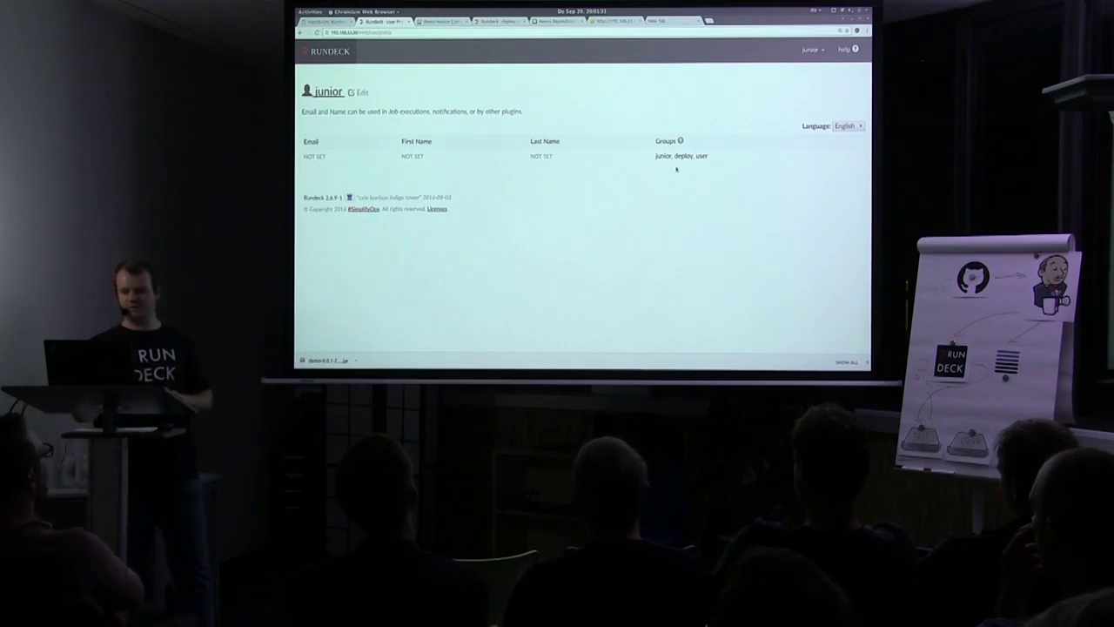
double_click(684, 156)
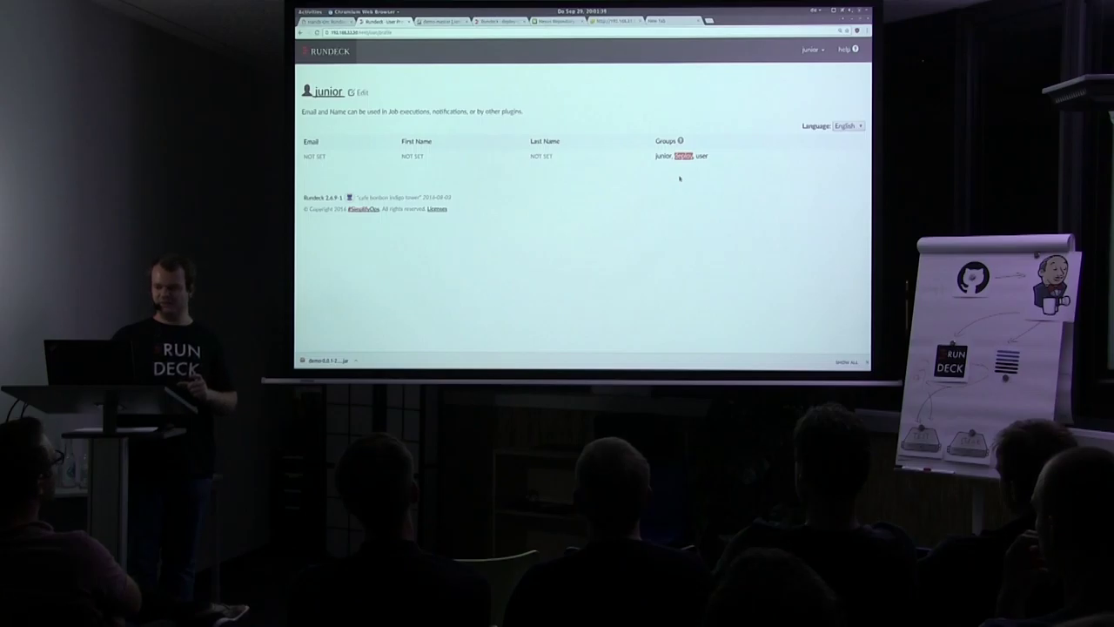
click(649, 94)
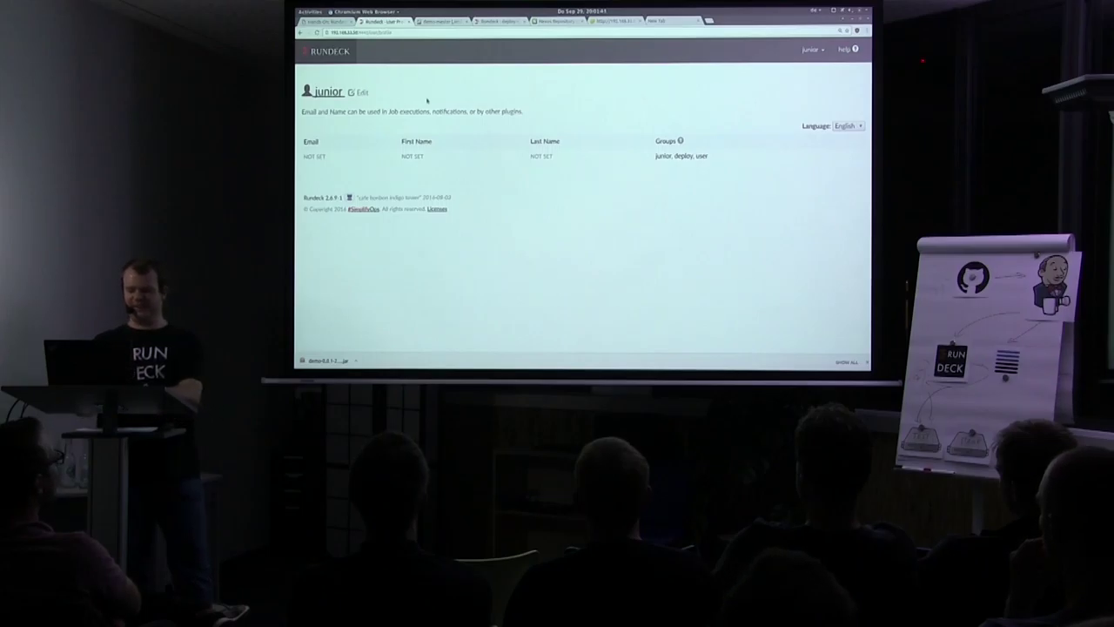
key(alt+Tab)
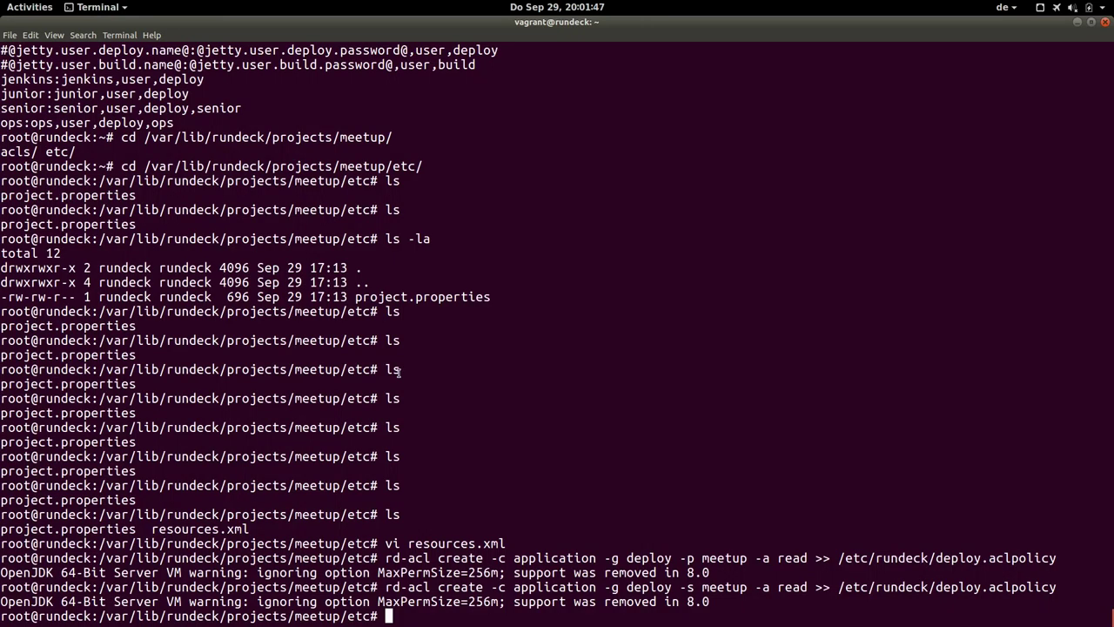
Change to the root directory with cd /, clear the screen, and start typing rd-acl.
text(cd /)
key(Return)
key(ctrl+l)
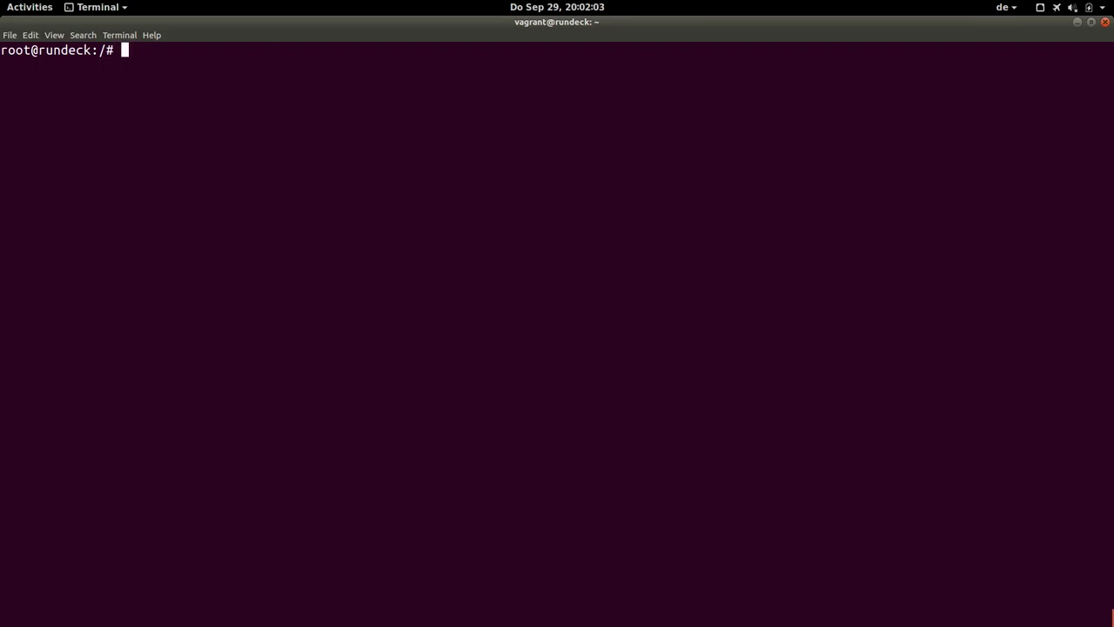
text(rd-acl)
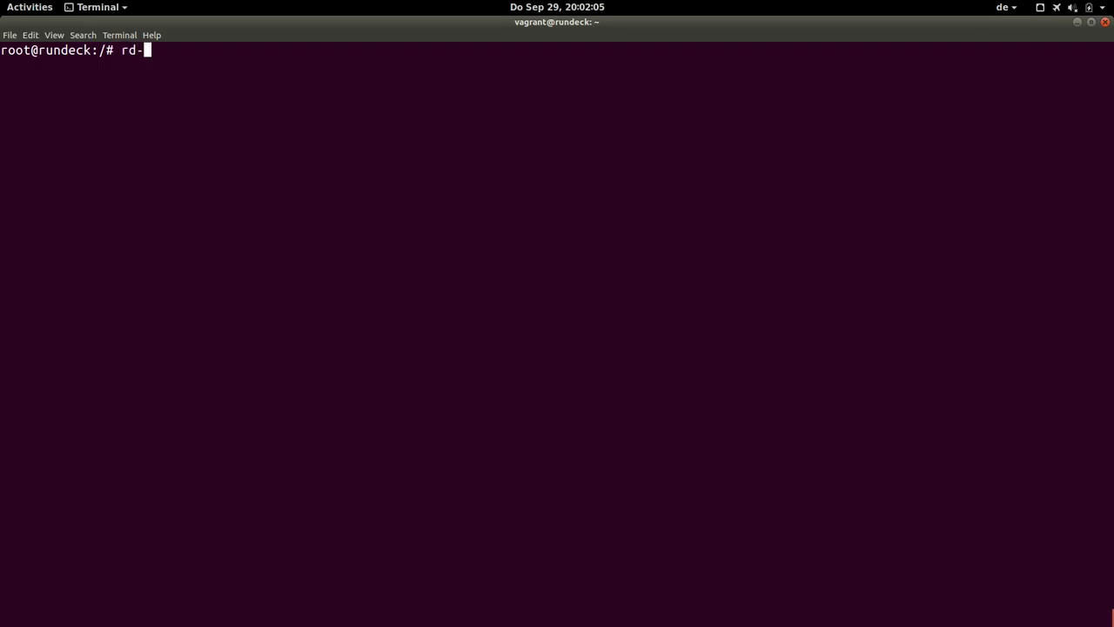